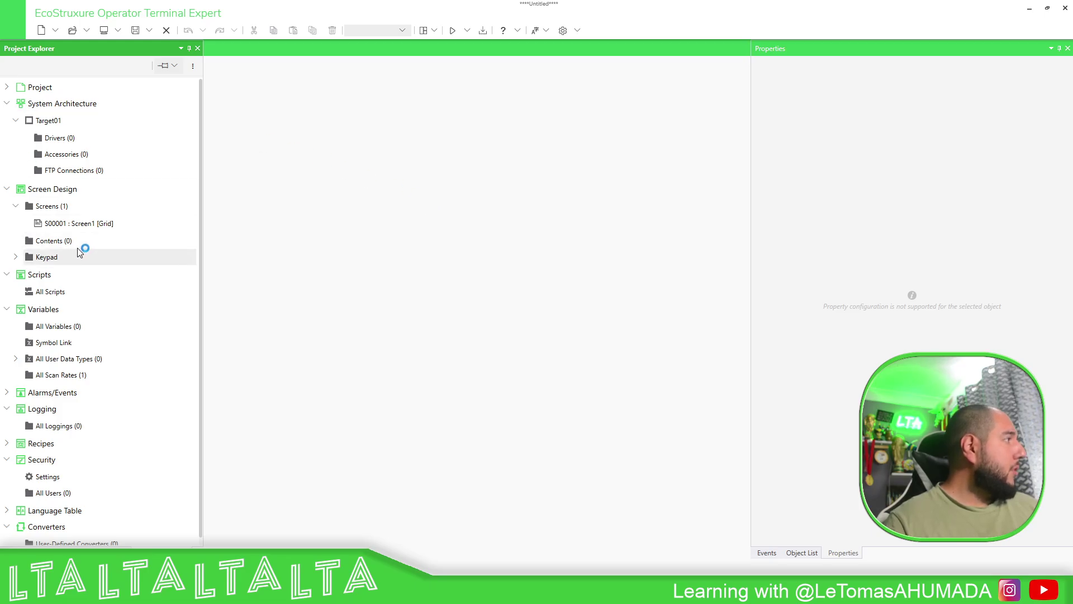
# - Open S00001 : Screen1 [Grid] from Project Explorer in the screen editor
pyautogui.doubleClick(82, 217)
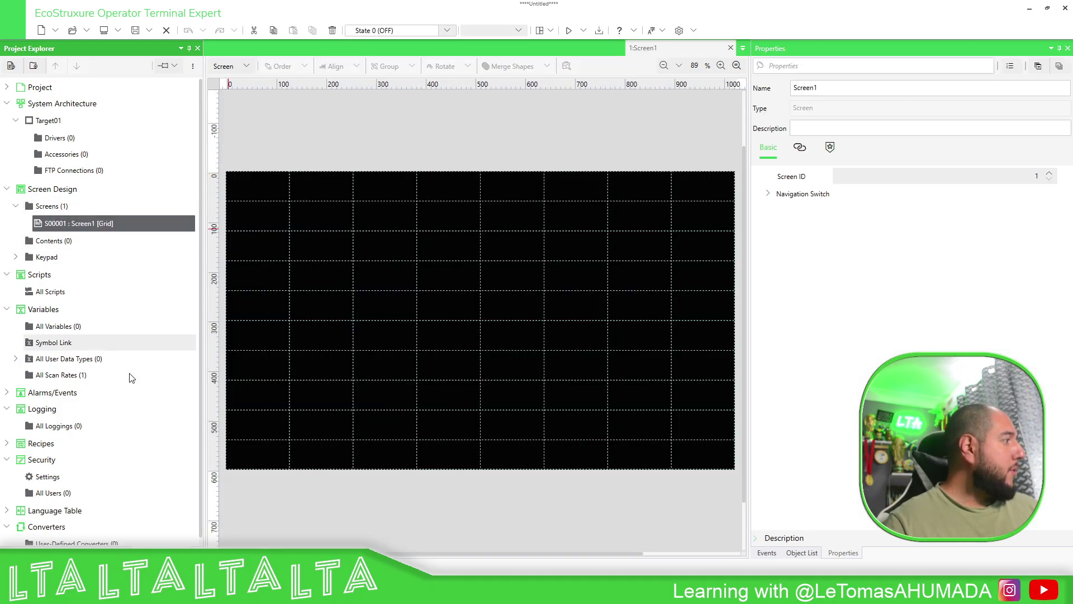
# - Drag a Numeric Display from the Tool Chest's Parts category onto Screen1's upper left
pyautogui.click(20, 547)
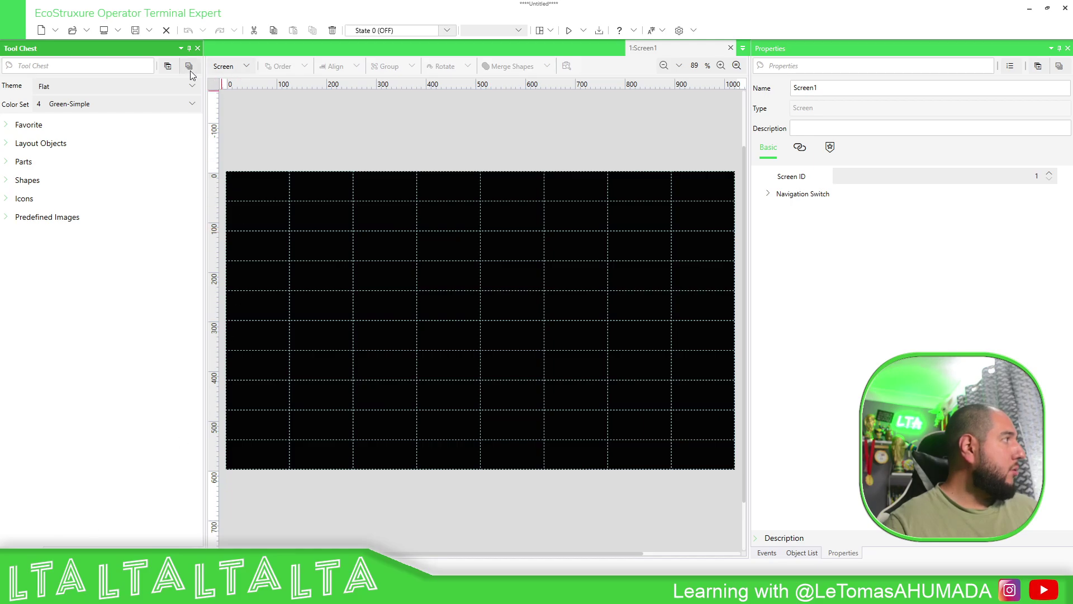
pyautogui.click(169, 67)
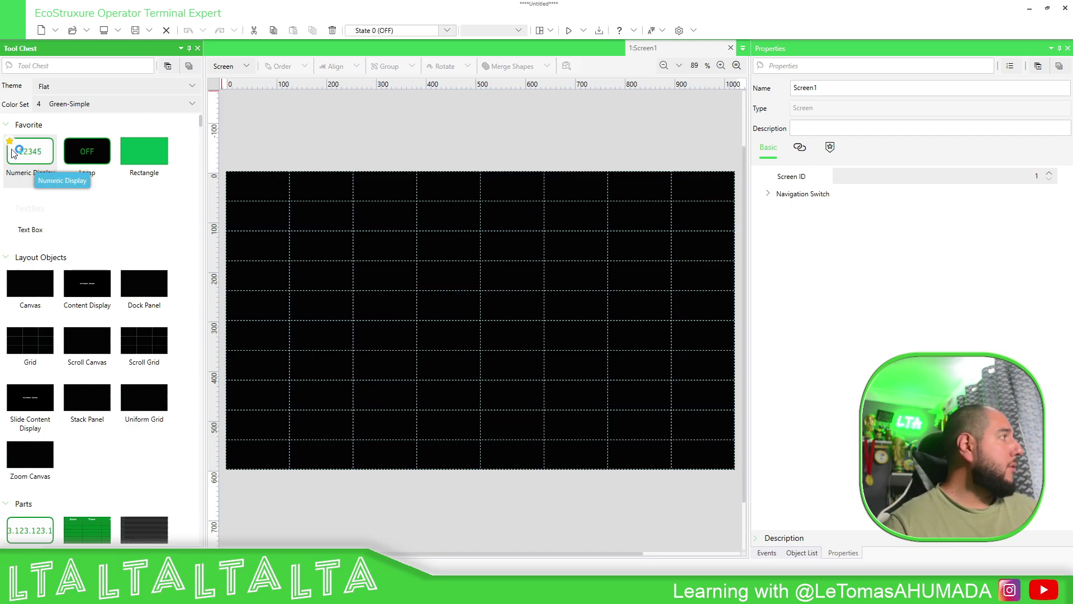
pyautogui.scroll(-1, 156, 266)
pyautogui.scroll(-6, 157, 266)
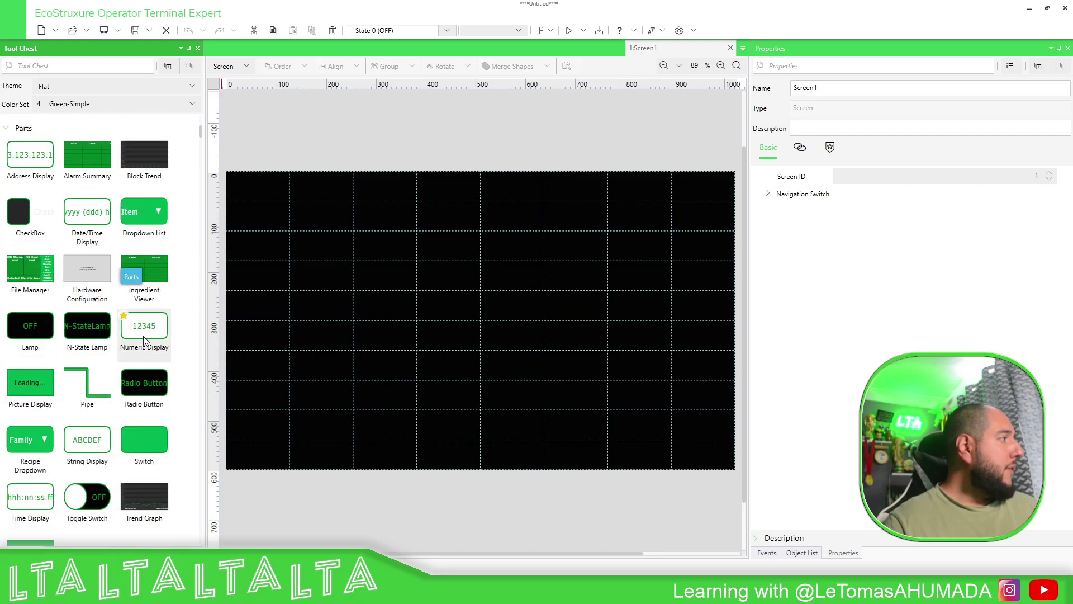
pyautogui.scroll(3, 134, 279)
pyautogui.scroll(-3, 172, 302)
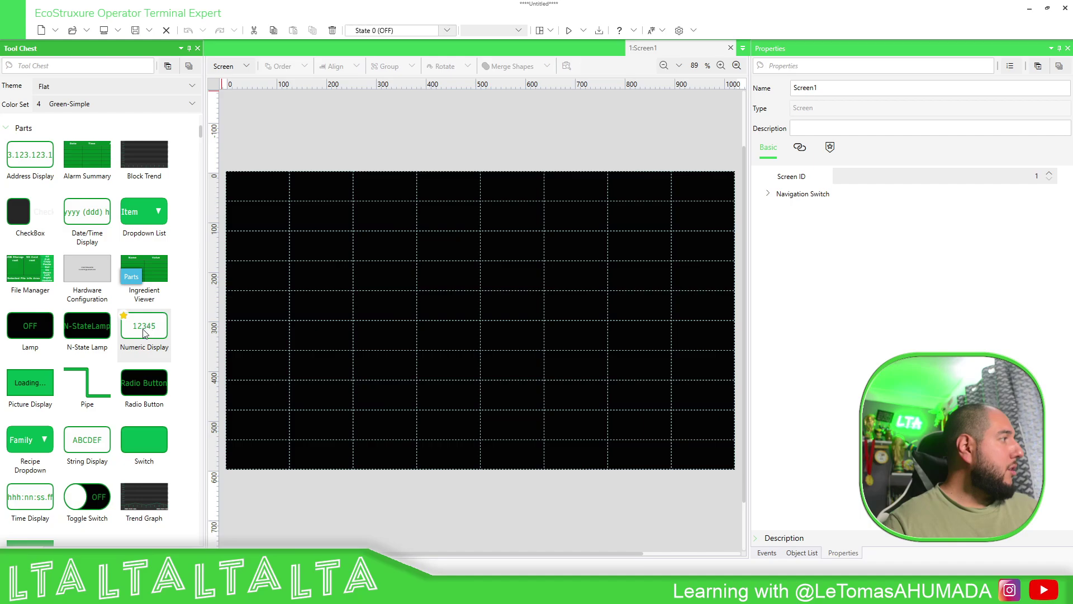
pyautogui.moveTo(144, 334); pyautogui.dragTo(337, 241)
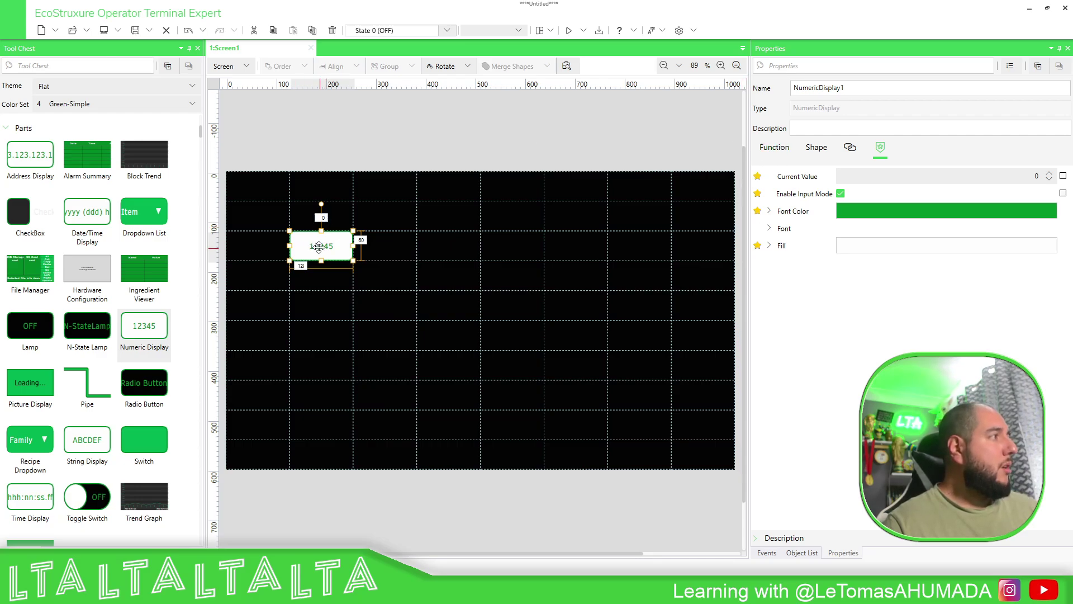
# - Rename the numeric display to ndTempRoom in its Function properties and reselect it
pyautogui.click(775, 148)
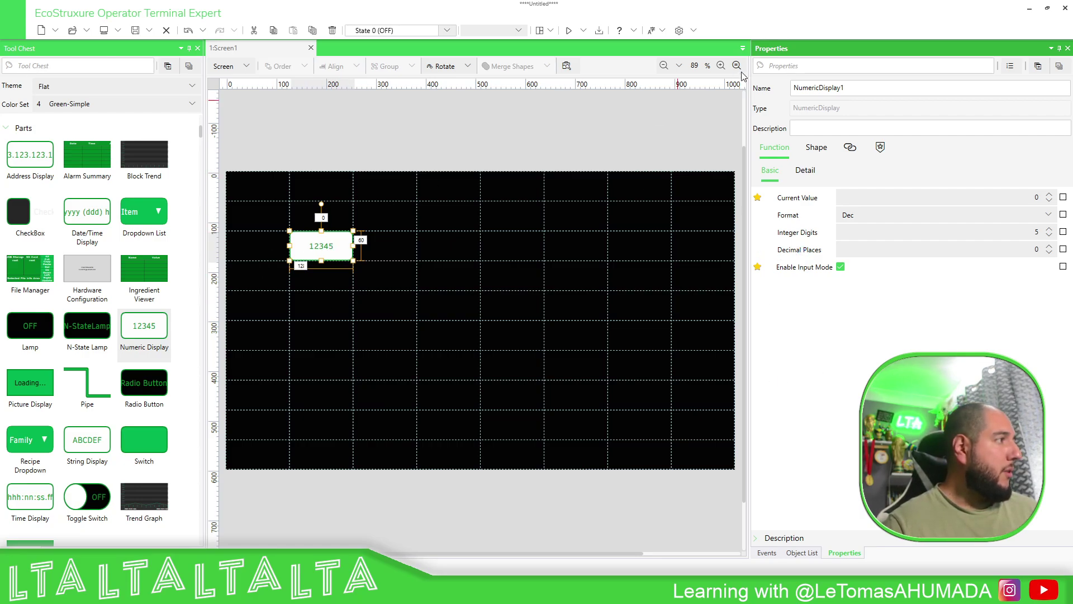
pyautogui.moveTo(860, 85); pyautogui.dragTo(776, 89)
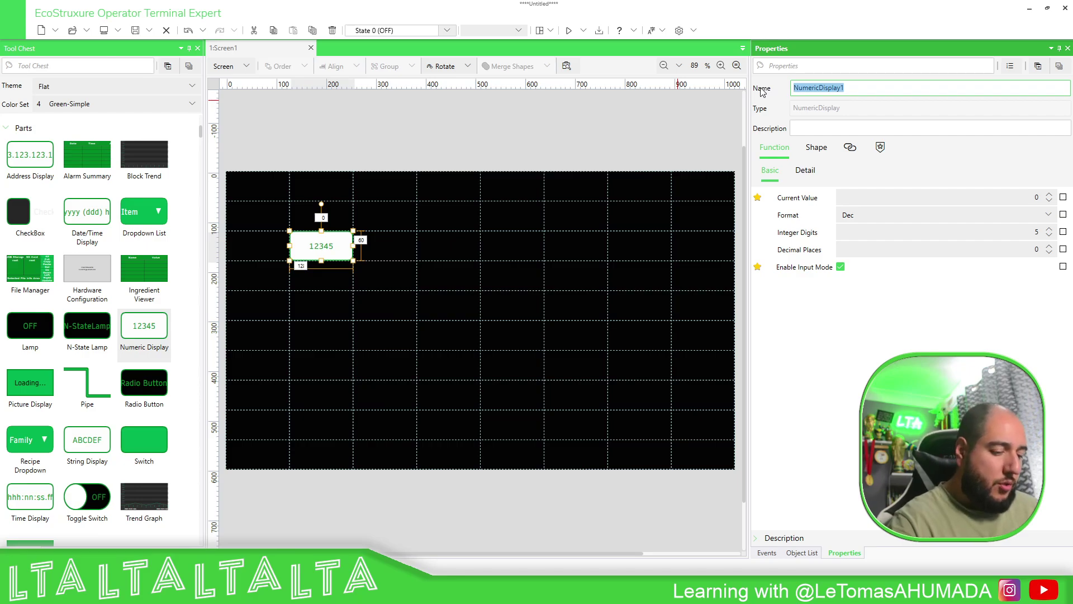
pyautogui.write('nd')
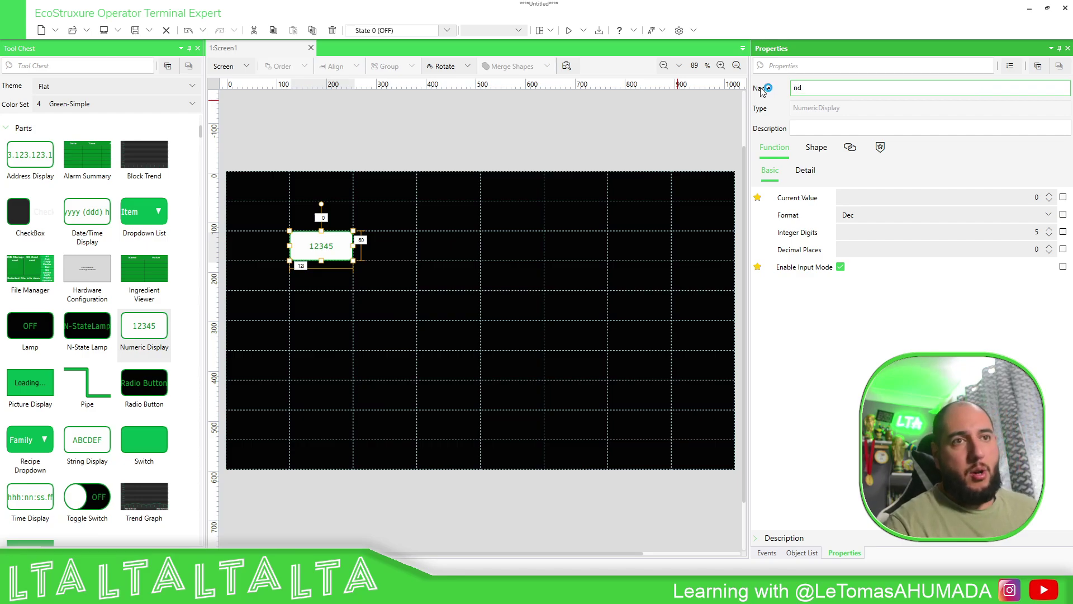
pyautogui.write('TempRoom')
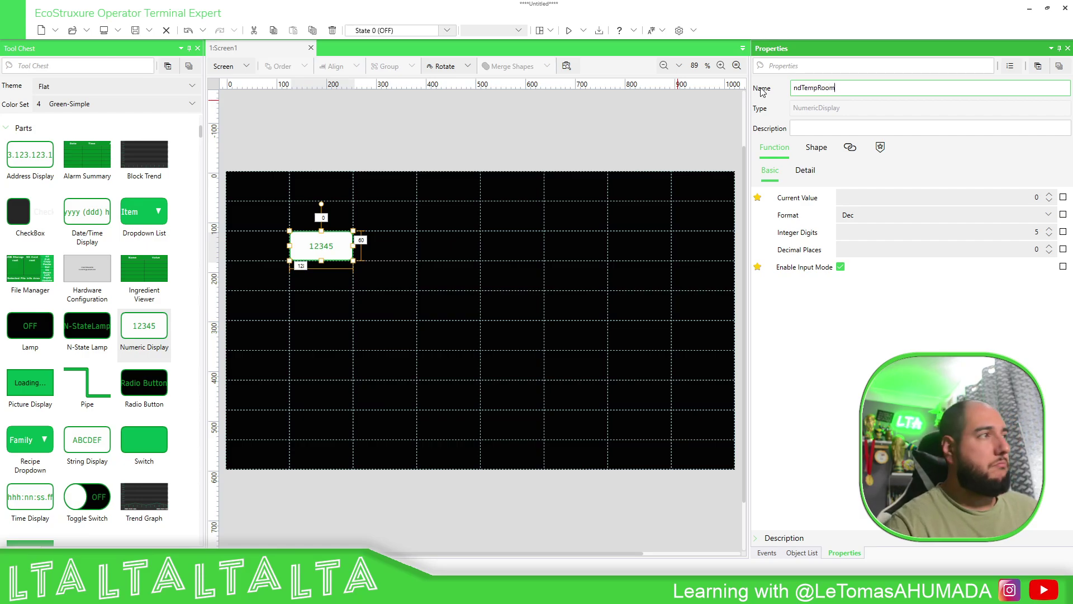
pyautogui.click(528, 227)
pyautogui.click(305, 243)
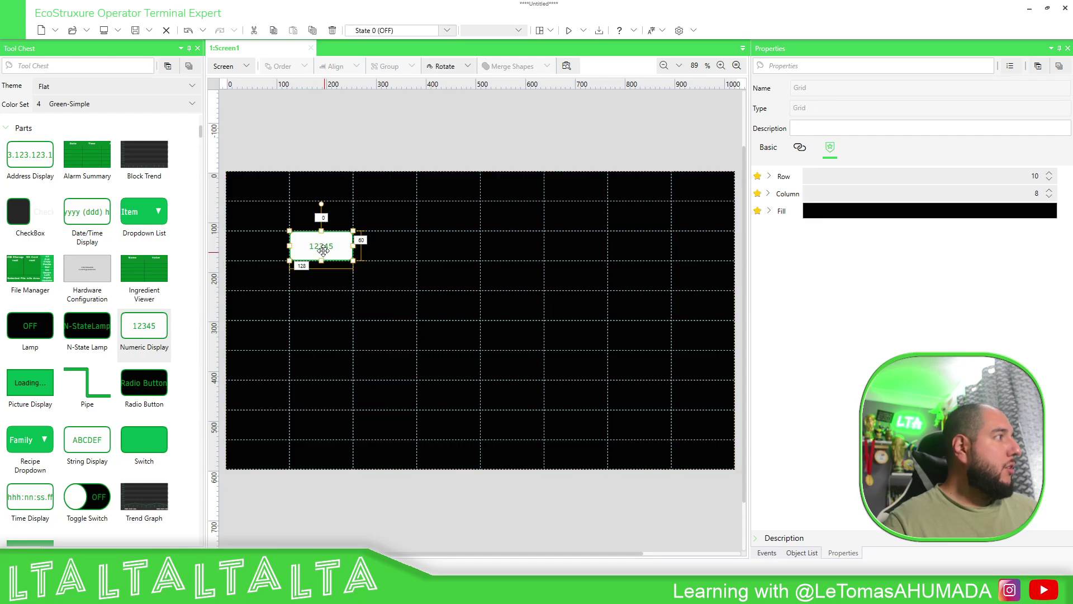
# - Add a second numeric display right of ndTempRoom and start binding its value to ndTempRoom
pyautogui.moveTo(162, 330); pyautogui.dragTo(501, 239)
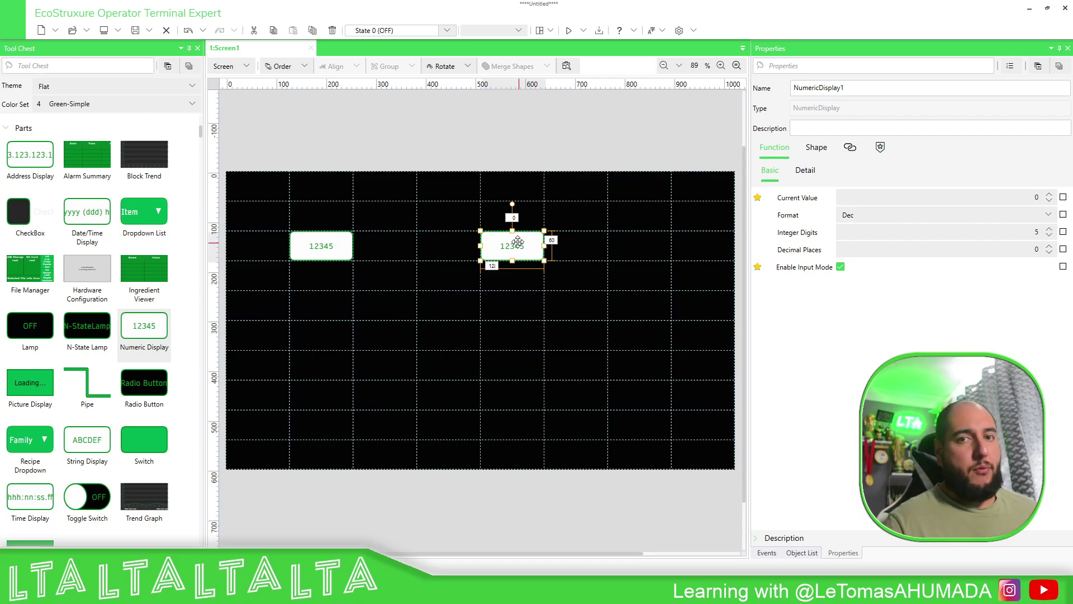
pyautogui.click(1063, 199)
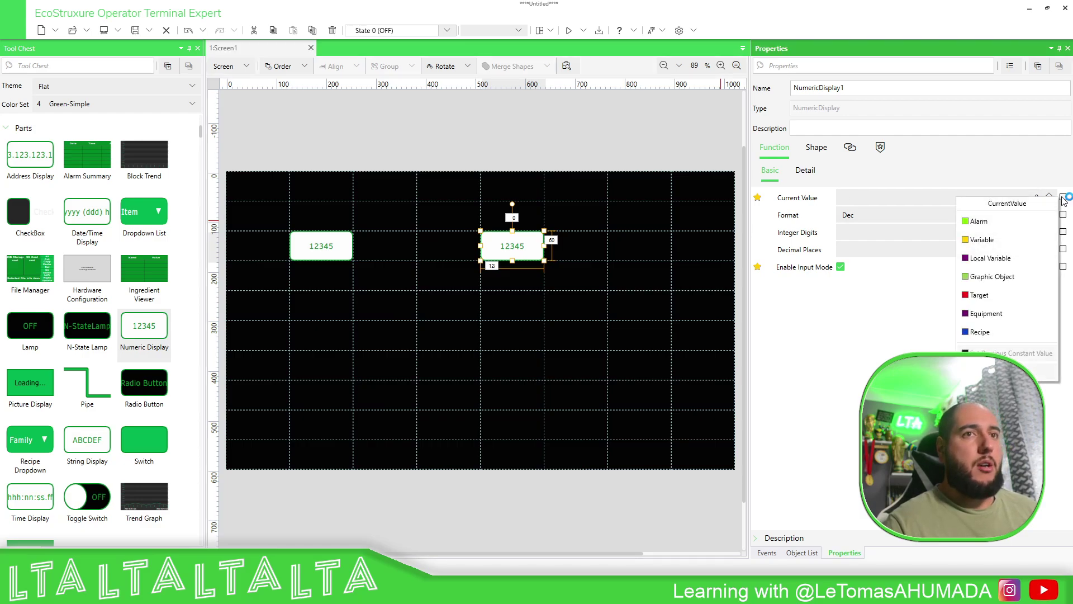
pyautogui.click(992, 276)
pyautogui.click(382, 249)
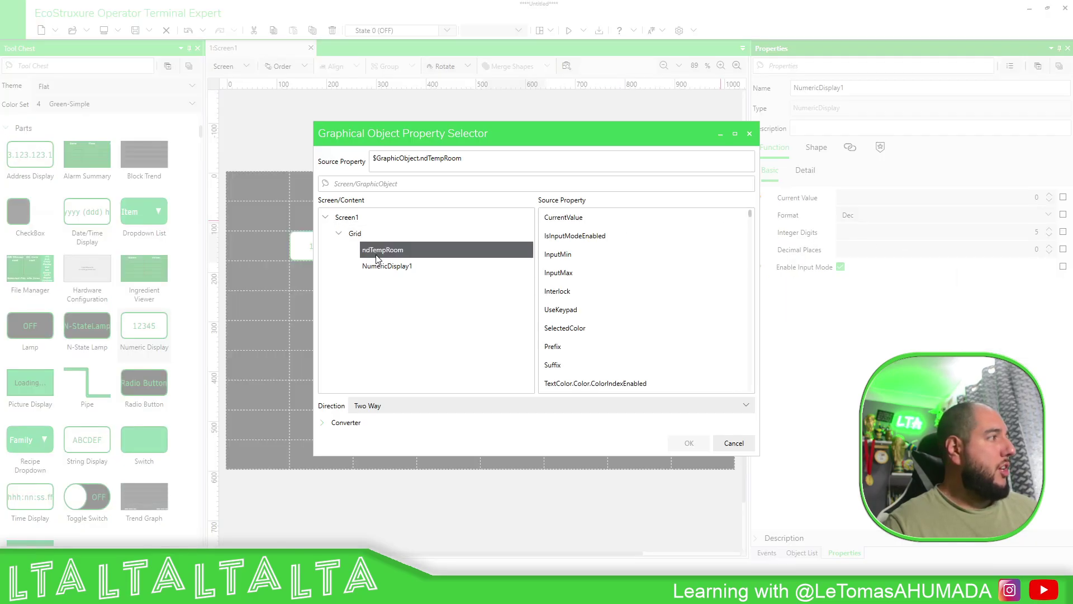
# - Browse ndTempRoom's properties, then close the selector leaving the value unbound
pyautogui.moveTo(458, 134); pyautogui.dragTo(542, 129)
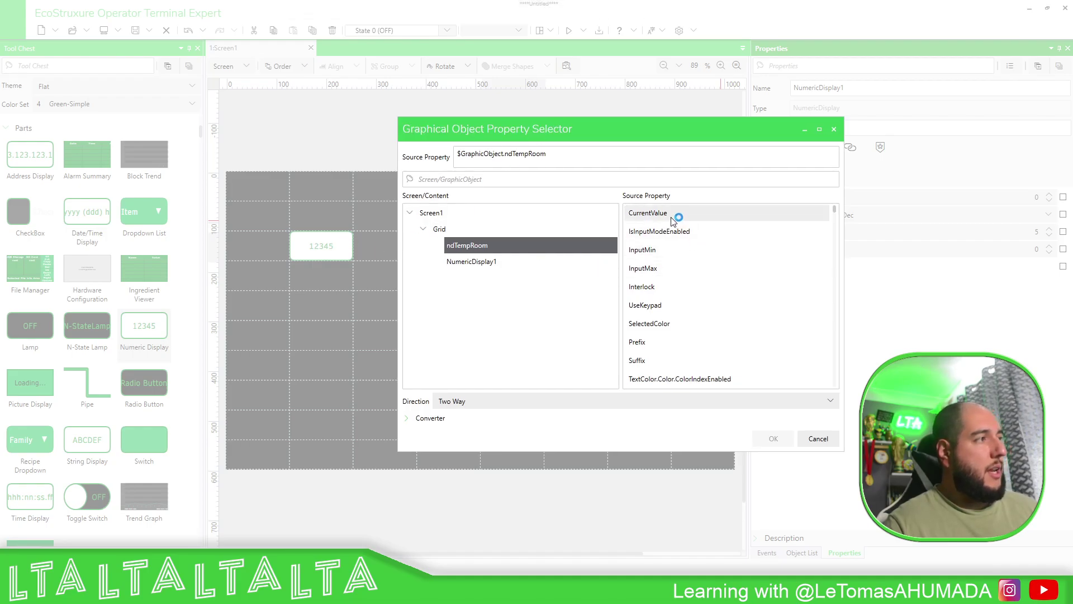
pyautogui.scroll(-5, 672, 290)
pyautogui.scroll(-10, 676, 313)
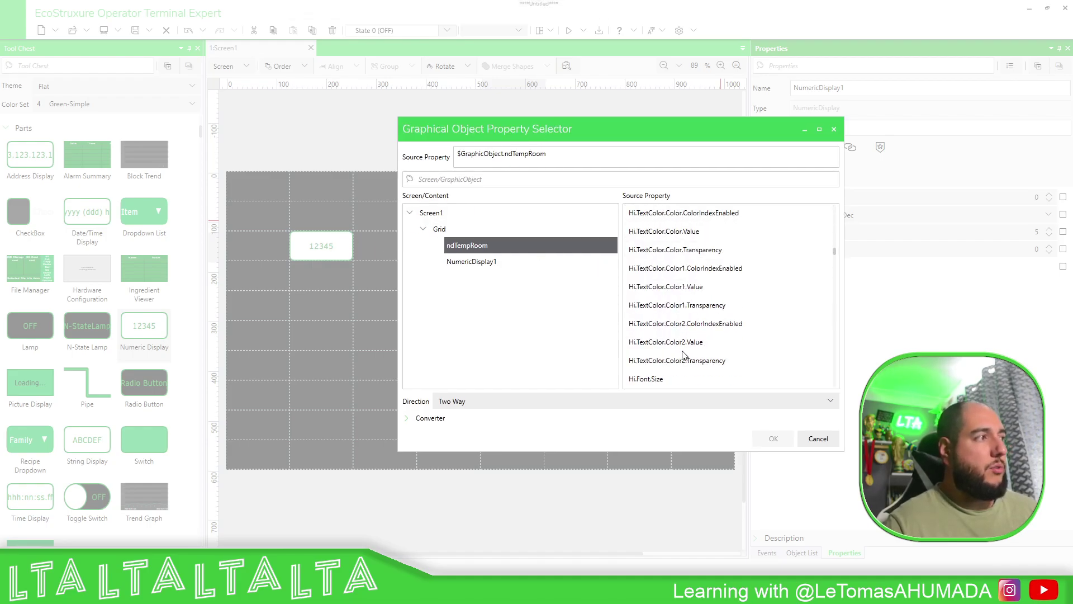
pyautogui.moveTo(838, 292); pyautogui.dragTo(835, 131)
pyautogui.click(833, 131)
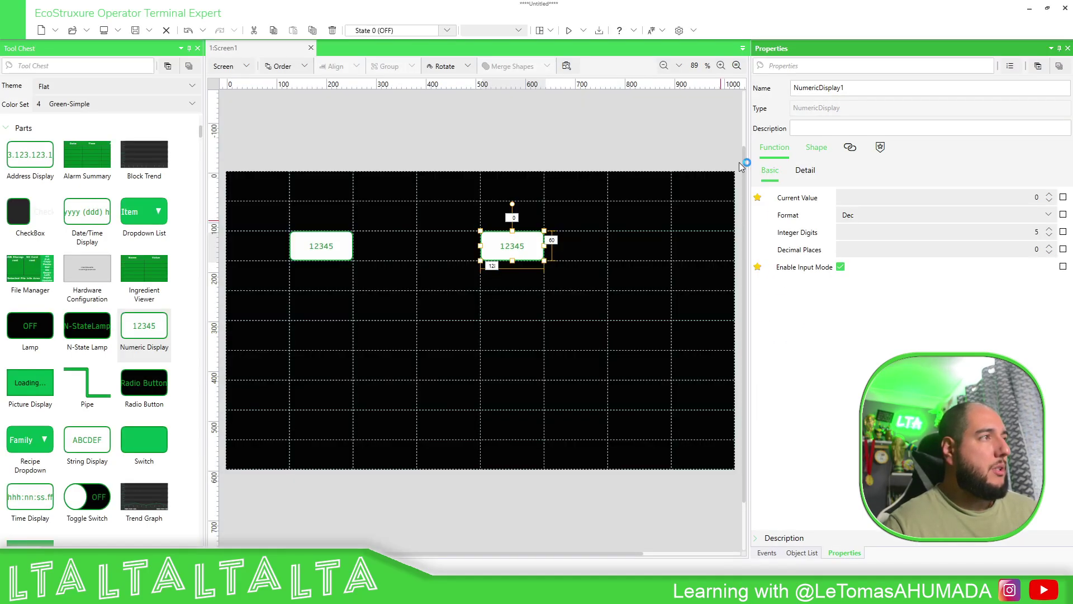
pyautogui.click(464, 130)
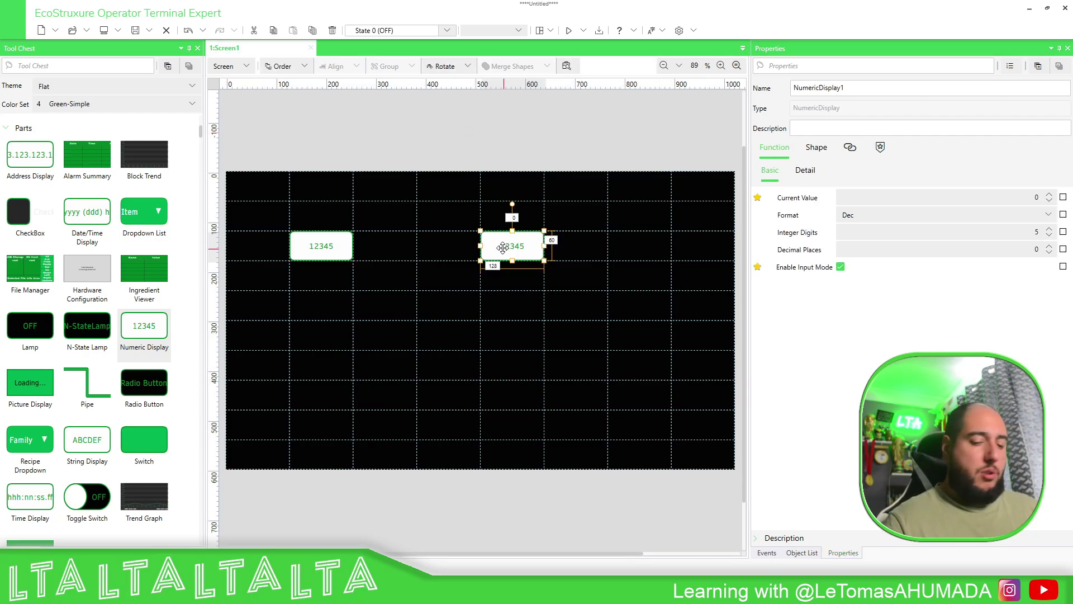
# - Delete the second numeric display and resize ndTempRoom to 256 by 120
pyautogui.press('Delete')
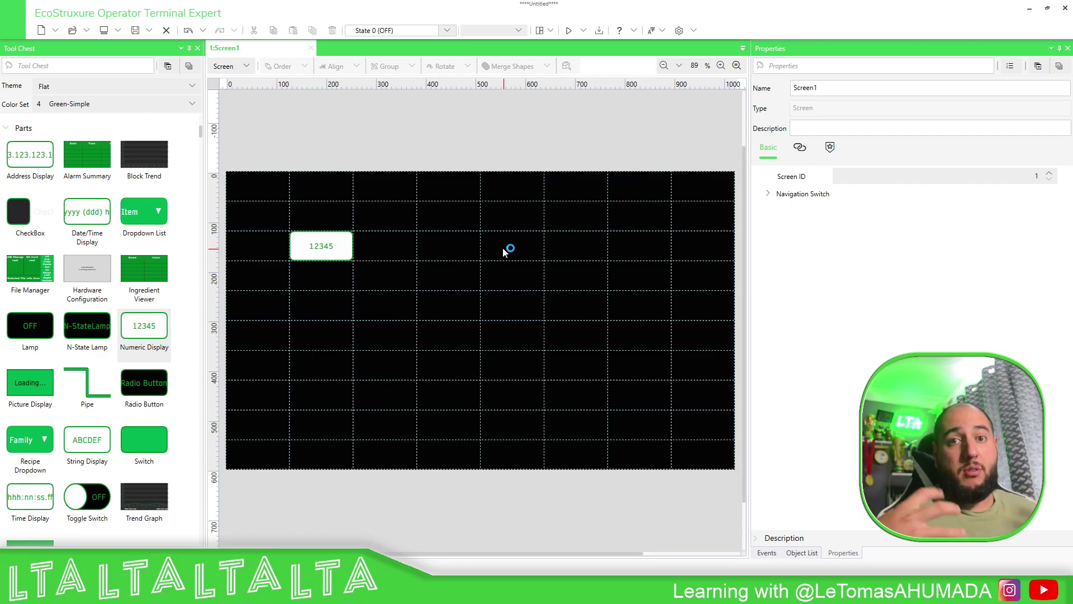
pyautogui.click(428, 264)
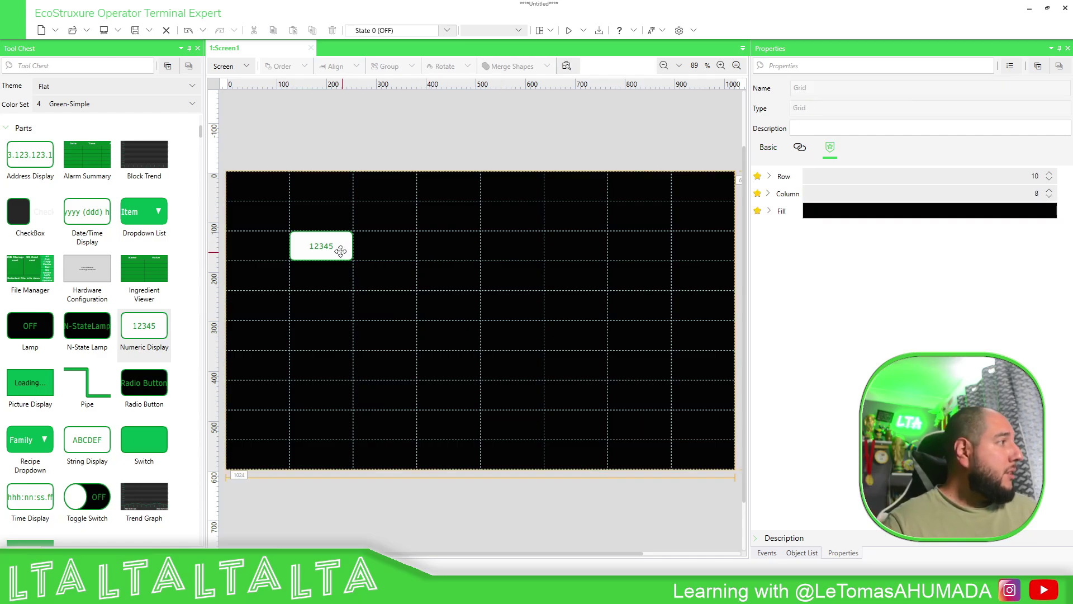
pyautogui.click(340, 251)
pyautogui.moveTo(353, 261); pyautogui.dragTo(421, 303)
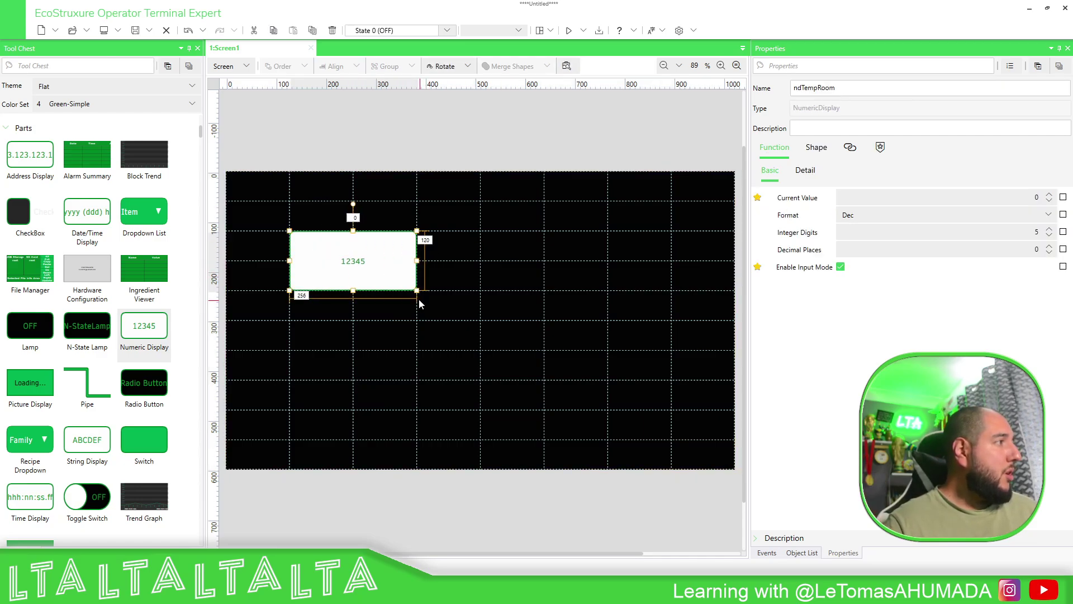
pyautogui.click(425, 152)
pyautogui.click(408, 274)
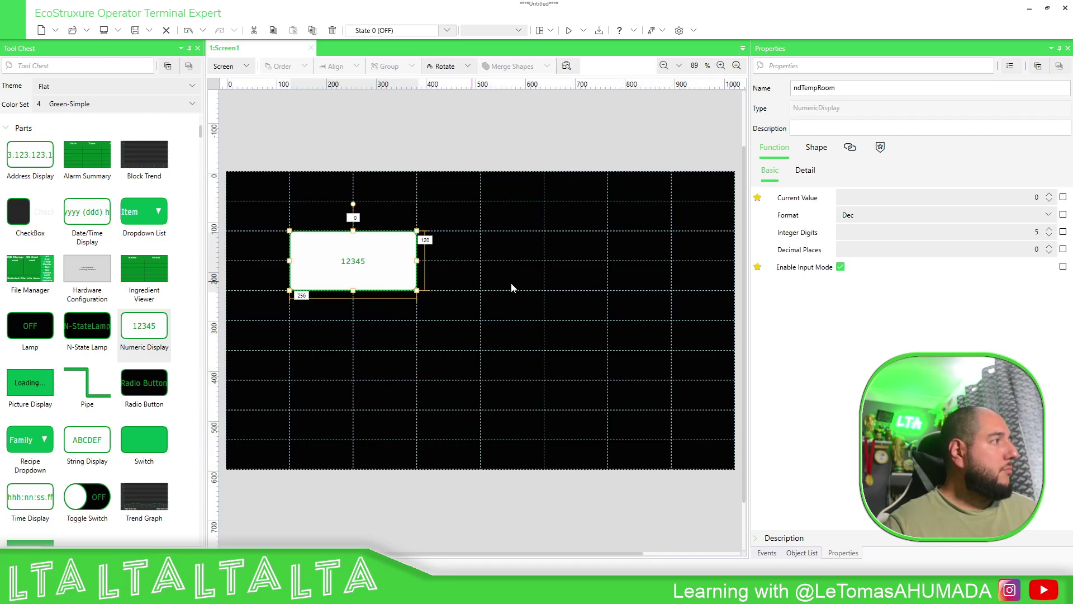
pyautogui.click(779, 151)
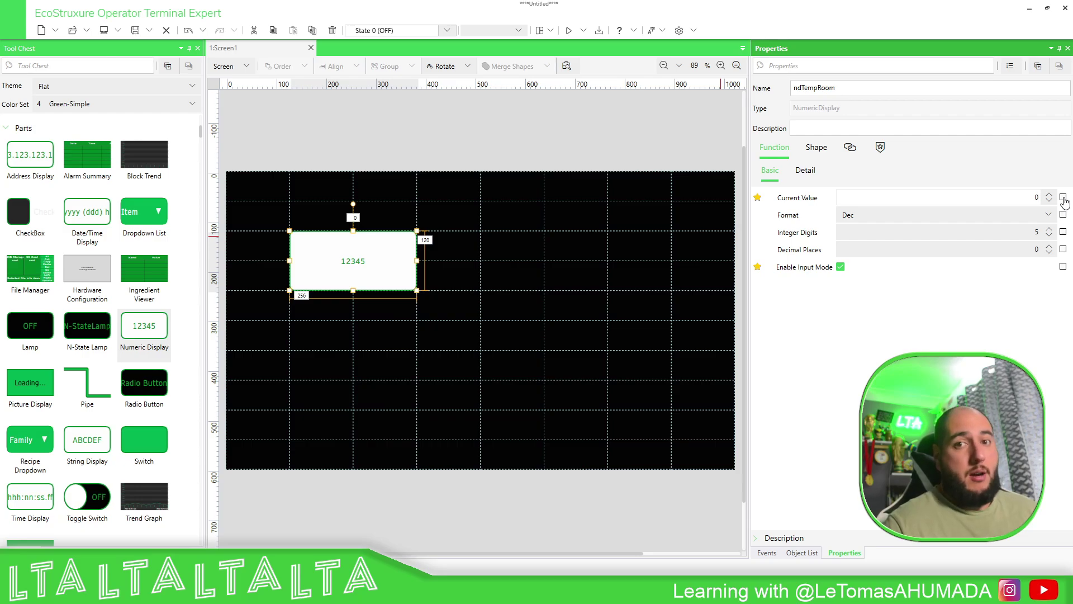
# - Try binding Current Value to a variable, cancel the empty Variable Selector, and return to Project Explorer
pyautogui.click(1064, 199)
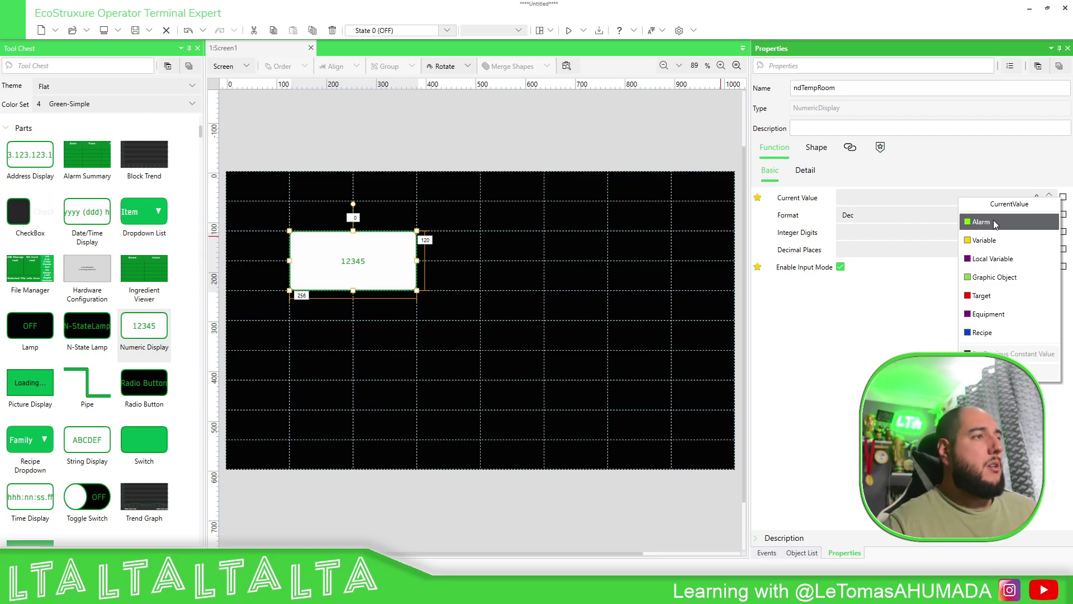
pyautogui.click(996, 246)
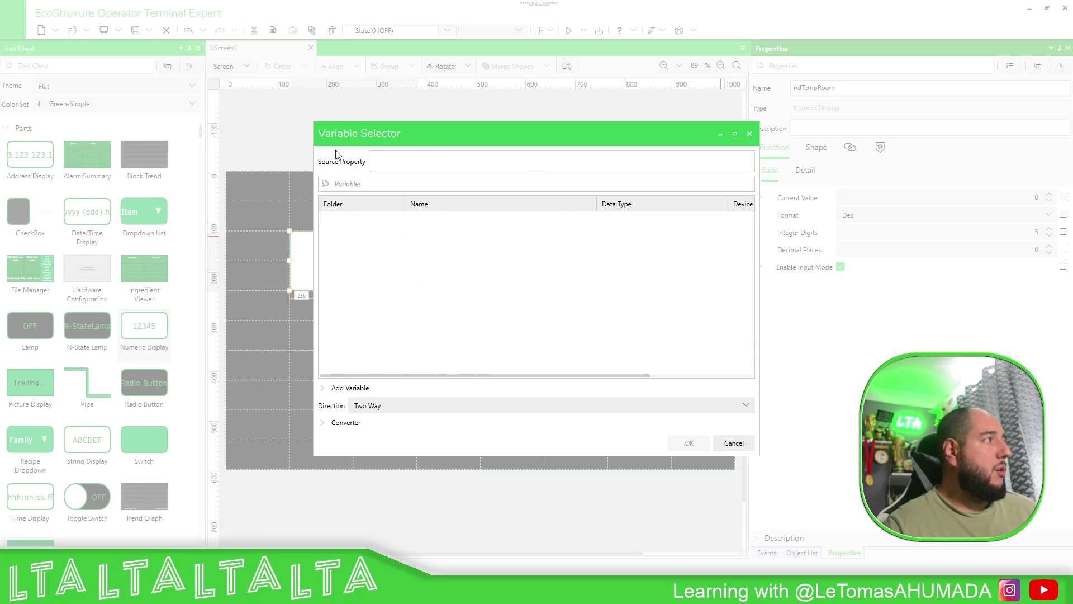
pyautogui.click(743, 443)
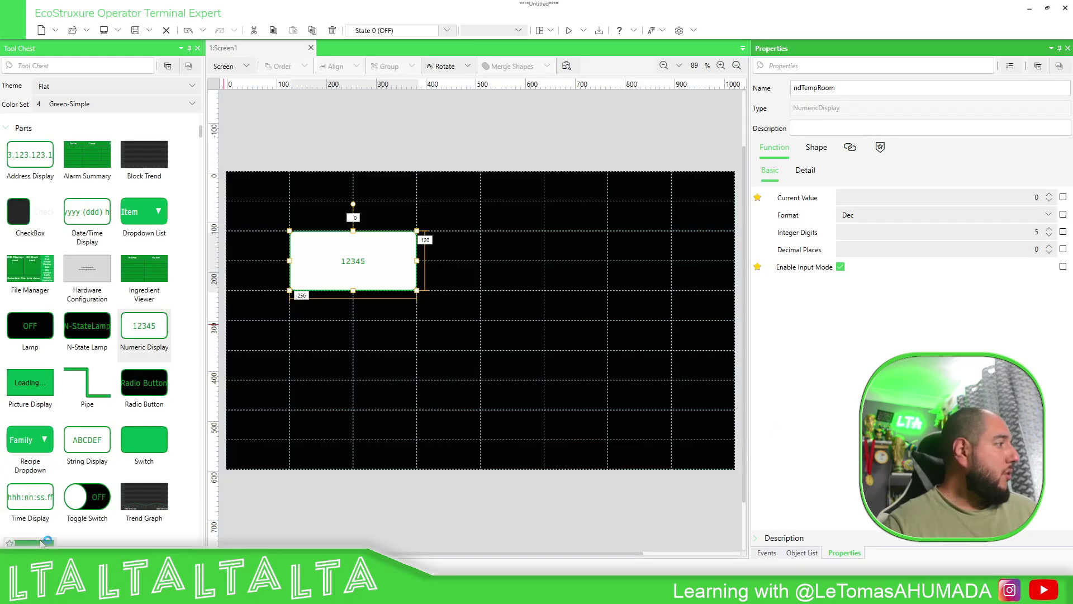
pyautogui.click(84, 553)
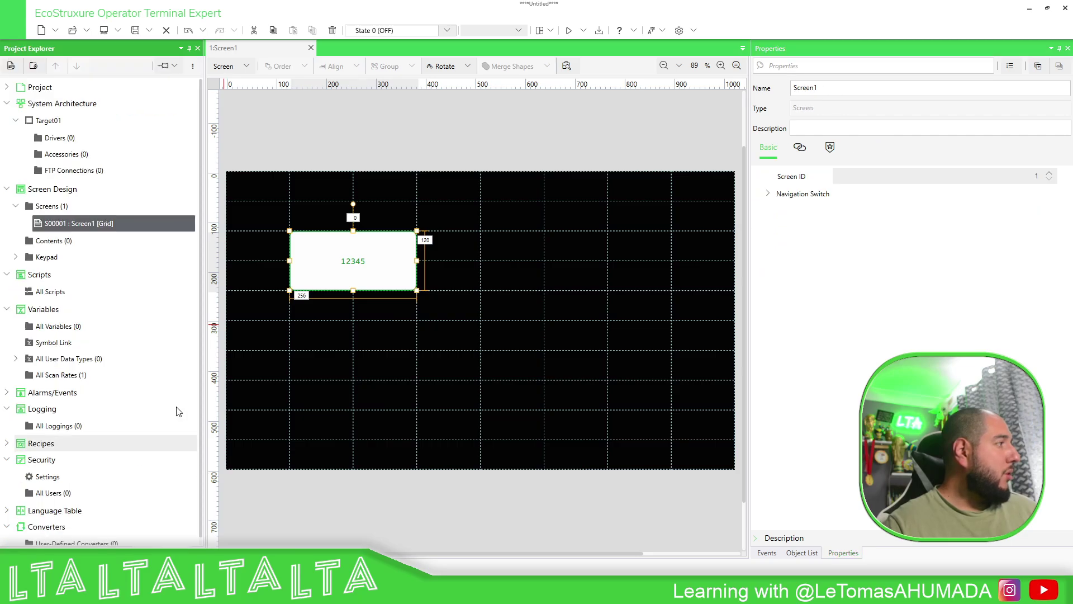
pyautogui.scroll(-1, 84, 168)
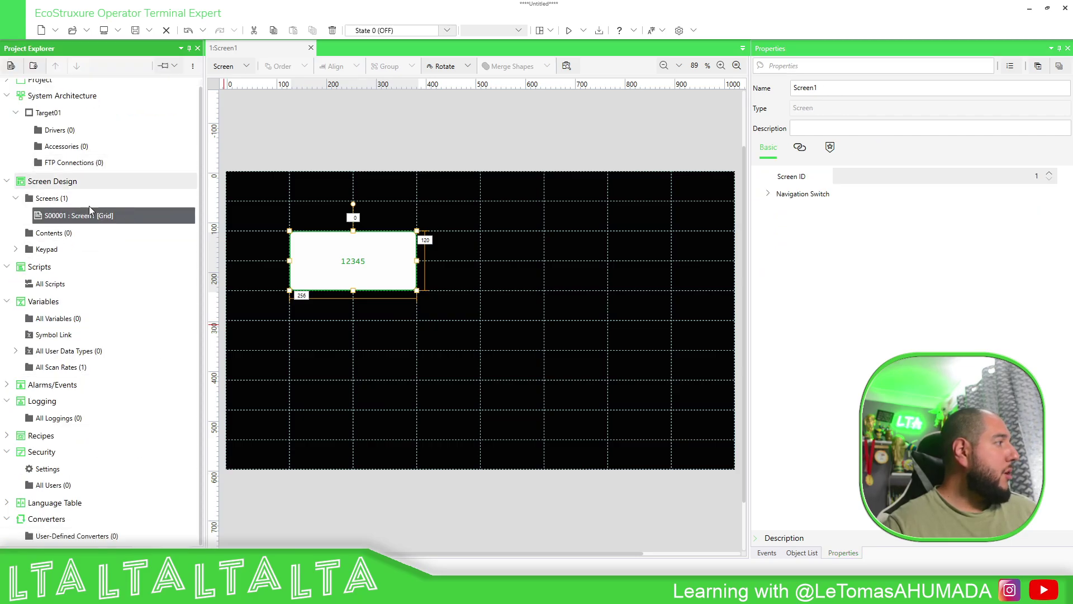
# - Add an internal WORD variable named wTempRoom under All Variables, then reopen Screen1
pyautogui.doubleClick(53, 324)
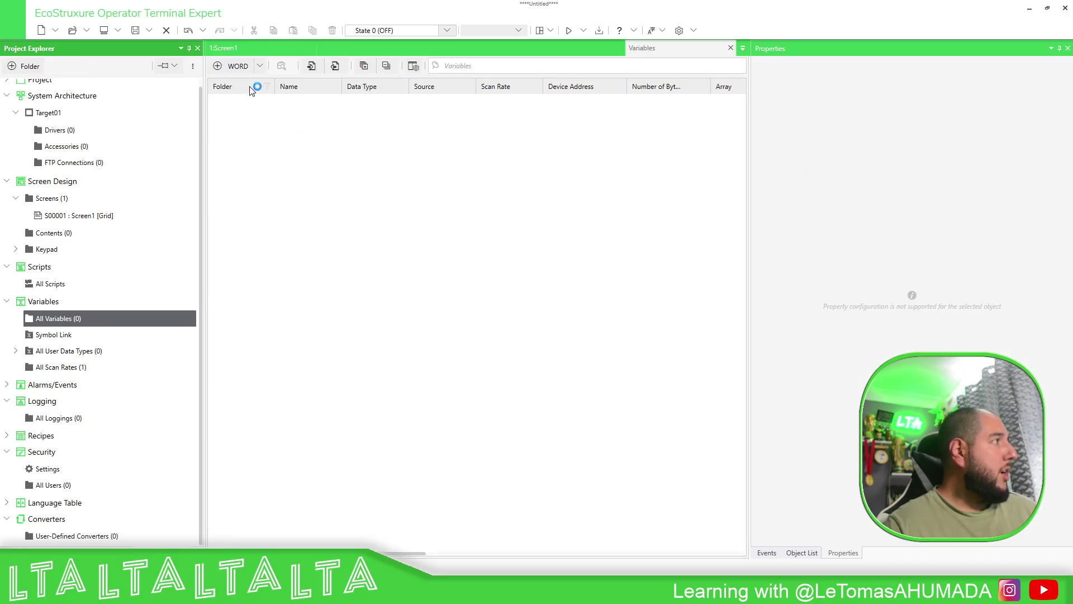
pyautogui.click(233, 68)
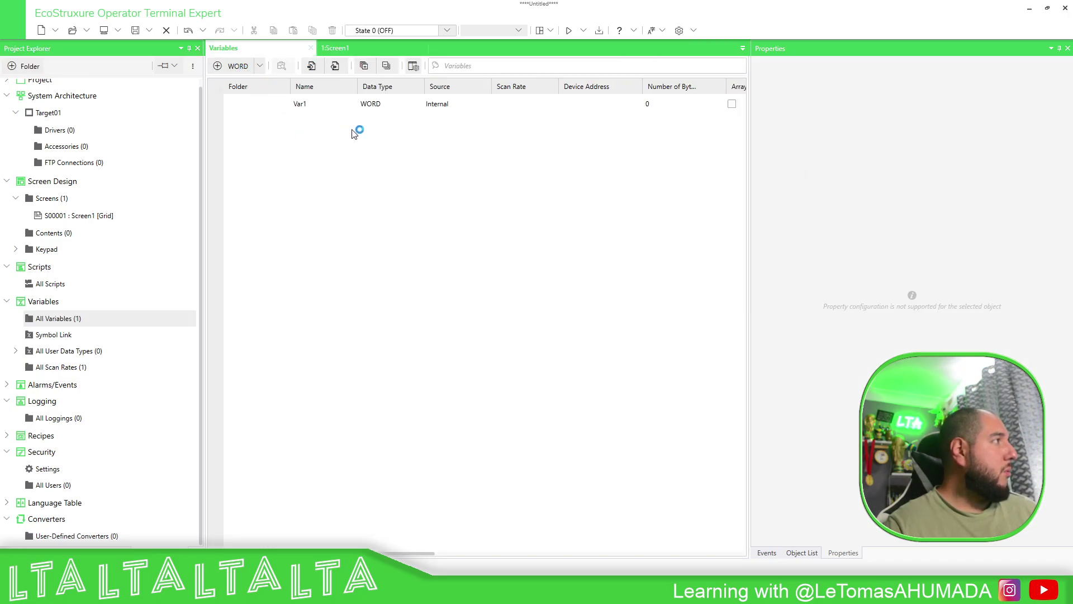
pyautogui.write('wTempRoom')
pyautogui.press('Return')
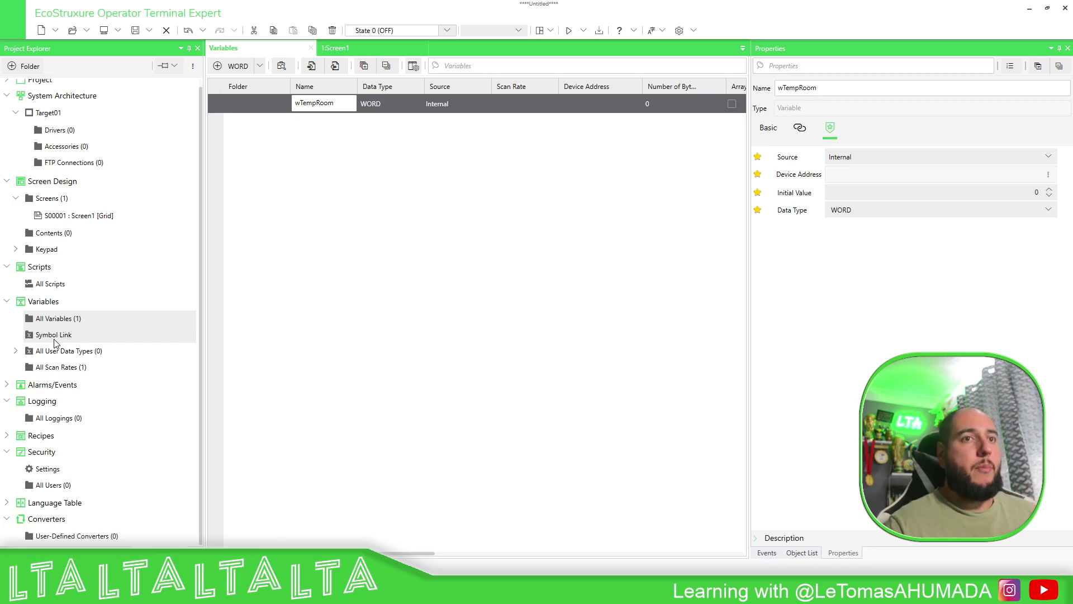
pyautogui.click(466, 101)
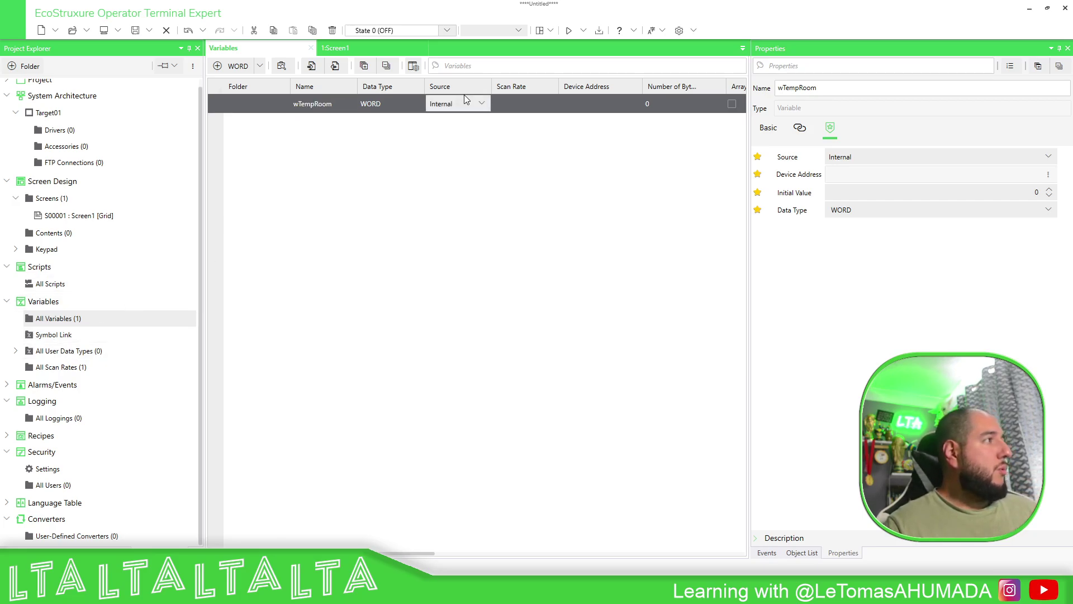
pyautogui.click(524, 109)
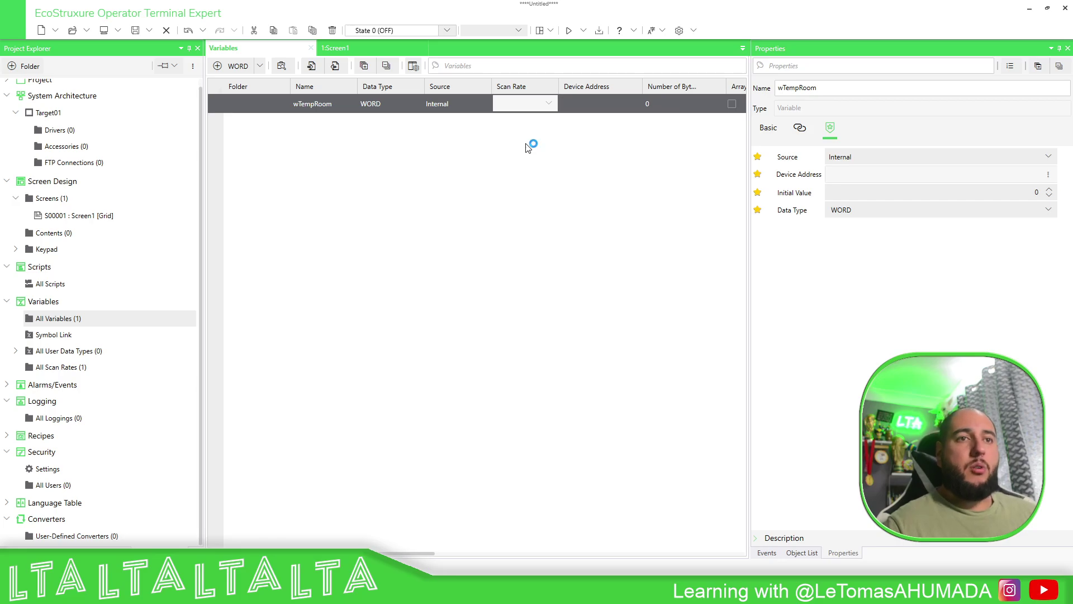
pyautogui.click(72, 216)
pyautogui.doubleClick(71, 217)
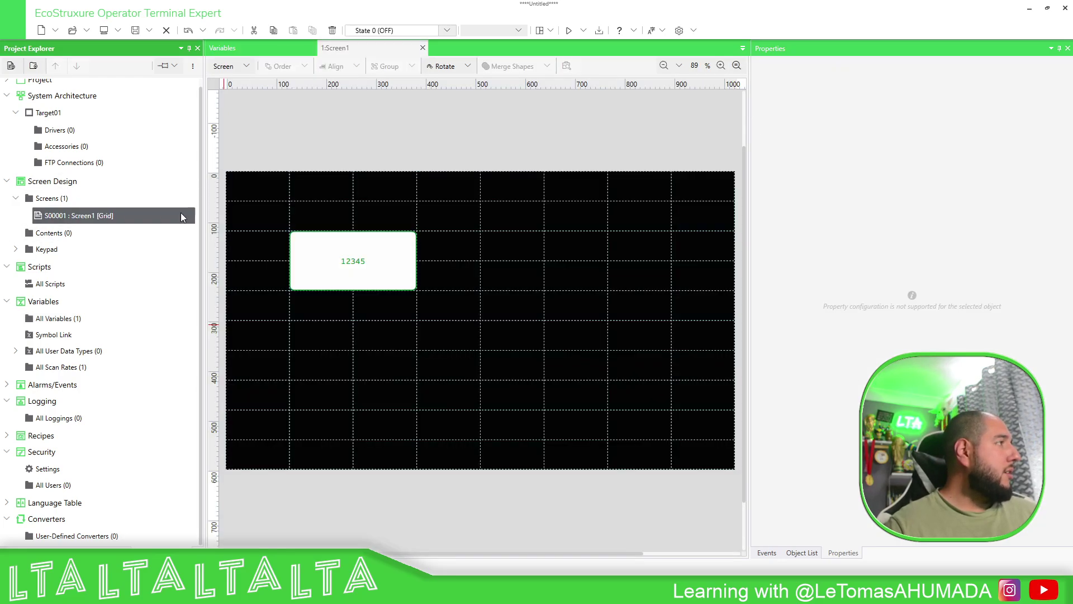
# - Bind ndTempRoom's Current Value to variable wTempRoom with Two Way direction
pyautogui.click(513, 153)
pyautogui.click(387, 244)
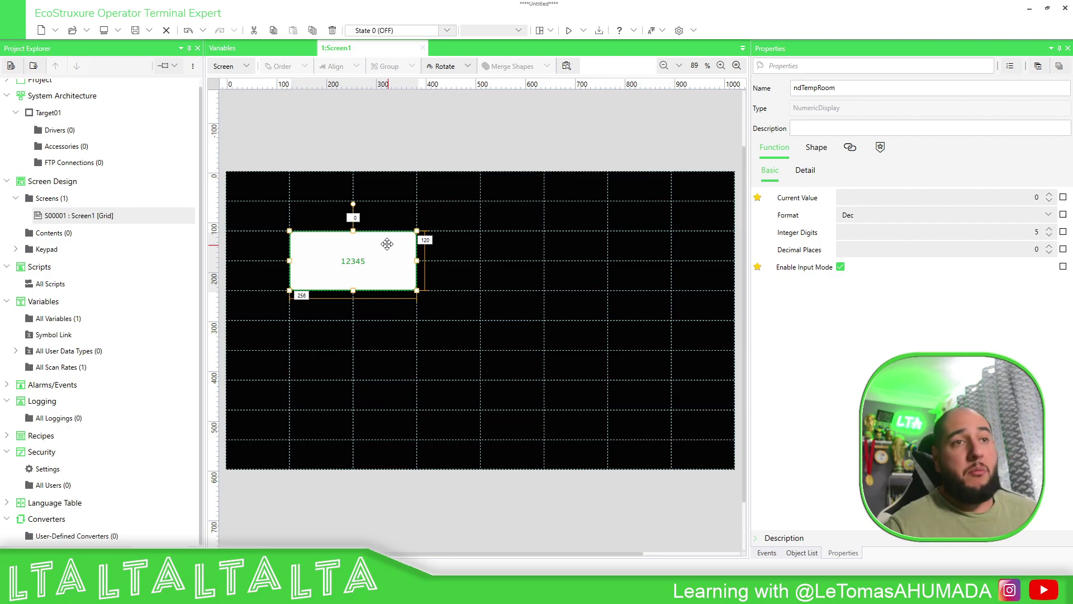
pyautogui.click(1062, 198)
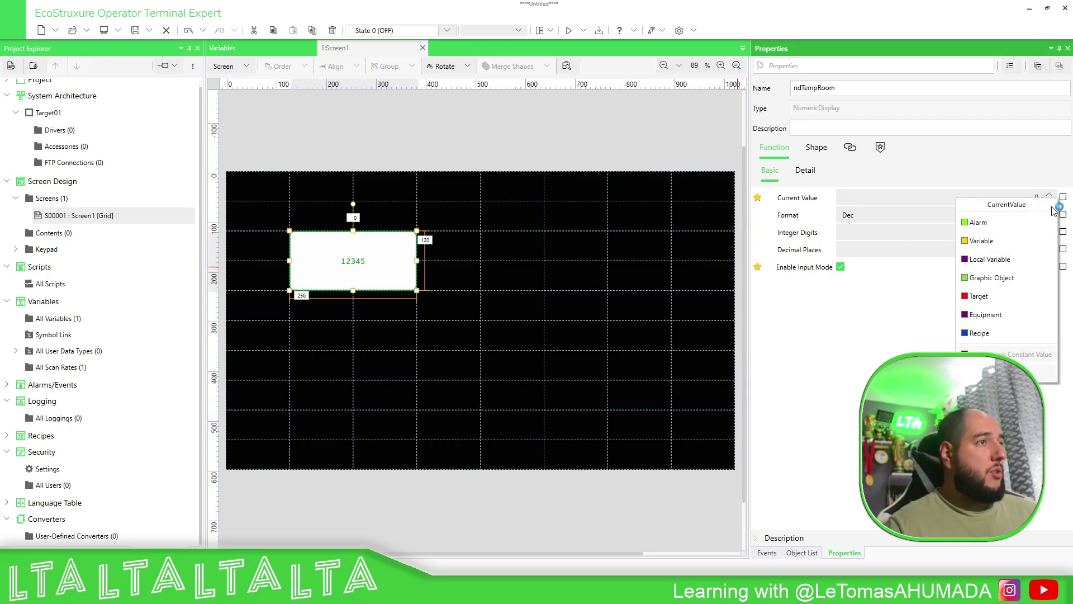
pyautogui.click(984, 239)
pyautogui.click(457, 221)
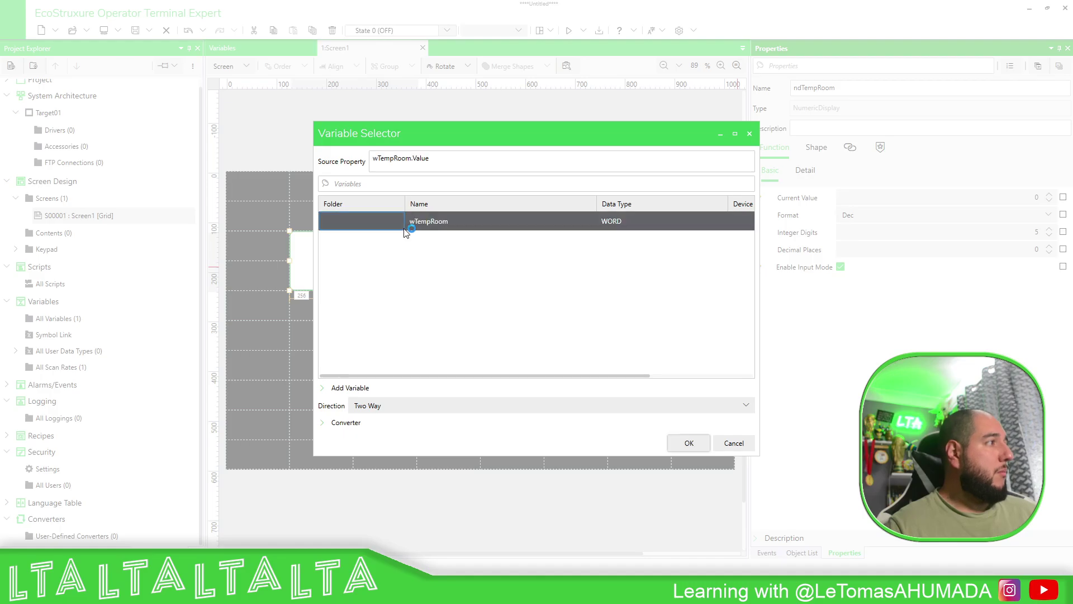
pyautogui.click(419, 407)
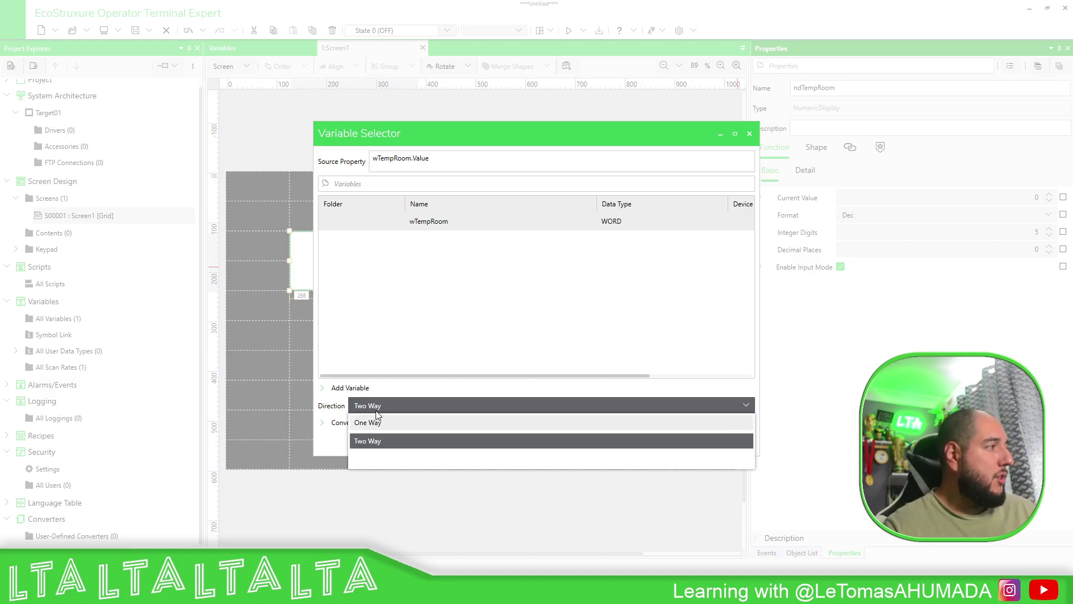
pyautogui.click(401, 406)
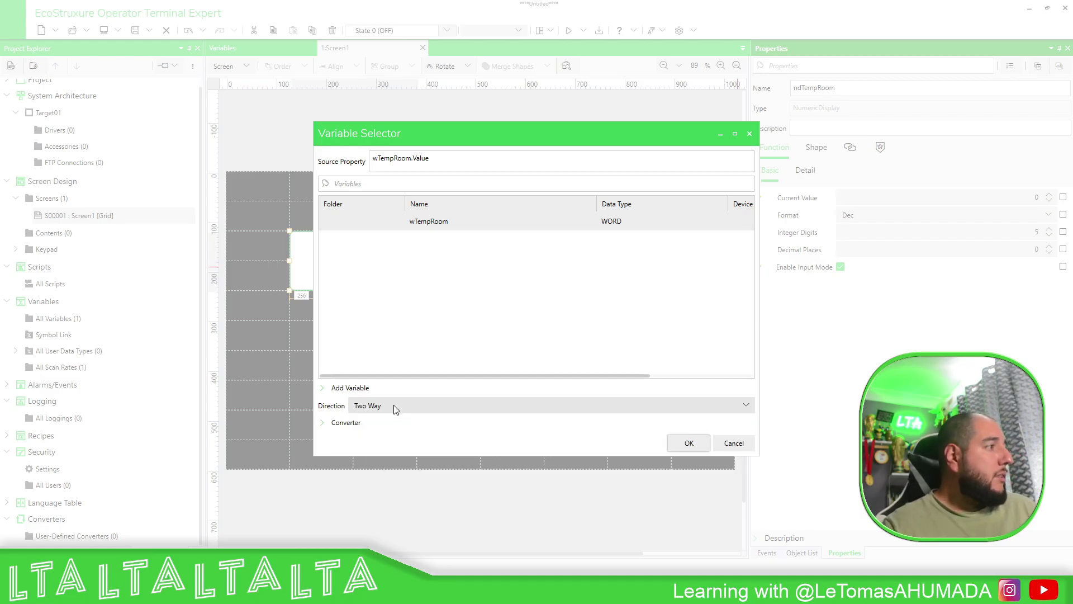
pyautogui.click(683, 442)
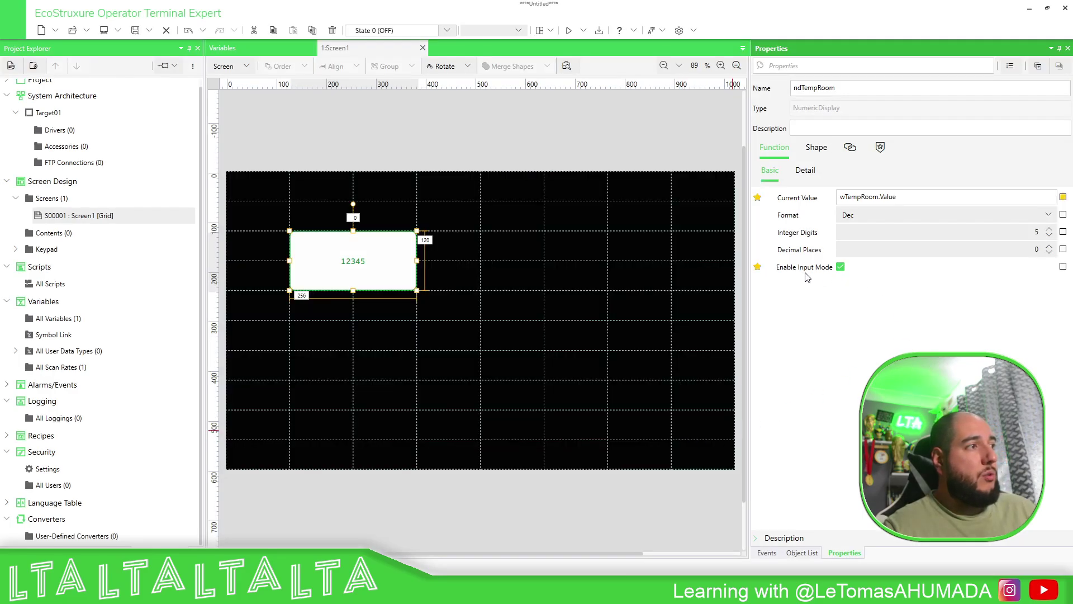
# - Disable Enable Input Mode and rebind Current Value to wTempRoom as One Way
pyautogui.click(842, 268)
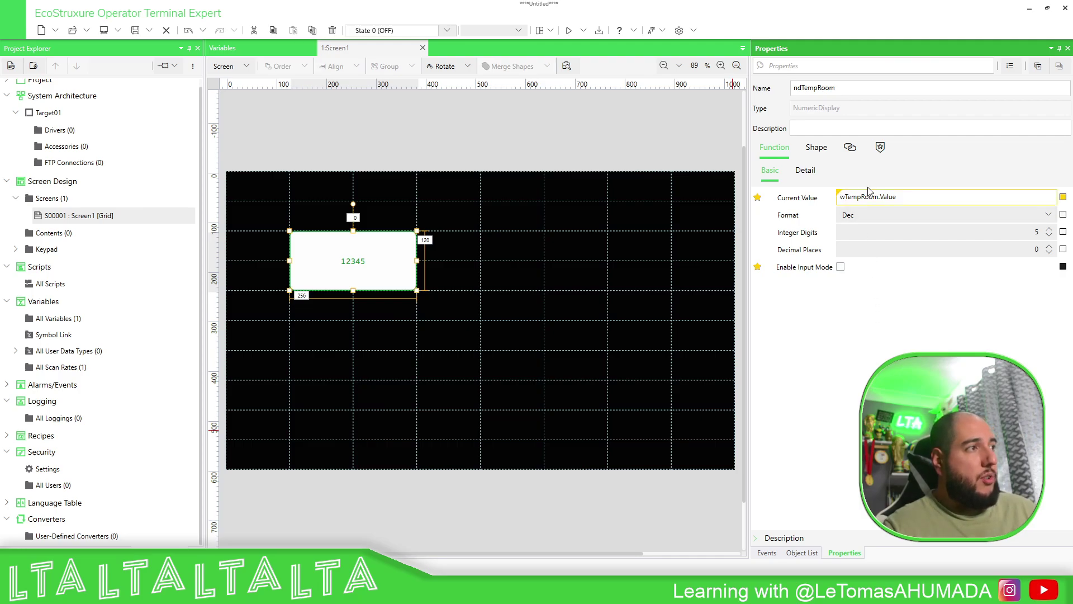
pyautogui.moveTo(1054, 200)
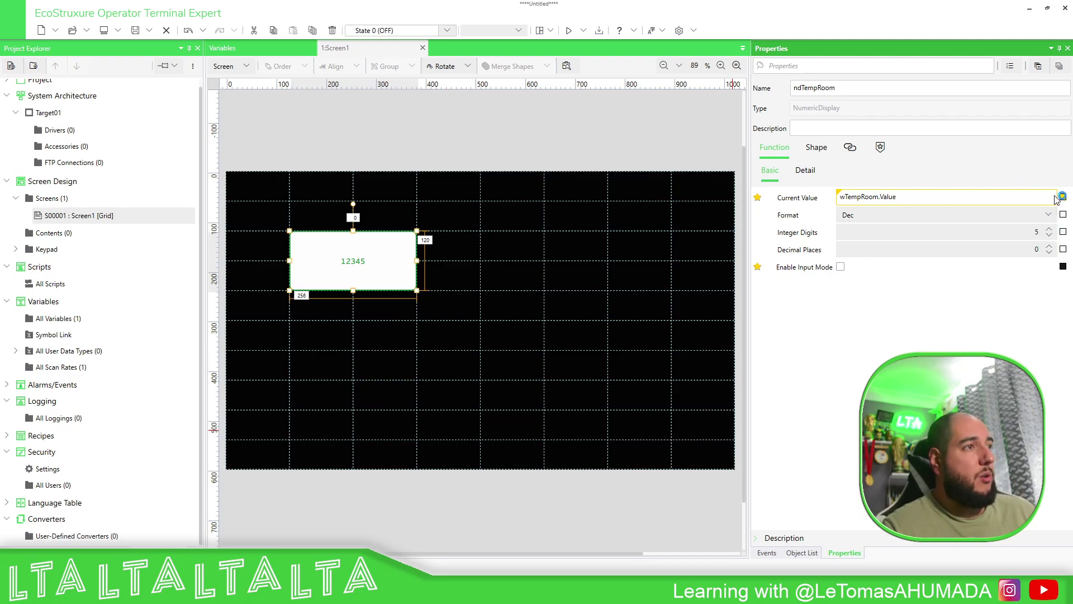
pyautogui.click(1063, 198)
pyautogui.click(984, 240)
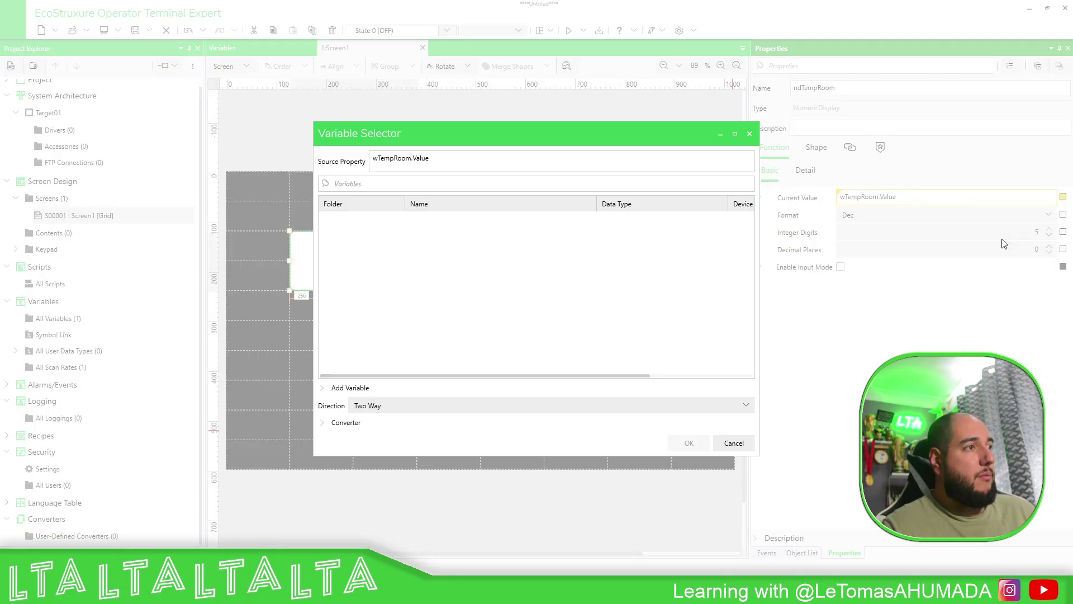
pyautogui.click(419, 408)
pyautogui.click(384, 424)
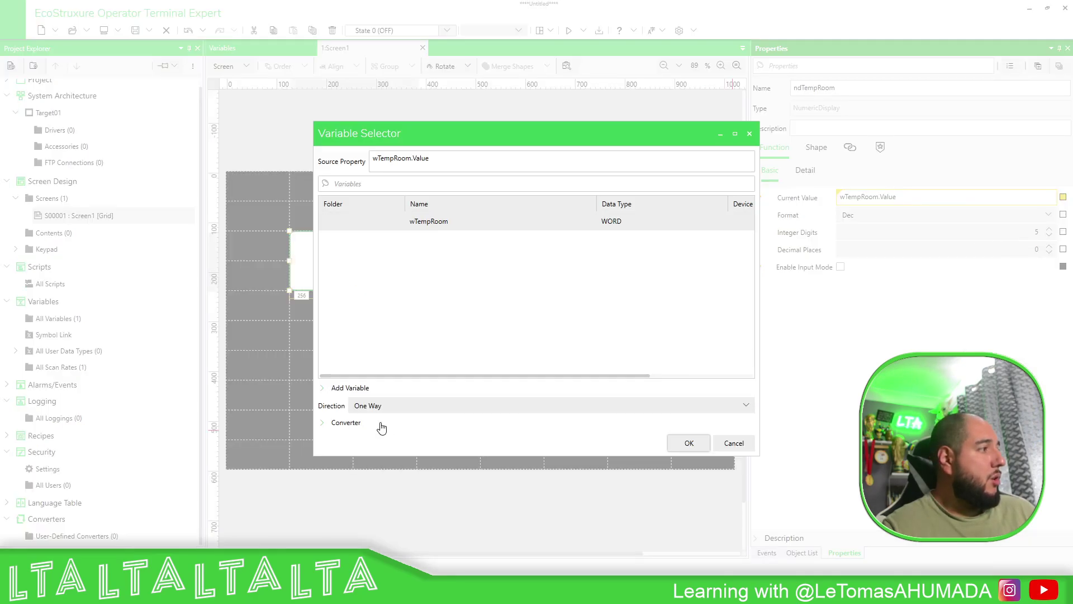
pyautogui.click(686, 442)
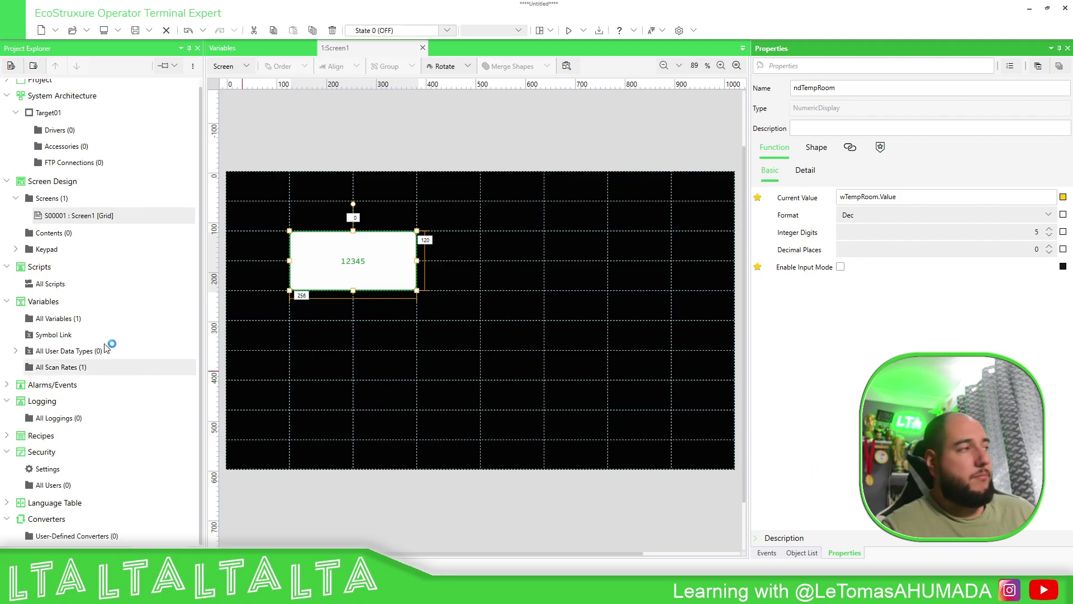
# - Ctrl+drag ndTempRoom to the right to create the copy ndTempRoom1, then reselect the original
pyautogui.click(373, 267)
pyautogui.moveTo(375, 261); pyautogui.dragTo(492, 242)
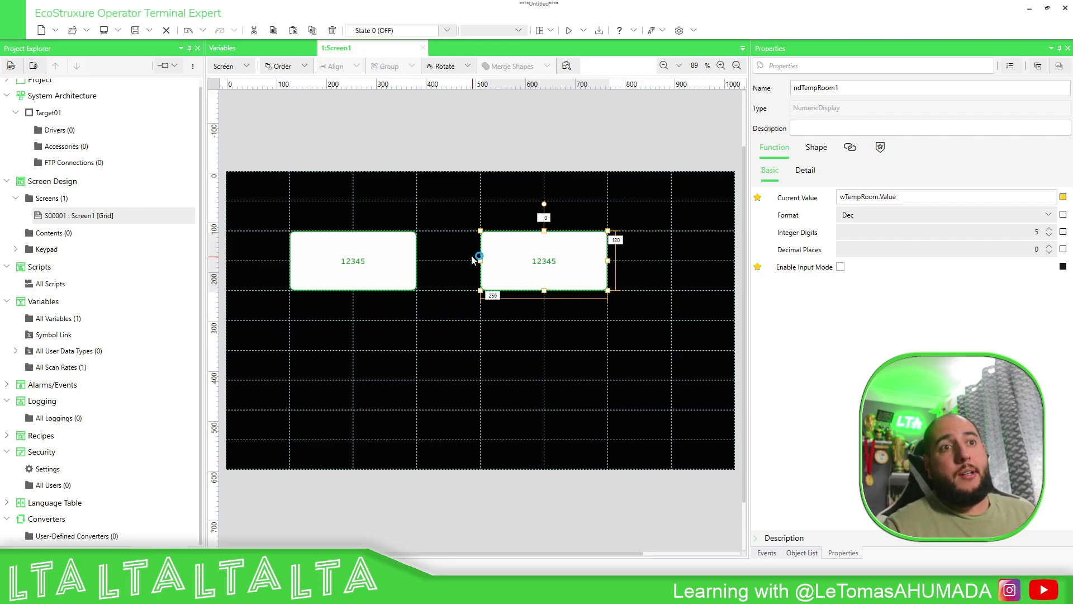
pyautogui.click(327, 265)
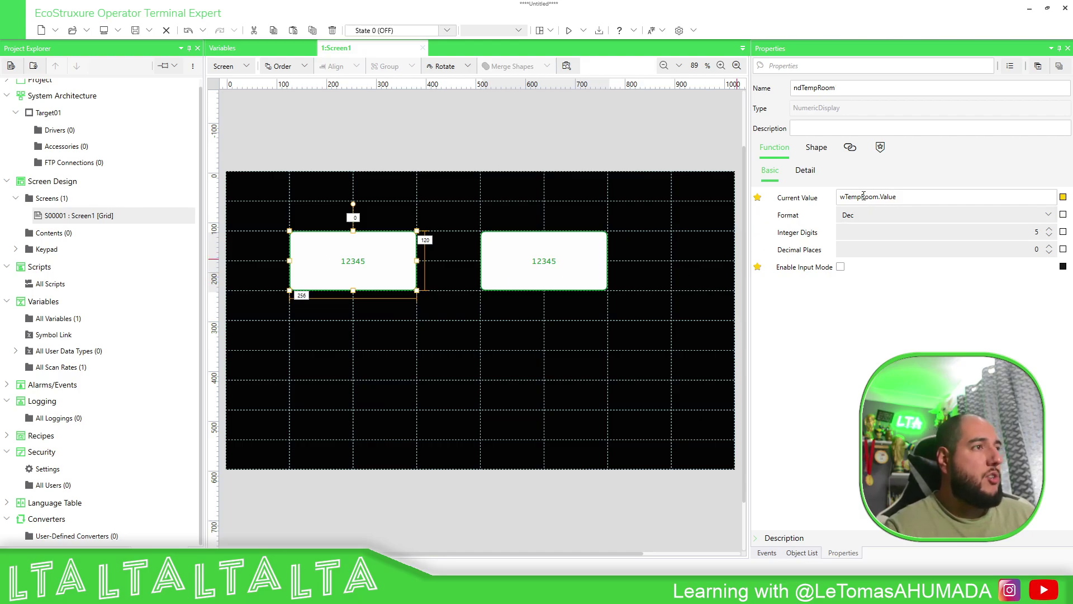
# - Give ndTempRoom a light grey Basic shape fill (colour ID 11), then select ndTempRoom1
pyautogui.click(815, 150)
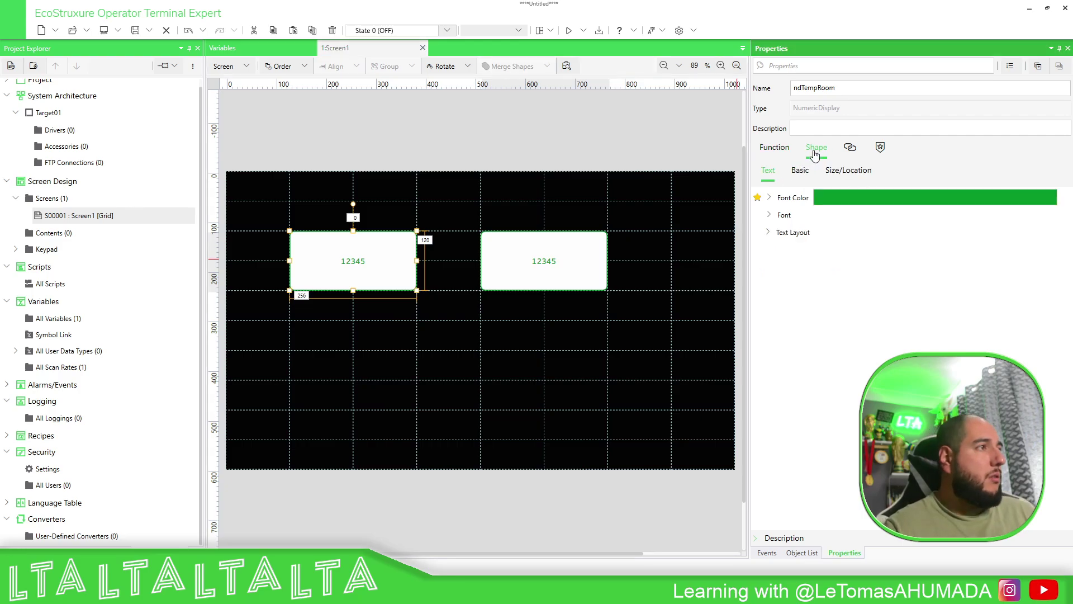
pyautogui.click(800, 172)
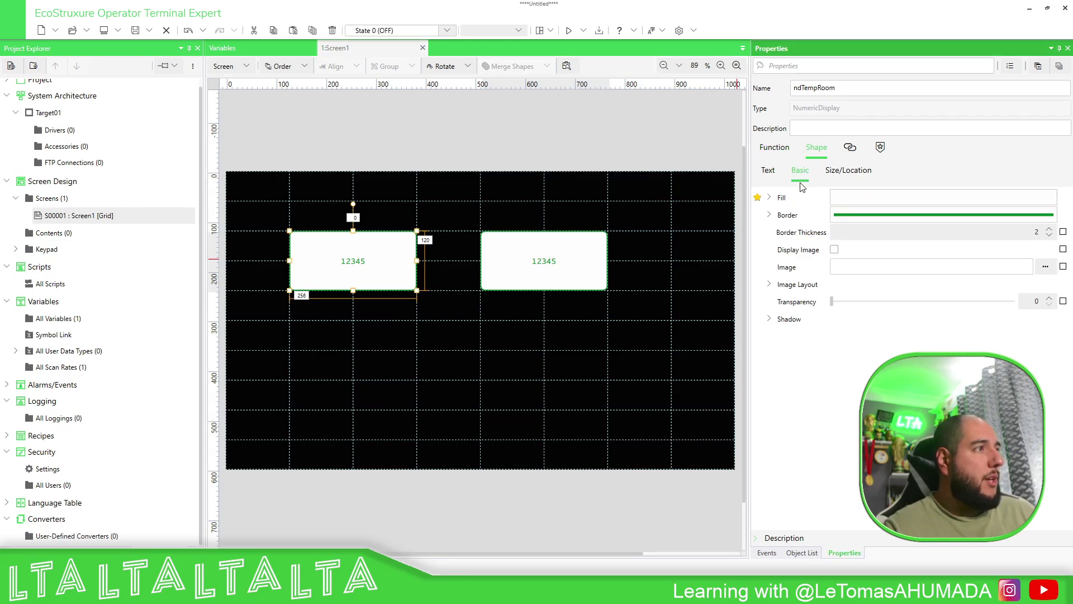
pyautogui.click(769, 198)
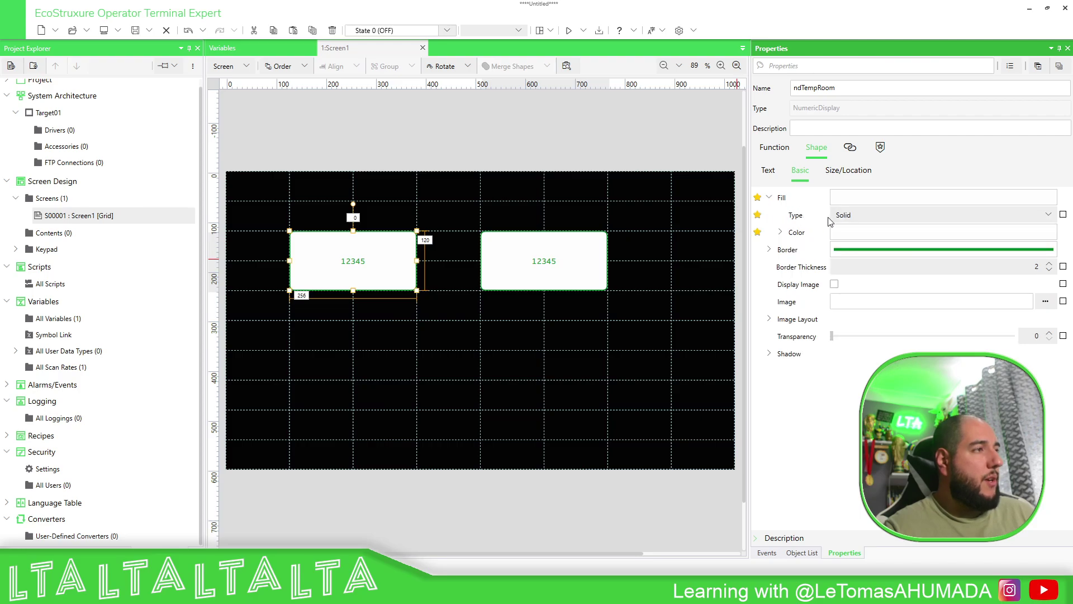
pyautogui.click(780, 232)
pyautogui.click(893, 254)
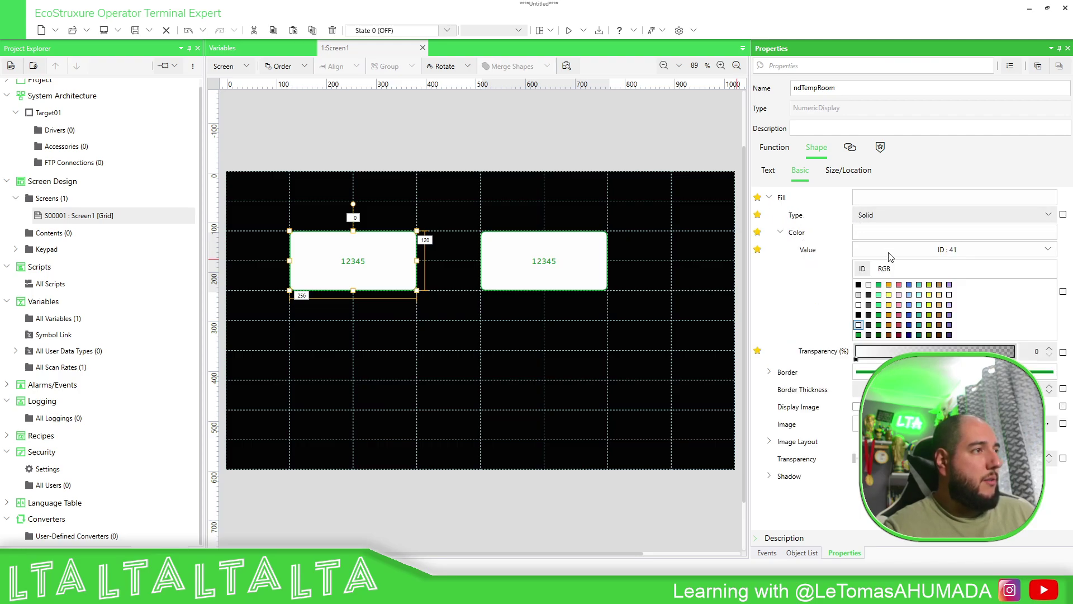
pyautogui.click(859, 295)
pyautogui.click(541, 311)
pyautogui.moveTo(374, 289); pyautogui.dragTo(347, 235)
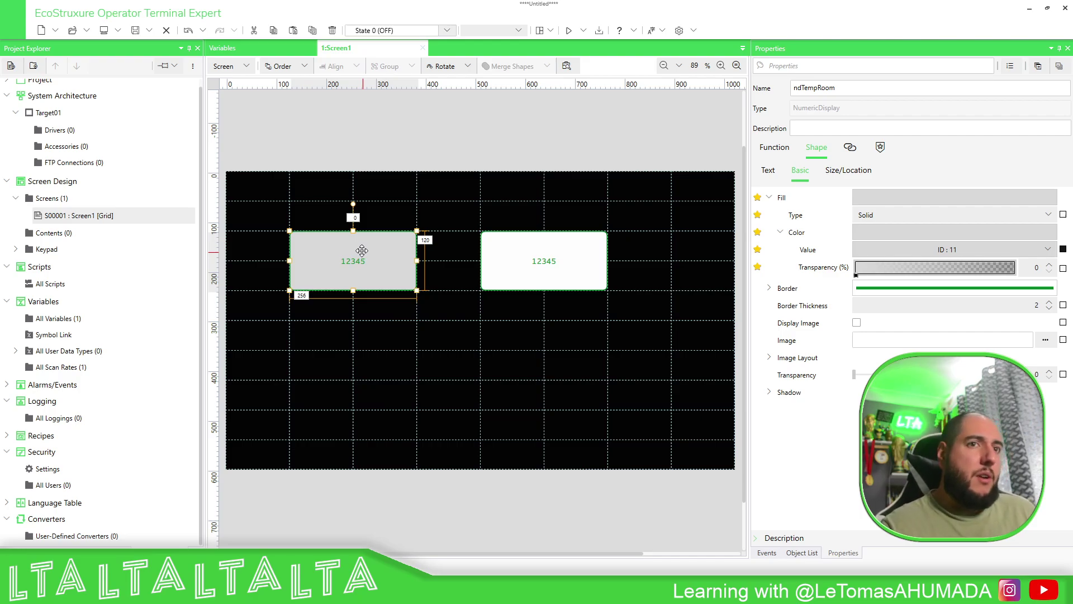
pyautogui.click(391, 313)
pyautogui.click(565, 263)
pyautogui.click(776, 147)
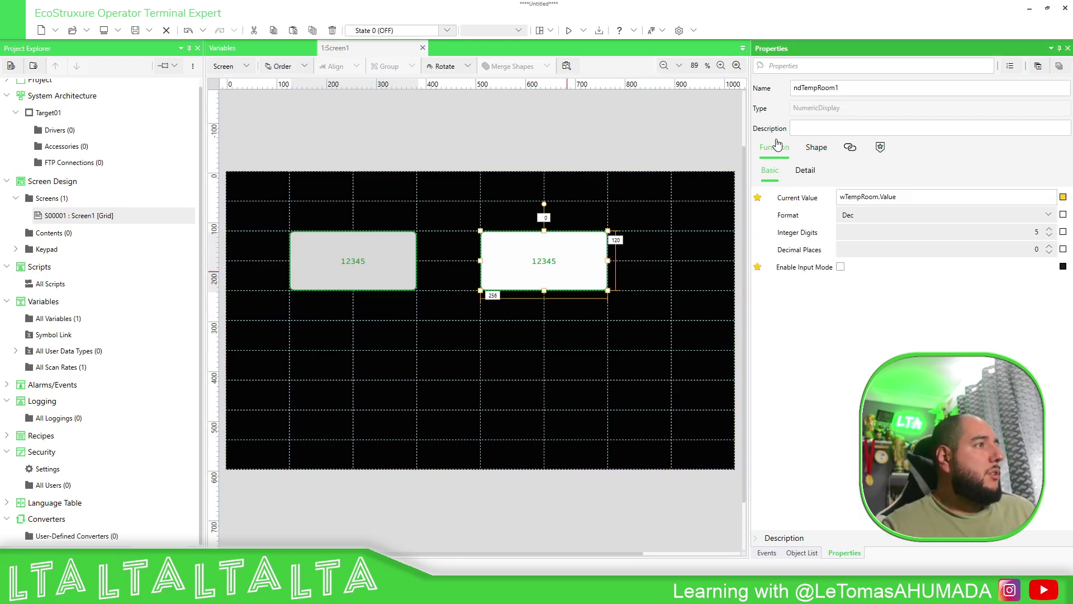
# - Bind the copied display's Current Value two-way to wTempRoom
pyautogui.click(1063, 198)
pyautogui.click(977, 240)
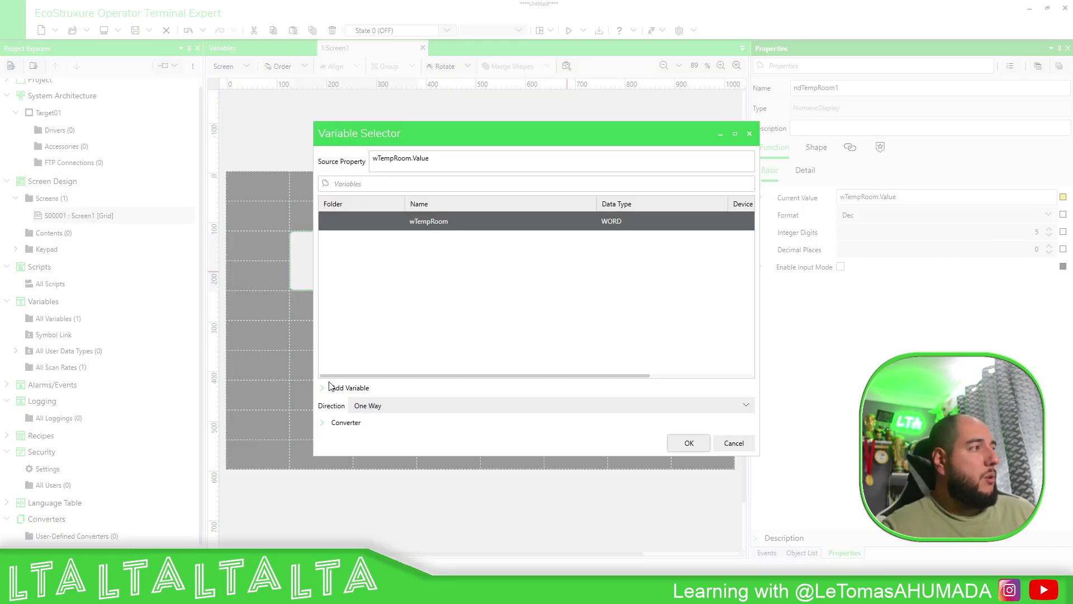
pyautogui.click(372, 405)
pyautogui.click(371, 440)
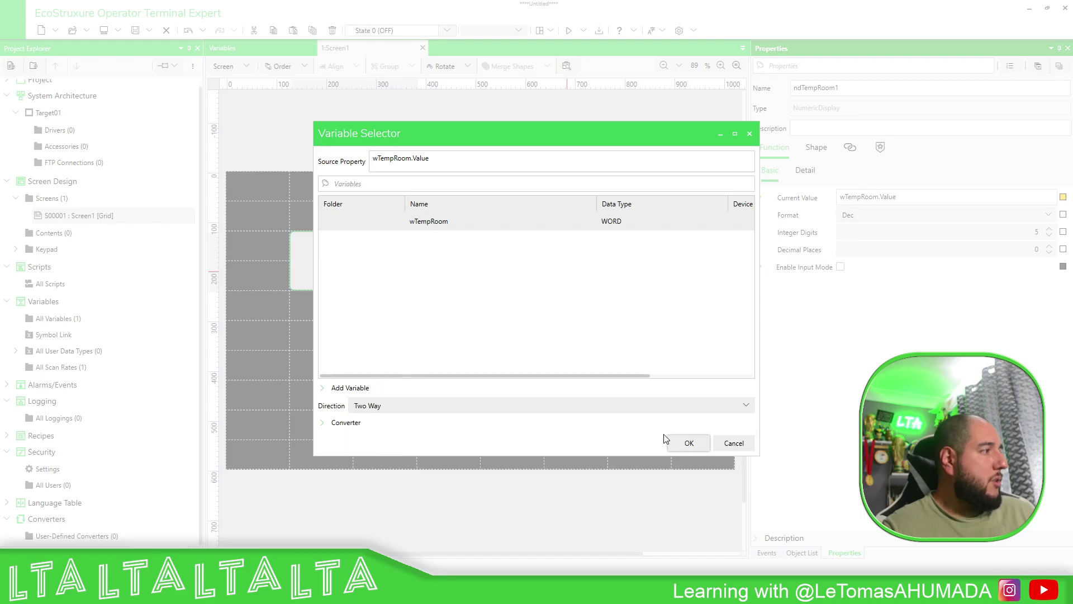
pyautogui.click(686, 443)
# - Enable input mode on the right display, keep Dec format, and reduce its integer digits
pyautogui.click(840, 267)
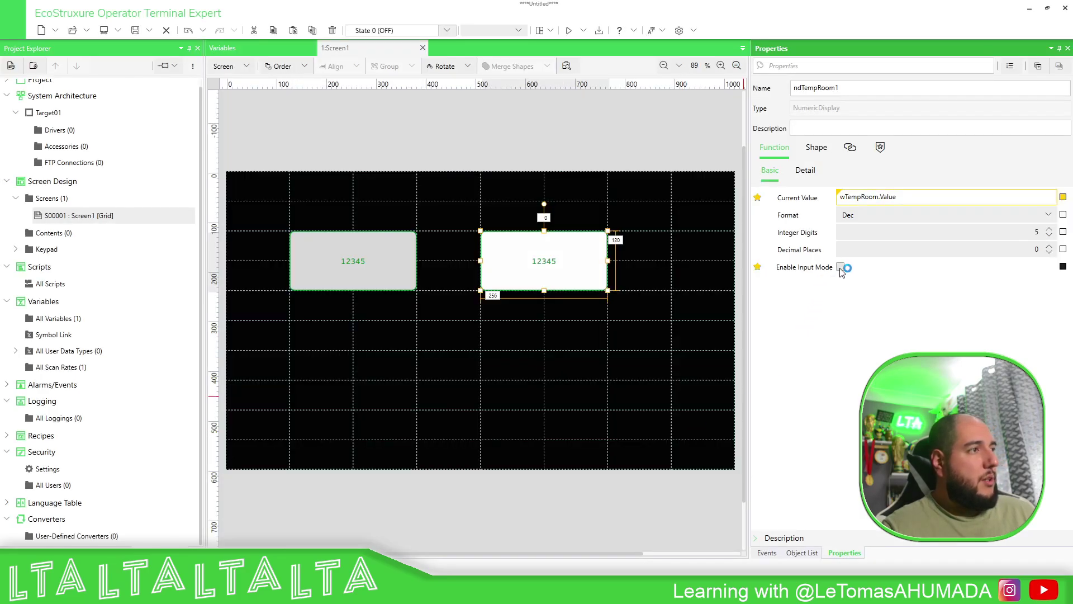
pyautogui.click(883, 211)
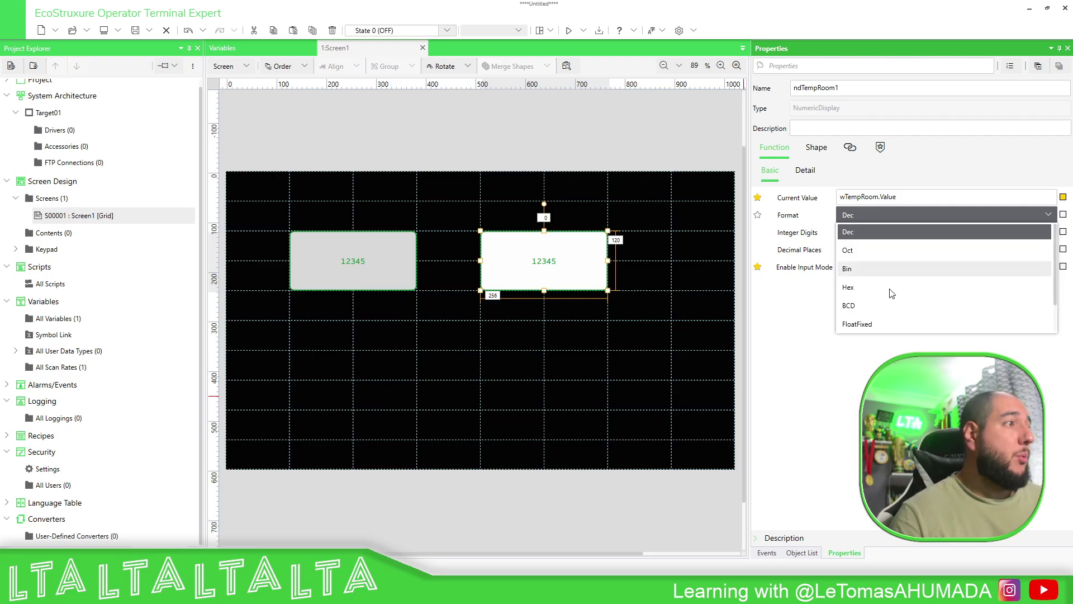
pyautogui.click(883, 338)
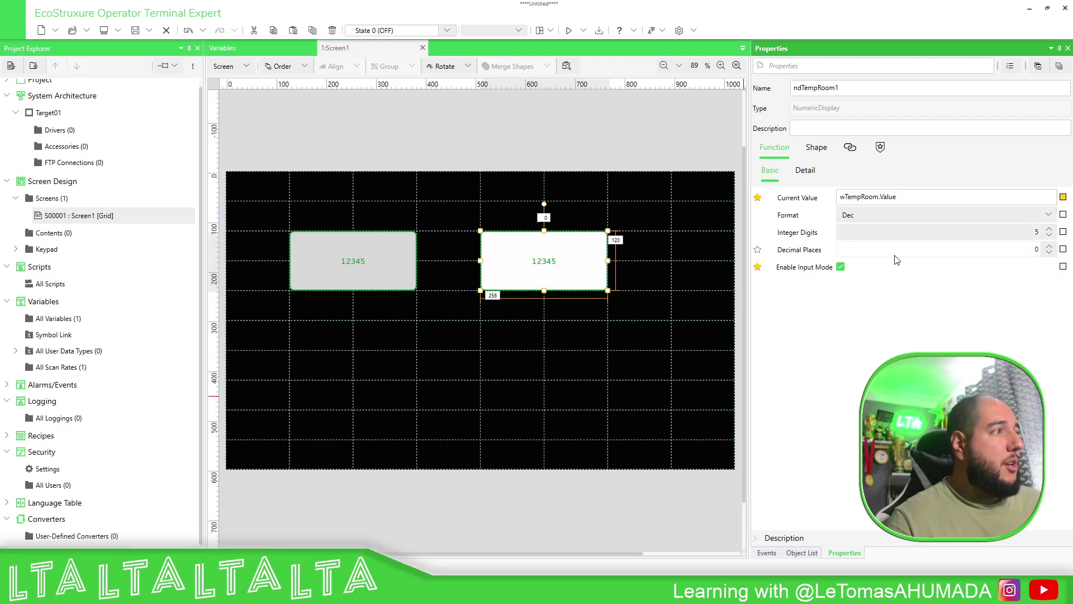
pyautogui.click(1049, 236)
pyautogui.click(1049, 236)
pyautogui.click(1049, 236)
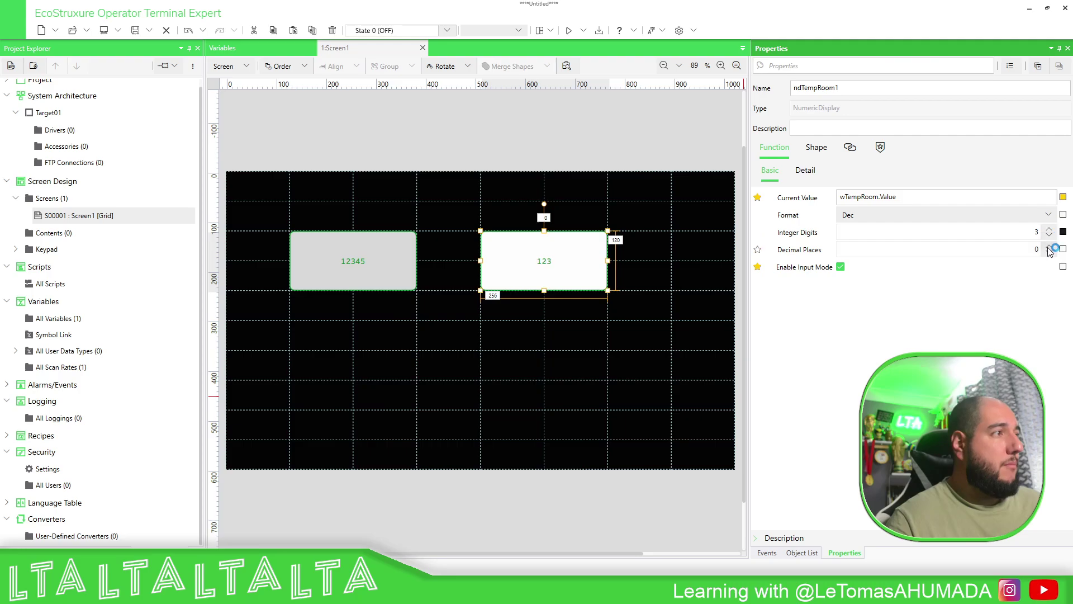
# - Add one decimal place so the preview reads 12.3, then deselect the display
pyautogui.click(1049, 247)
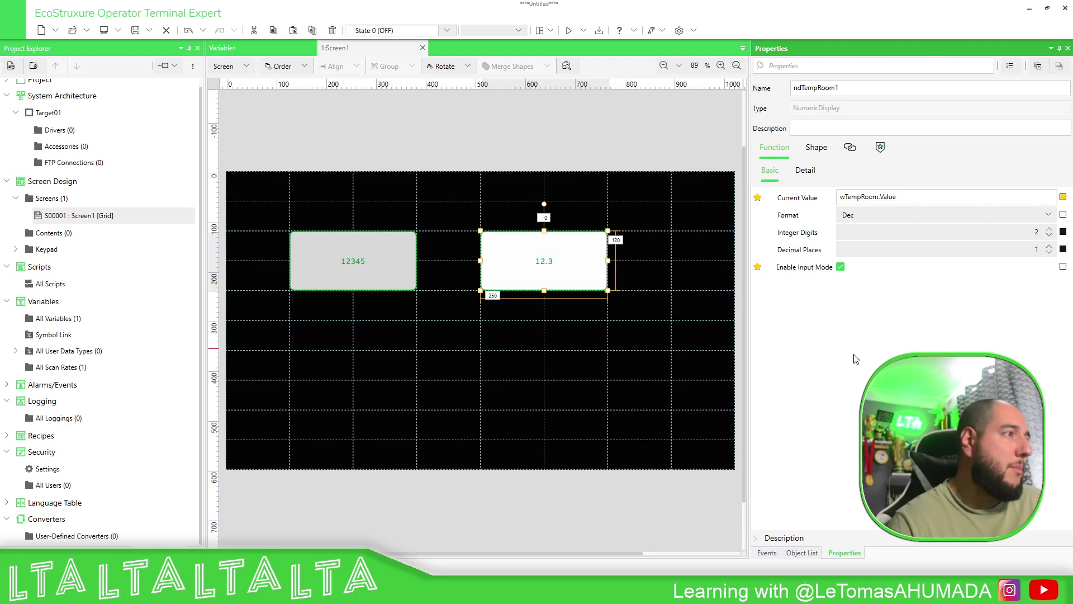
pyautogui.click(581, 266)
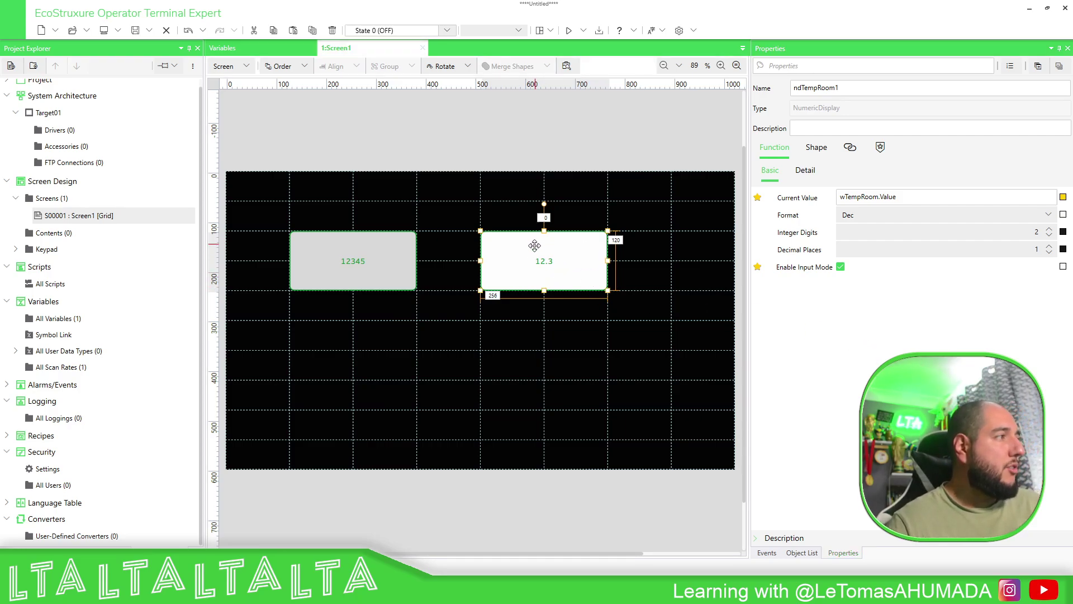
pyautogui.click(631, 330)
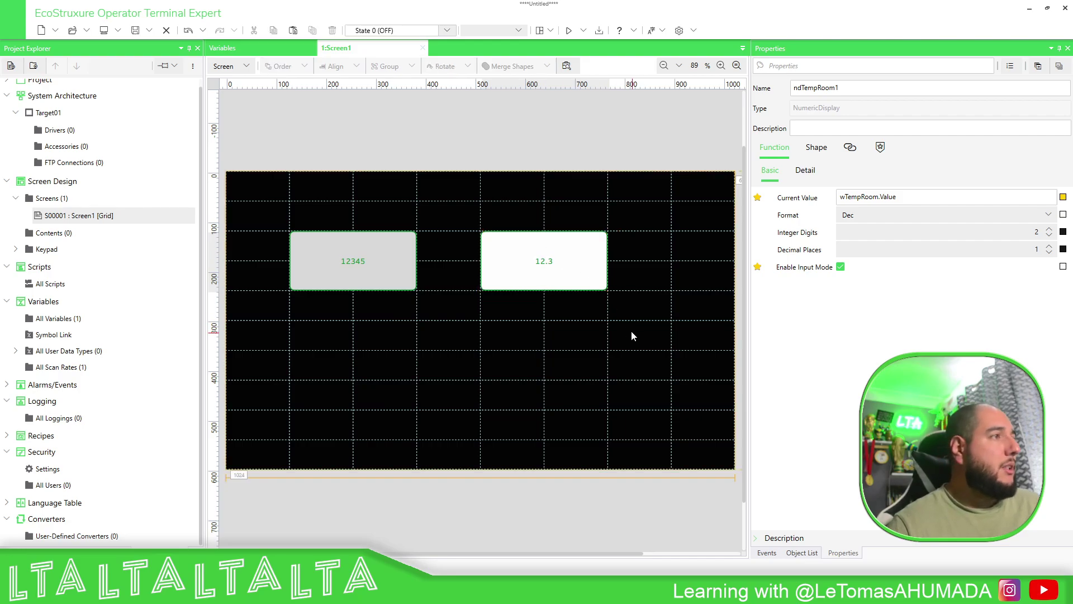
# - In the 12.3 display's Detail properties, keep Alarm Colors at None and tick Overwrite Input Range
pyautogui.click(608, 255)
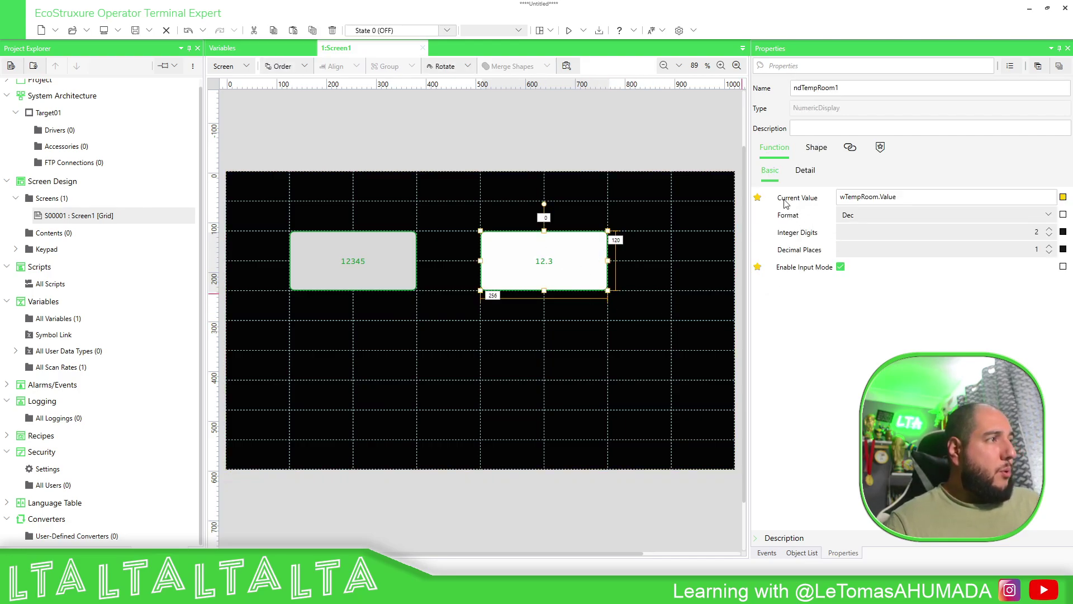
pyautogui.click(807, 175)
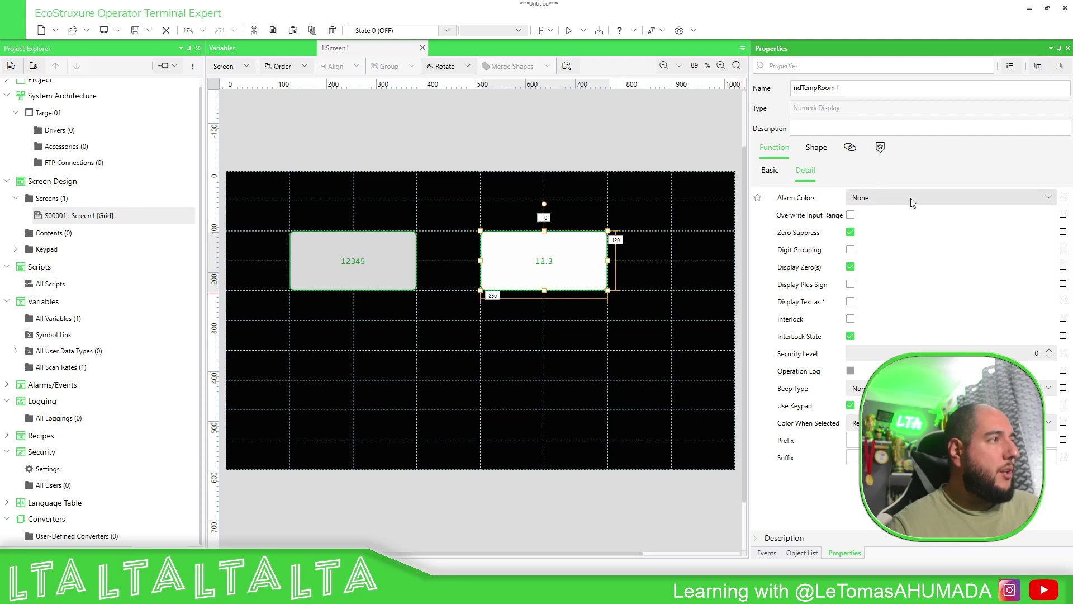
pyautogui.click(1010, 199)
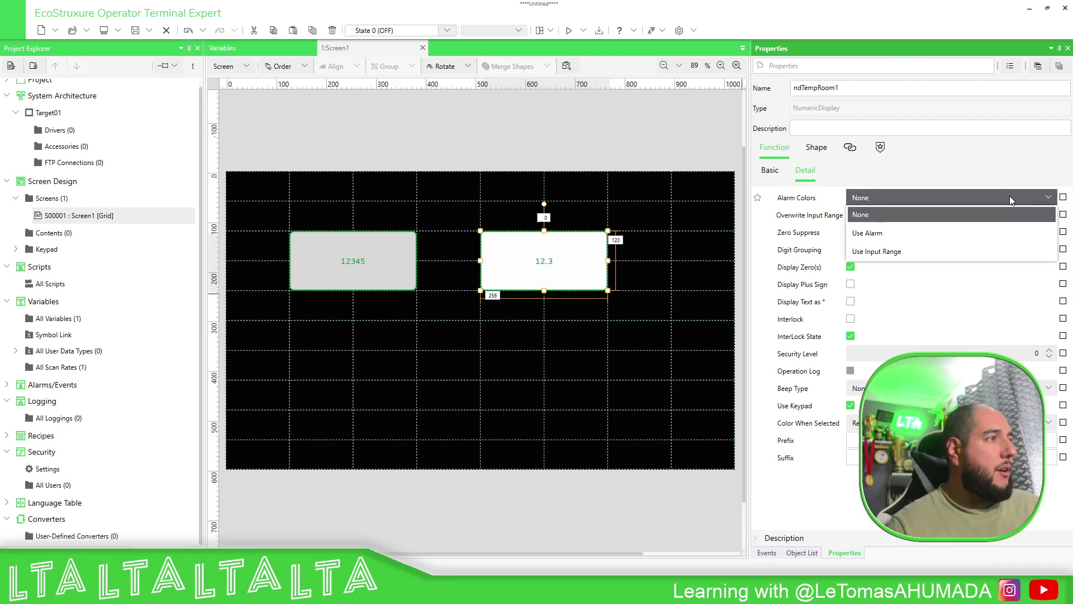
pyautogui.click(1010, 196)
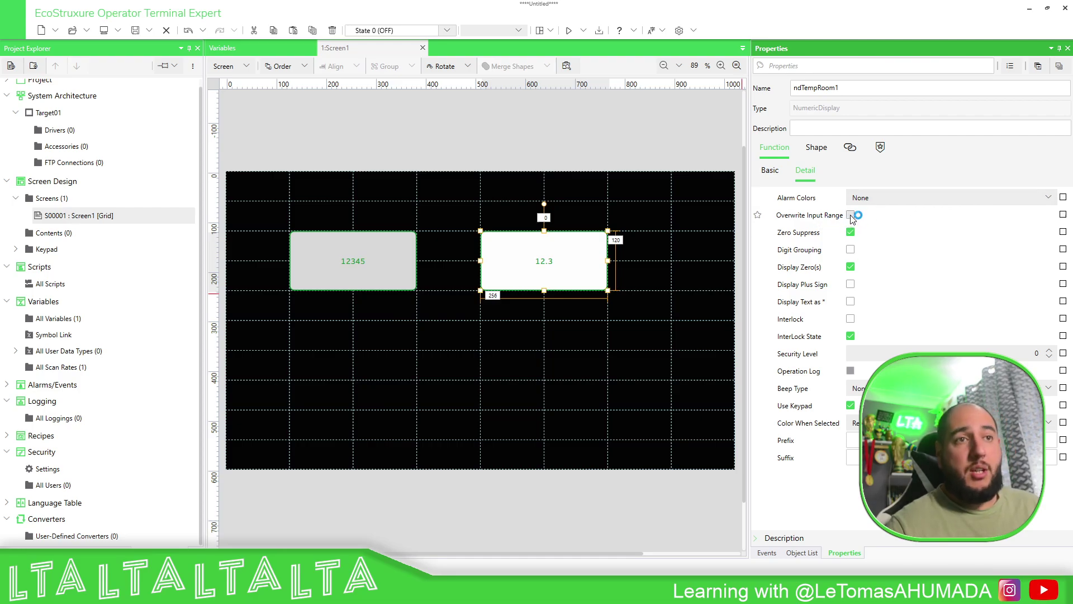
pyautogui.click(850, 216)
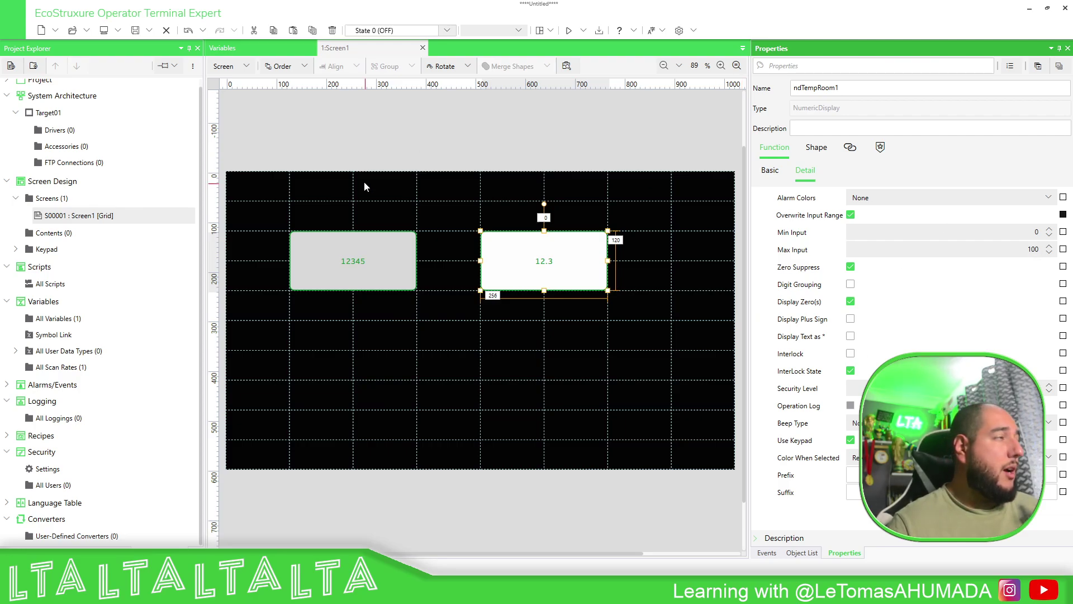
pyautogui.click(224, 47)
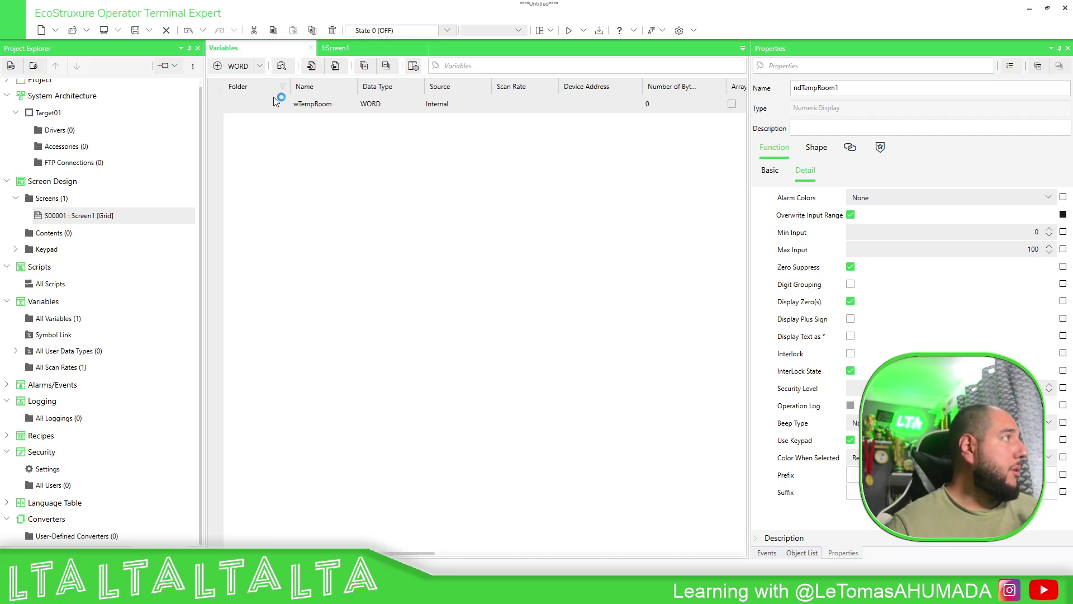
pyautogui.click(224, 102)
pyautogui.click(855, 245)
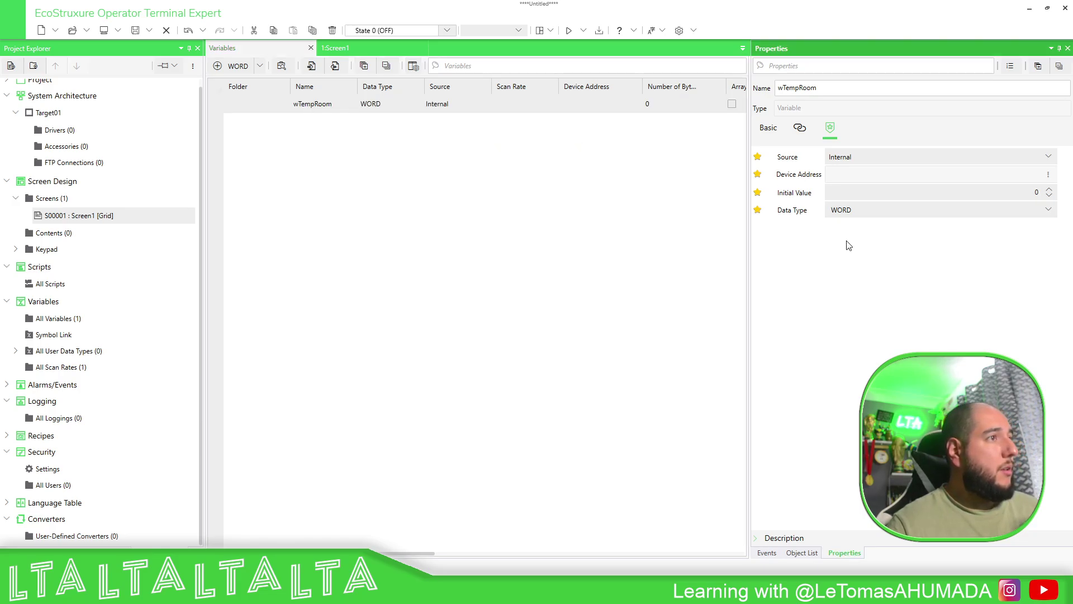
pyautogui.click(764, 130)
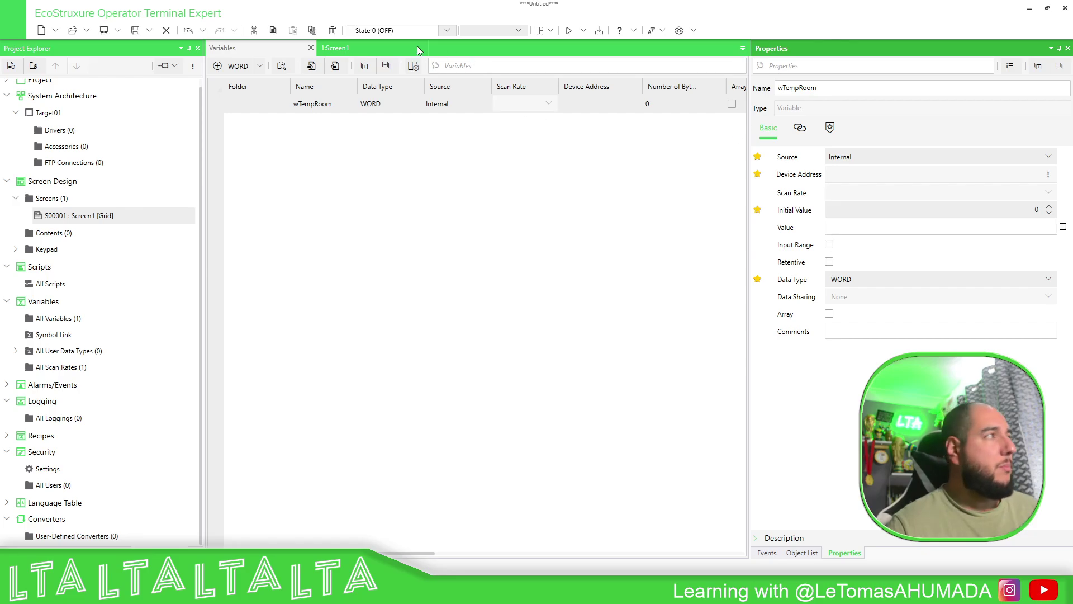
pyautogui.click(335, 47)
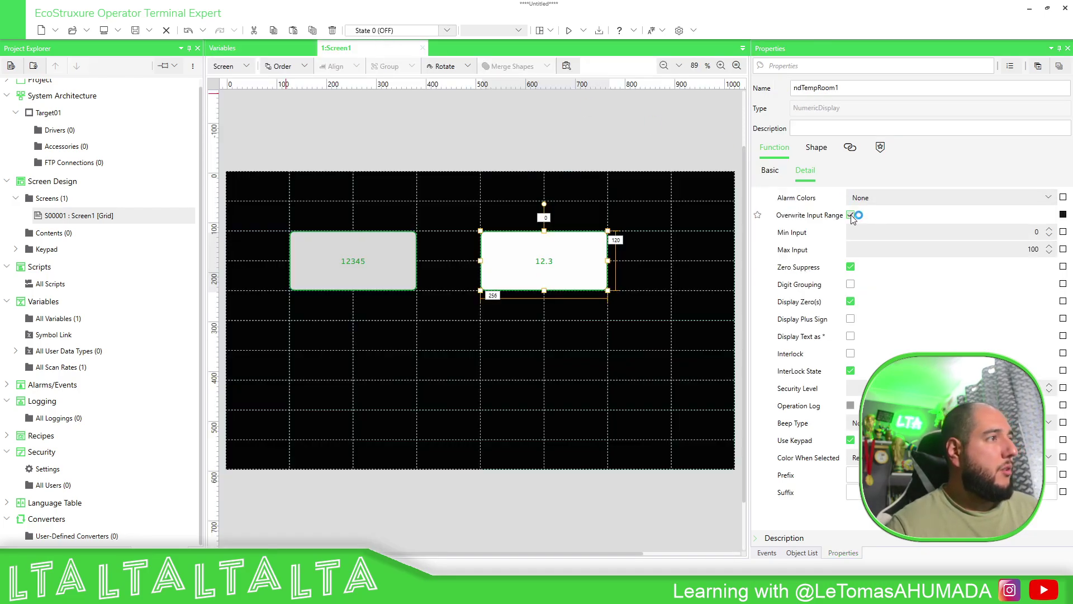
# - Untick Overwrite Input Range, read the property help, and leave Display Text as * unchecked
pyautogui.click(850, 215)
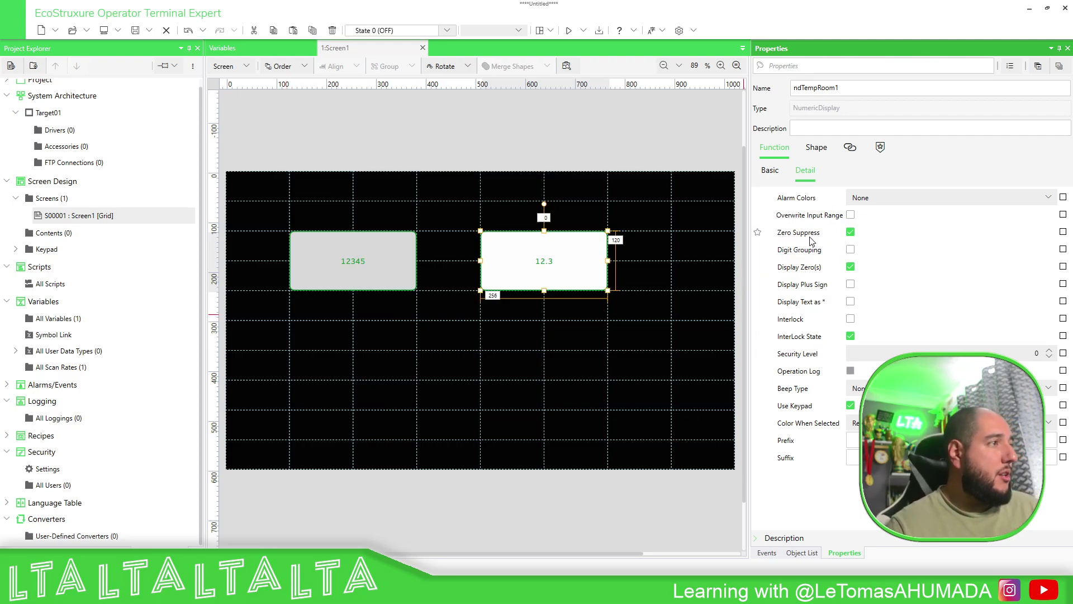
pyautogui.click(758, 539)
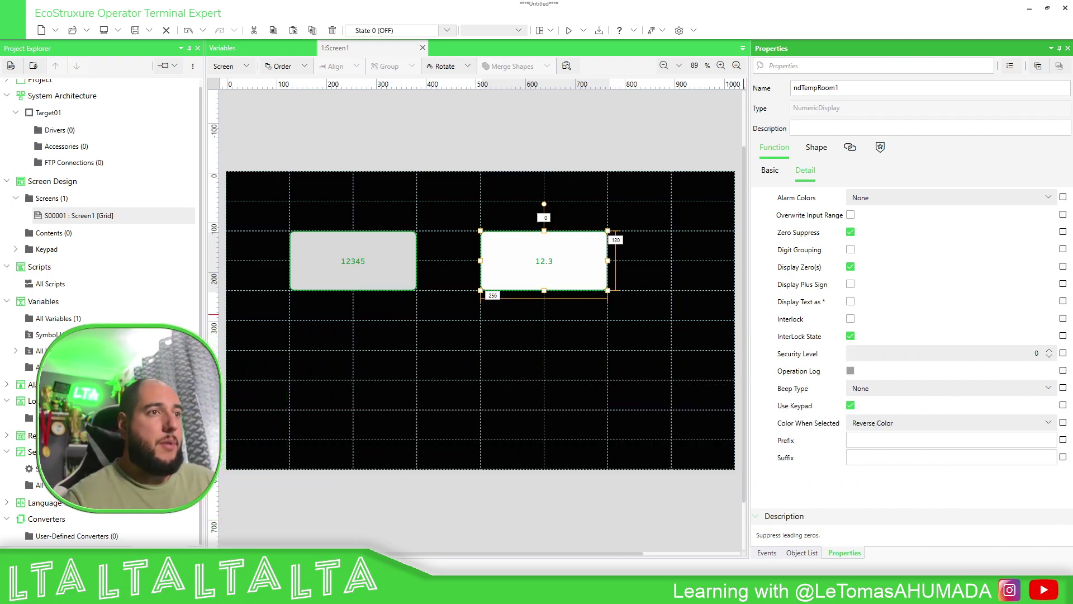
pyautogui.click(806, 250)
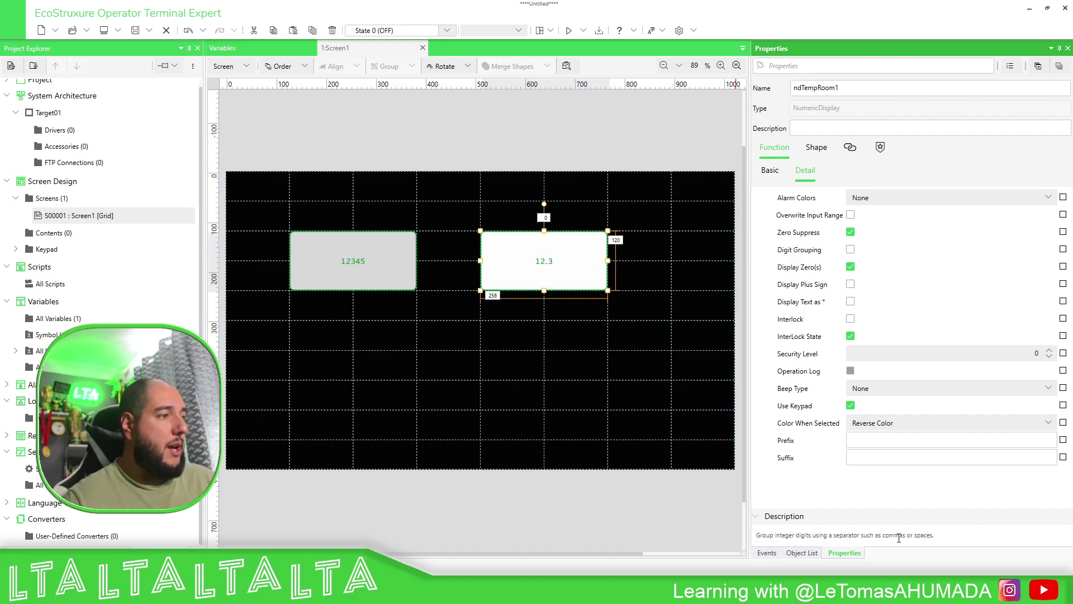
pyautogui.click(808, 271)
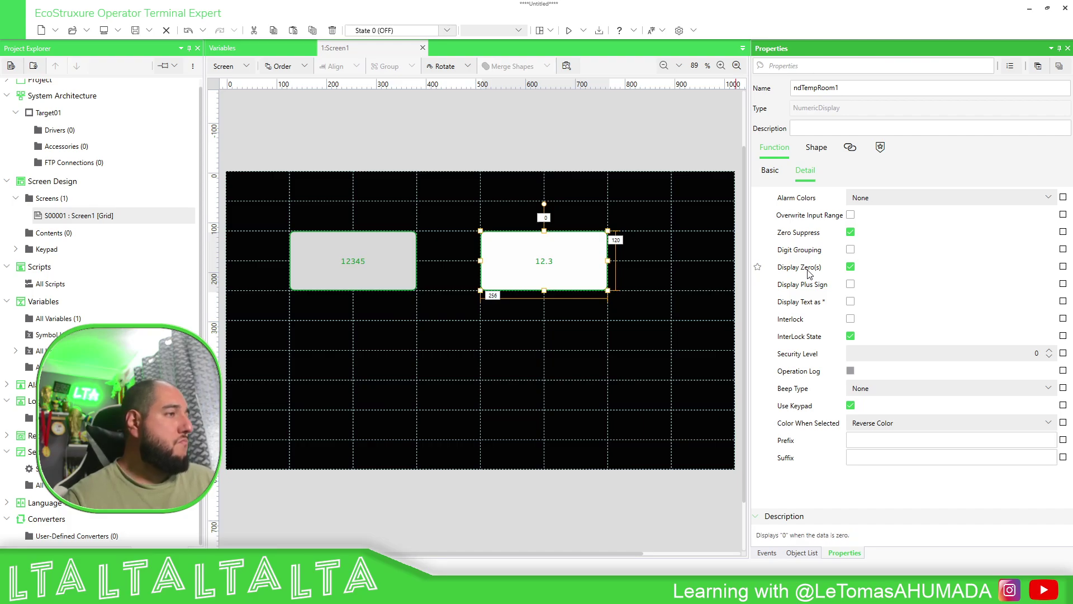
pyautogui.click(817, 286)
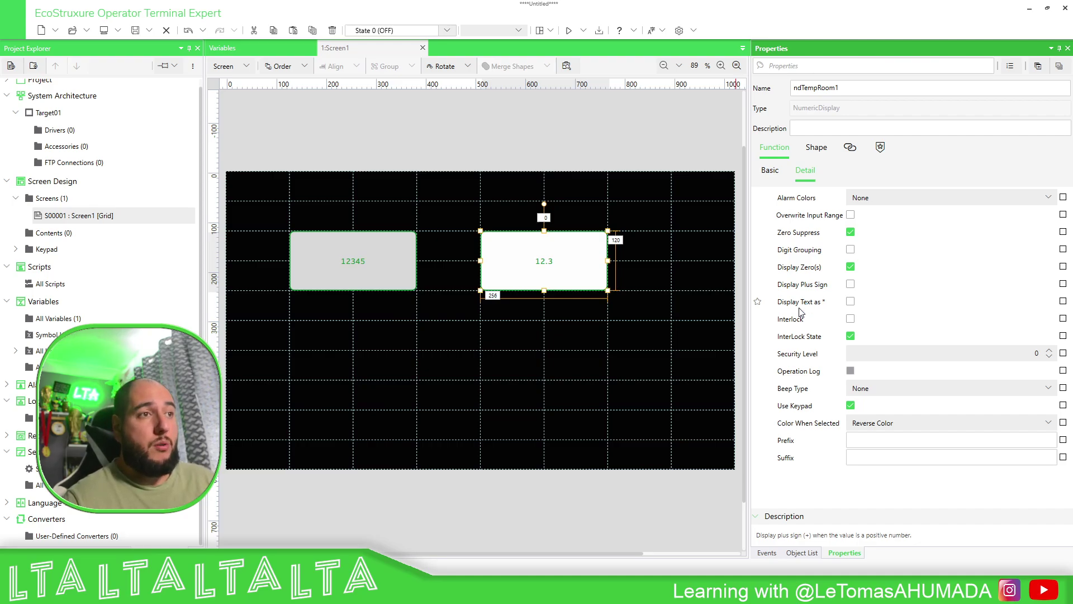
pyautogui.click(851, 303)
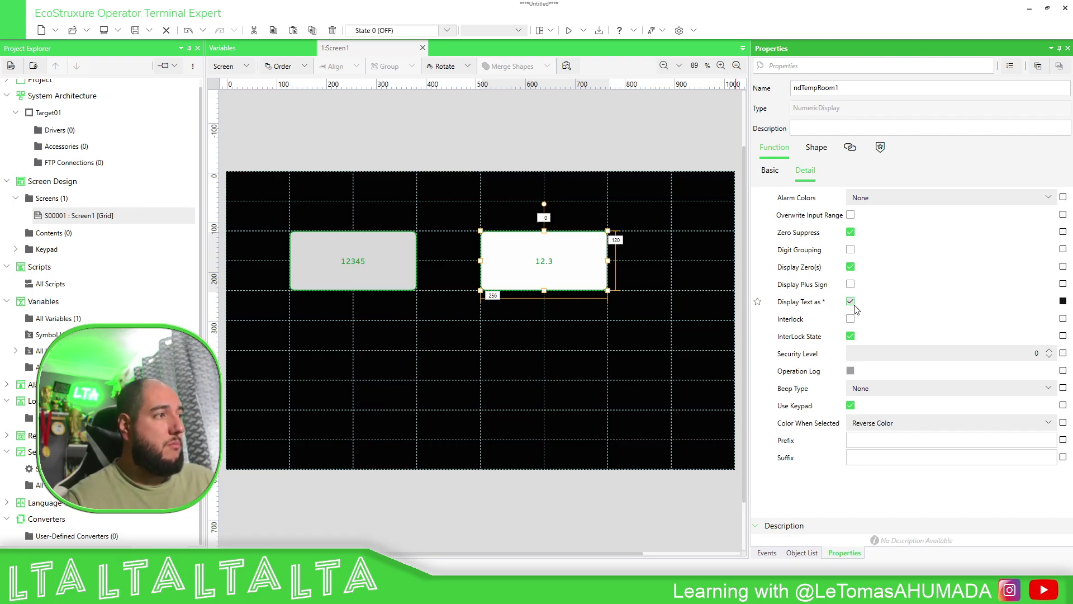
pyautogui.click(851, 303)
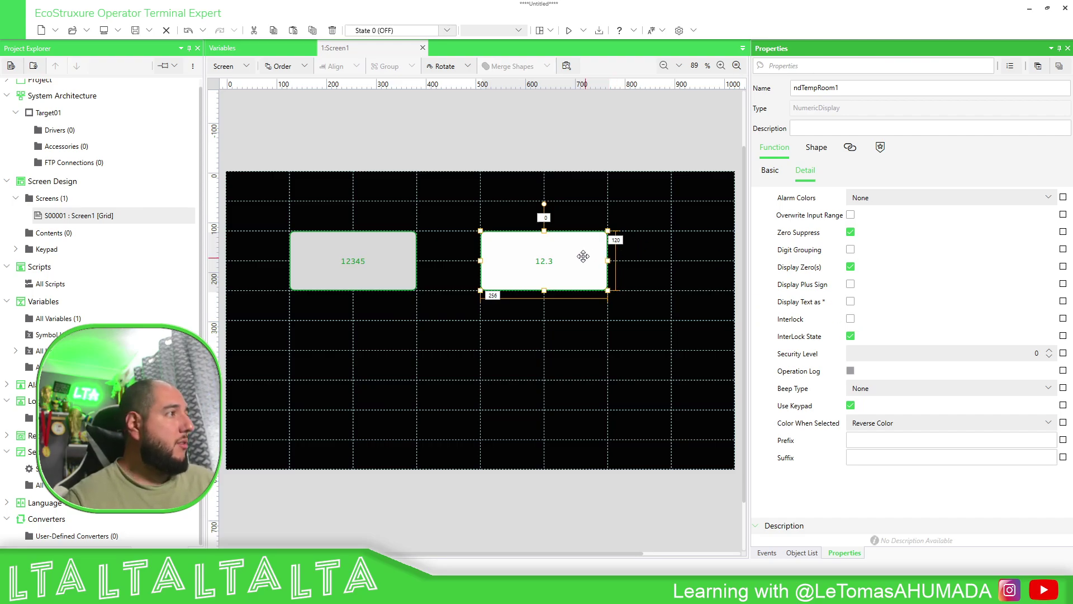
# - Reselect the 12.3 display and mark the trailing 1 of ndTempRoom1 for replacement
pyautogui.click(346, 257)
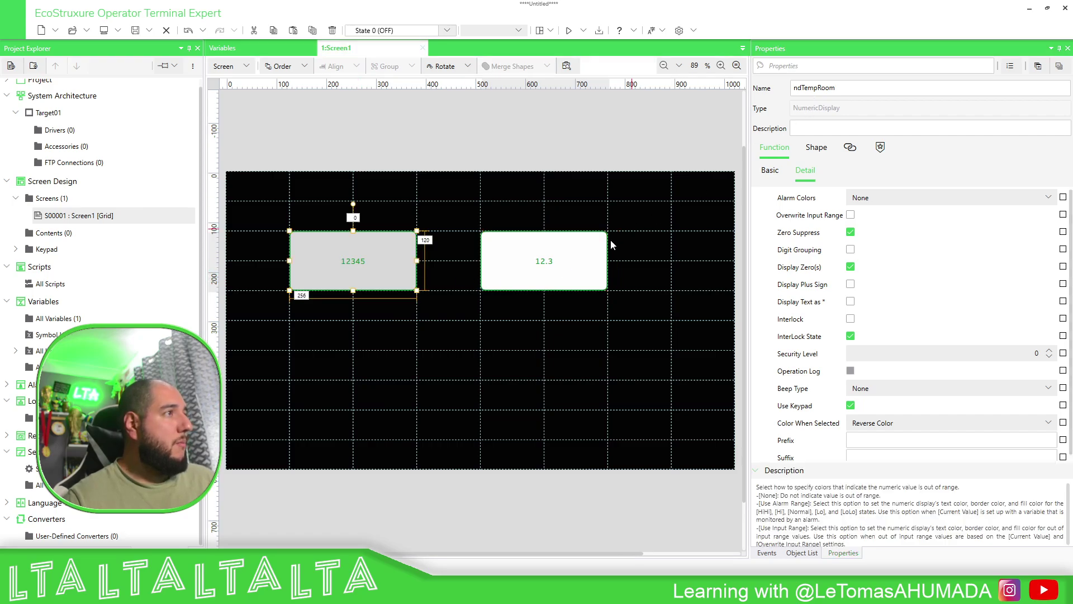
pyautogui.click(546, 262)
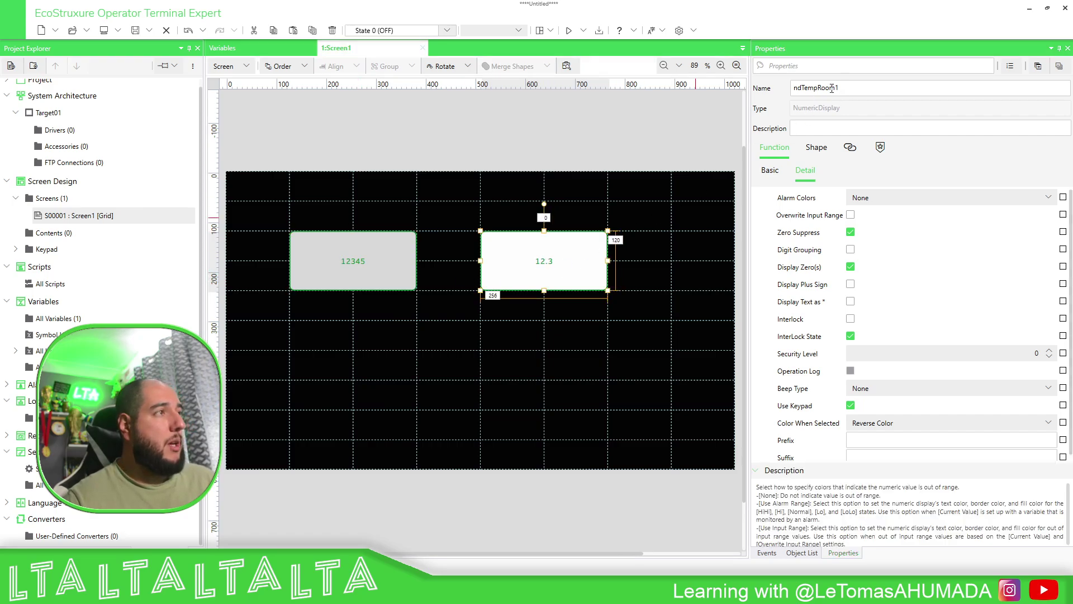
pyautogui.moveTo(837, 88); pyautogui.dragTo(845, 87)
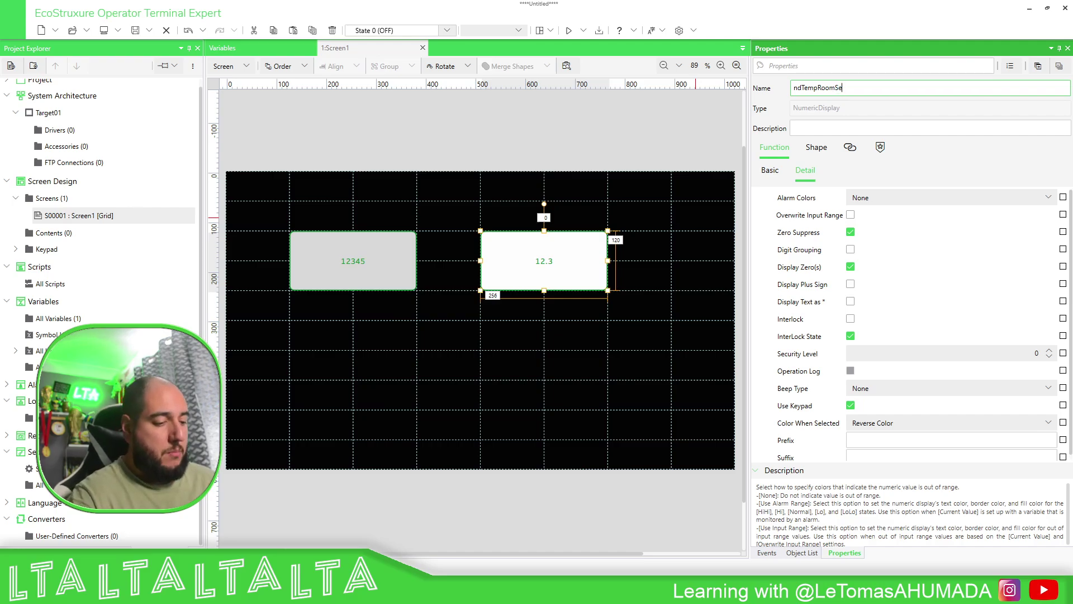
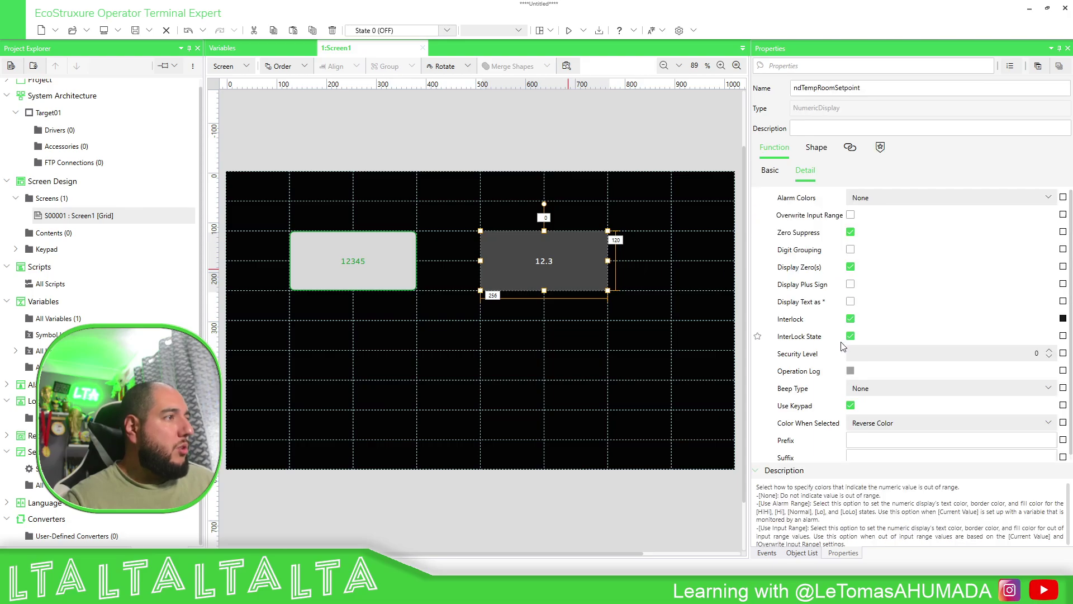
# - Untick the setpoint display's Interlock, add a Toggle Switch below it, and start binding its Current Value
pyautogui.click(850, 318)
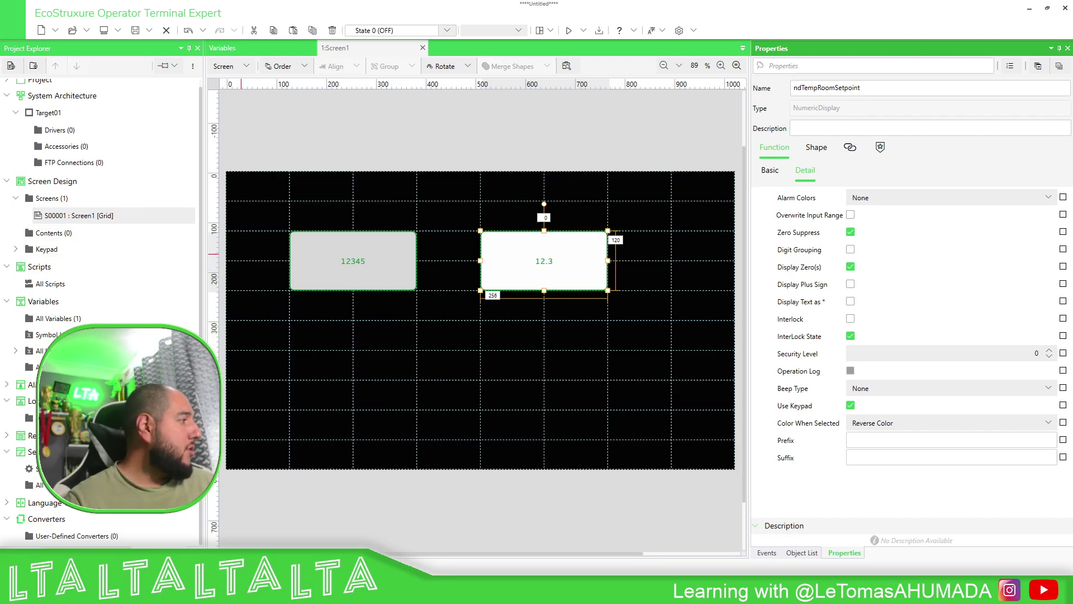
pyautogui.click(90, 549)
pyautogui.click(140, 549)
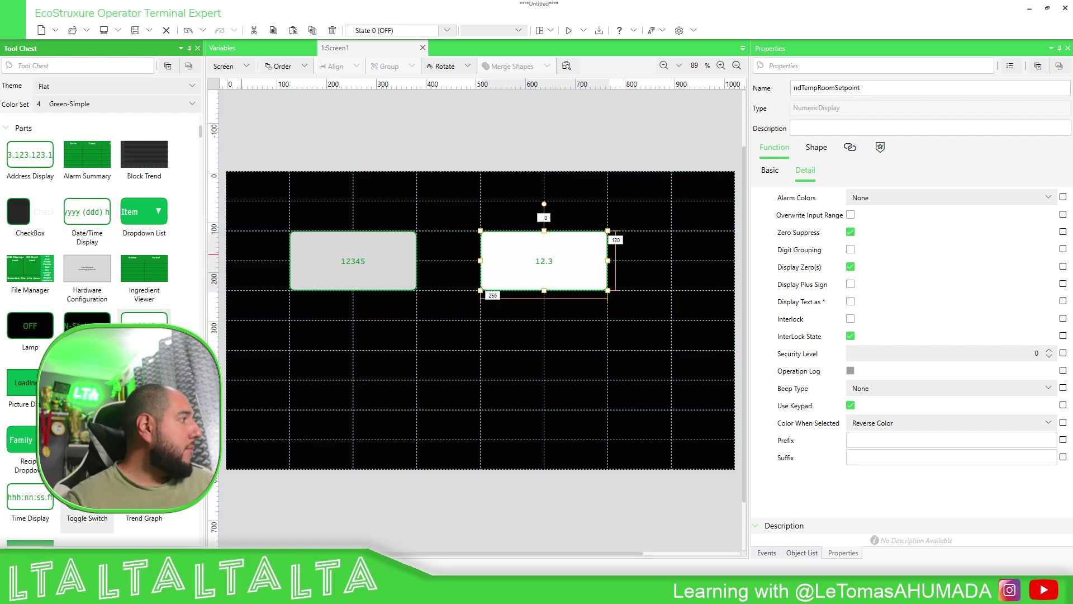
pyautogui.click(550, 334)
pyautogui.click(550, 333)
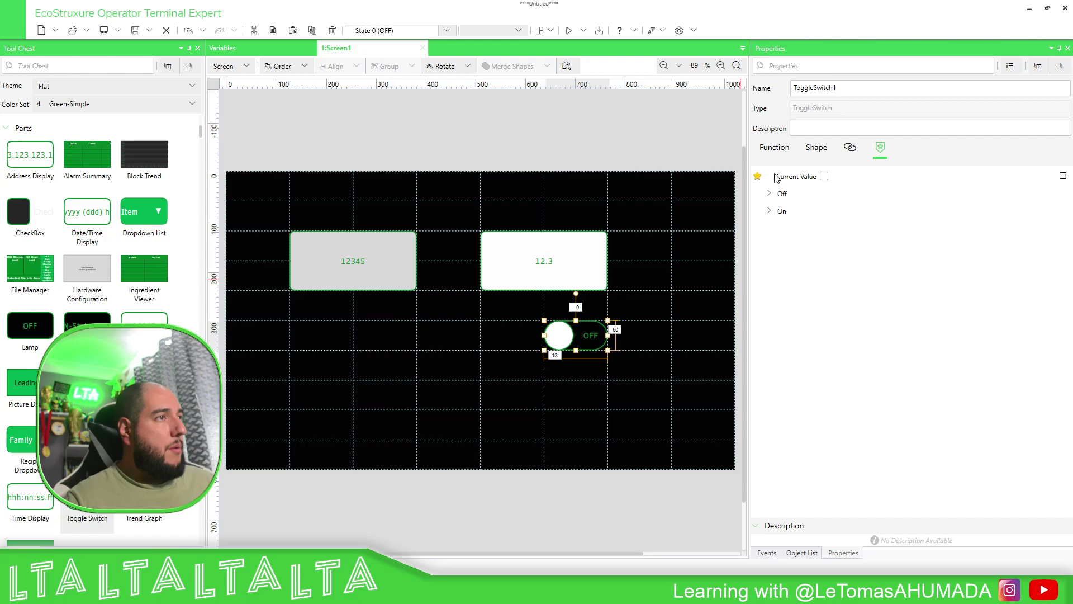
pyautogui.click(825, 177)
pyautogui.click(1063, 176)
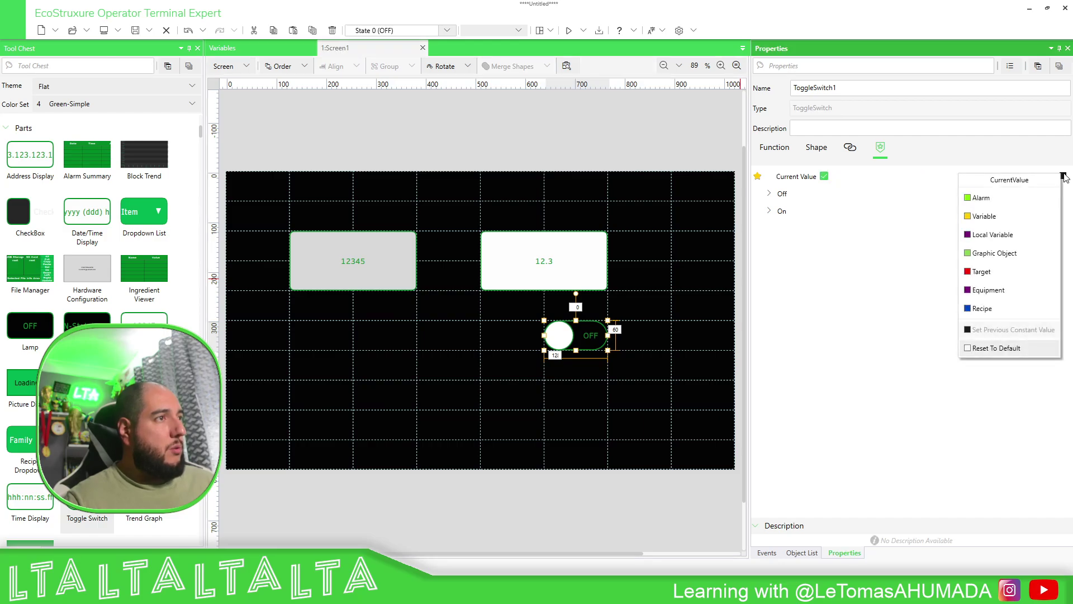
# - Pick ndTempRoomSetpoint as the source object in the Graphical Object Property Selector
pyautogui.click(995, 254)
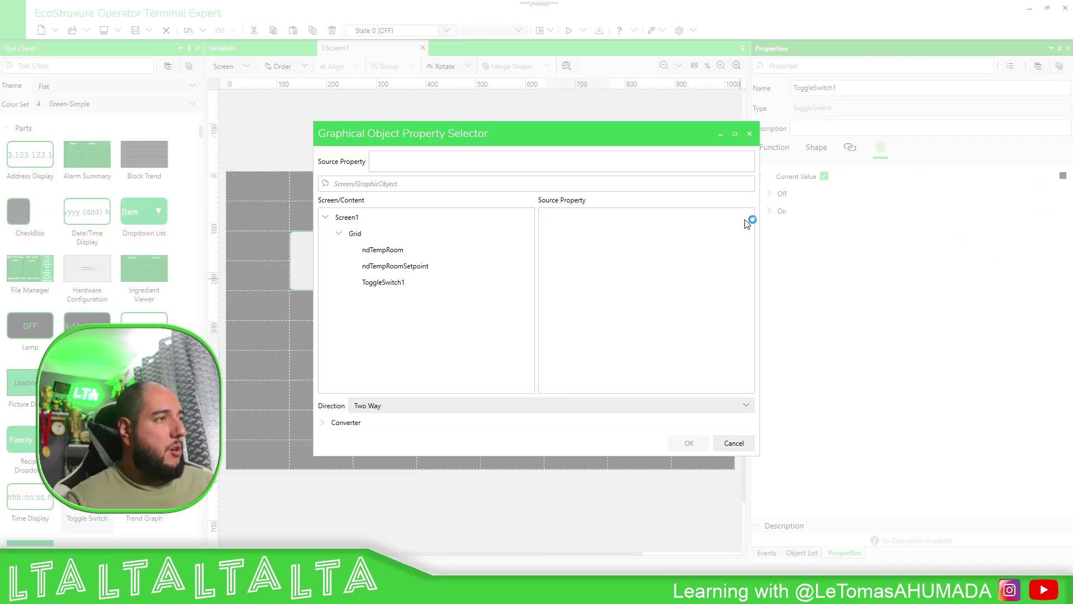
pyautogui.click(395, 266)
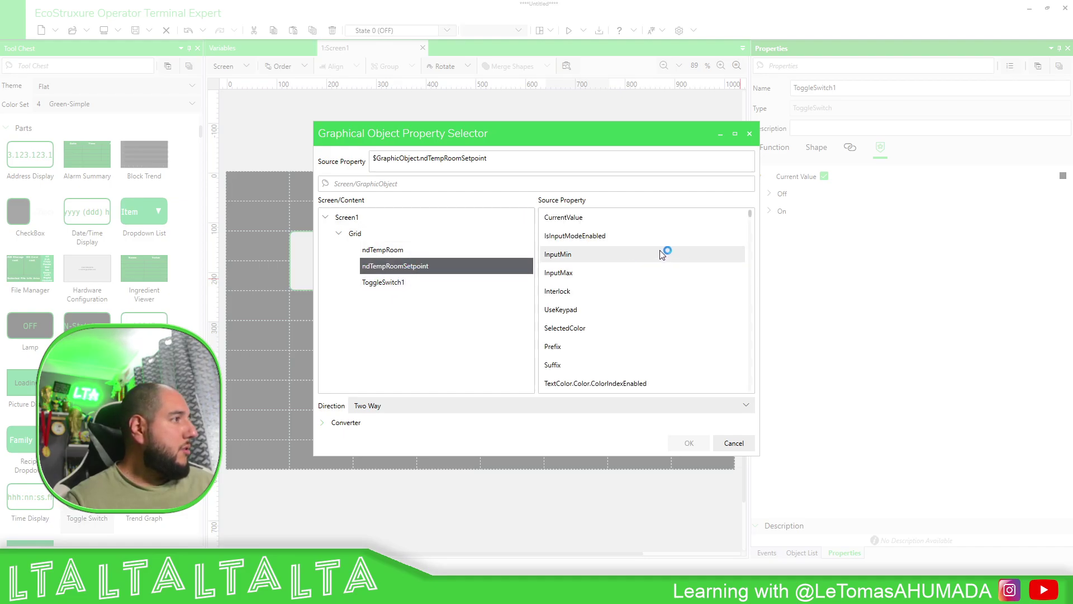
pyautogui.scroll(-4, 618, 286)
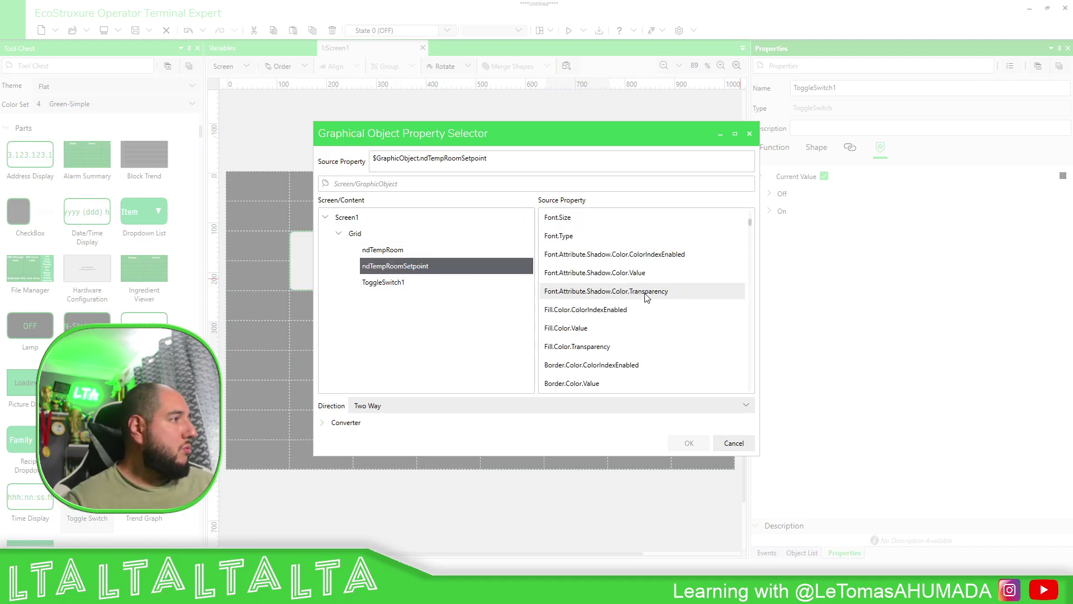
pyautogui.scroll(-8, 648, 296)
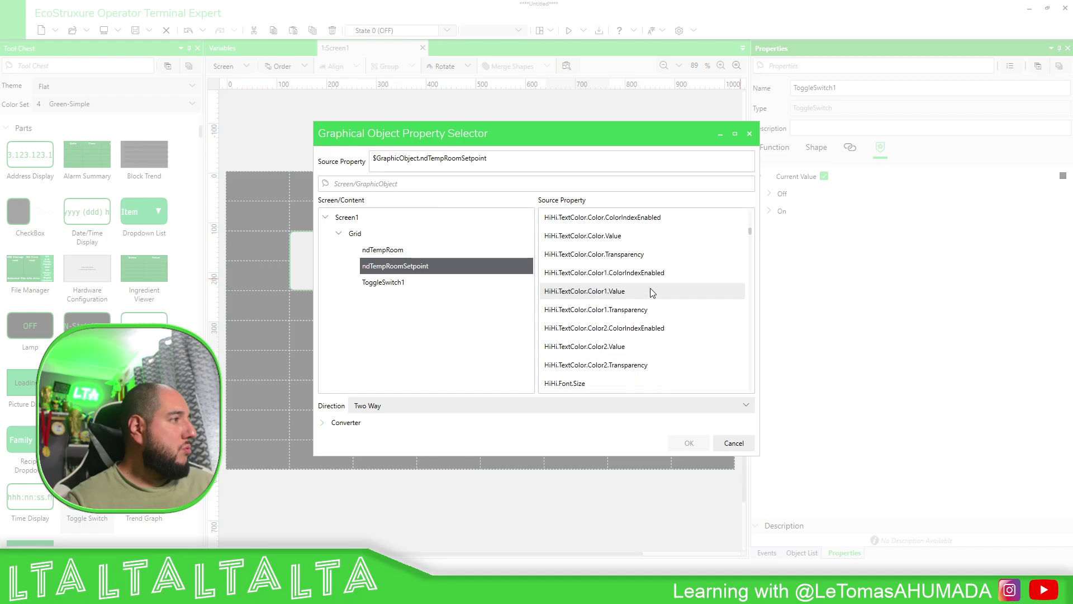
pyautogui.scroll(-10, 650, 297)
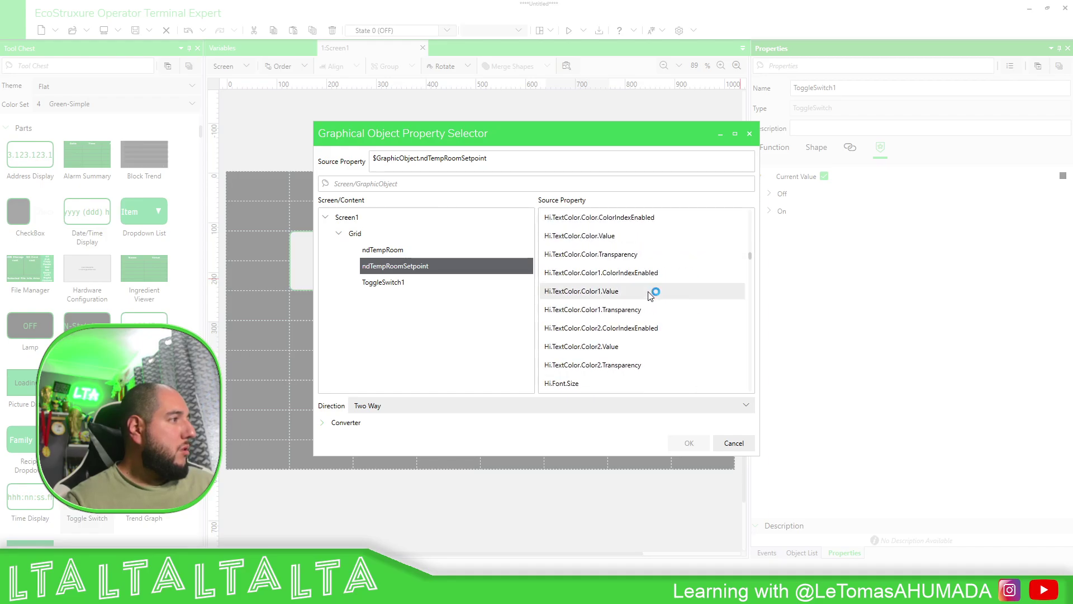
pyautogui.scroll(-9, 651, 297)
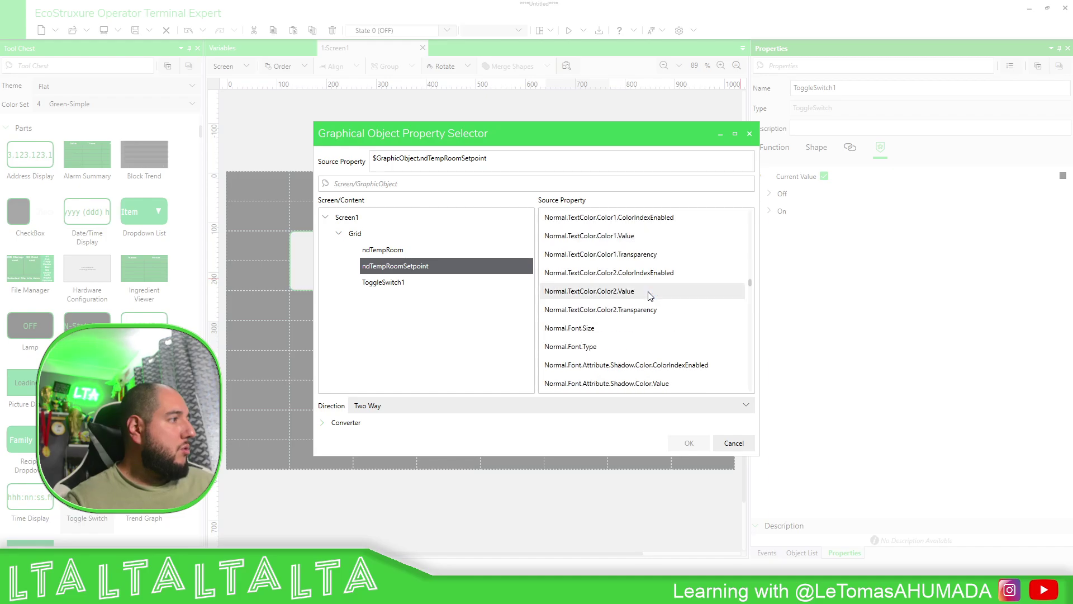
pyautogui.scroll(-7, 654, 297)
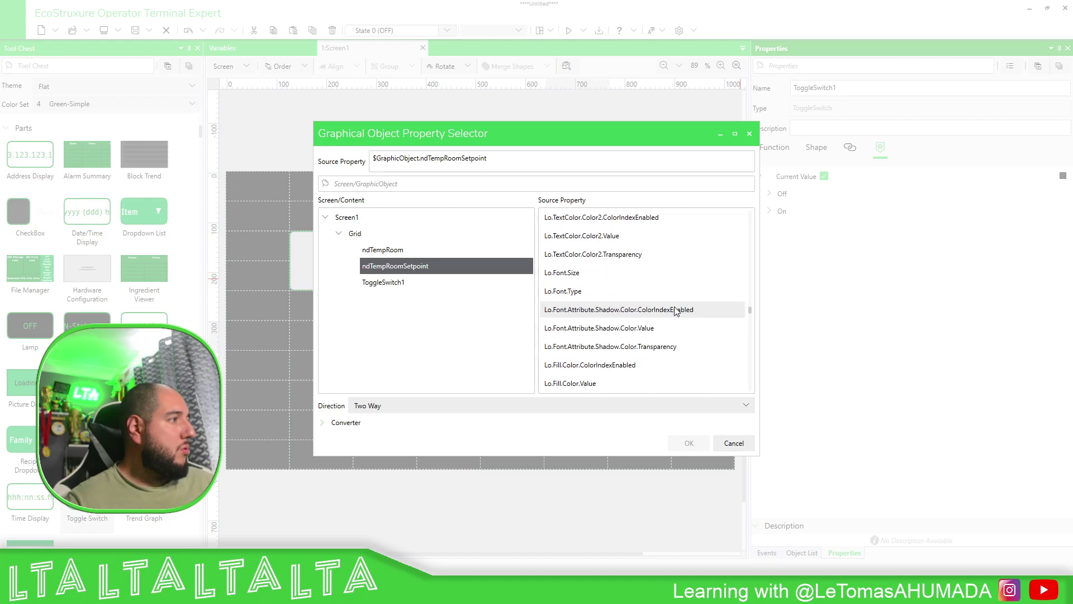
pyautogui.scroll(-9, 677, 311)
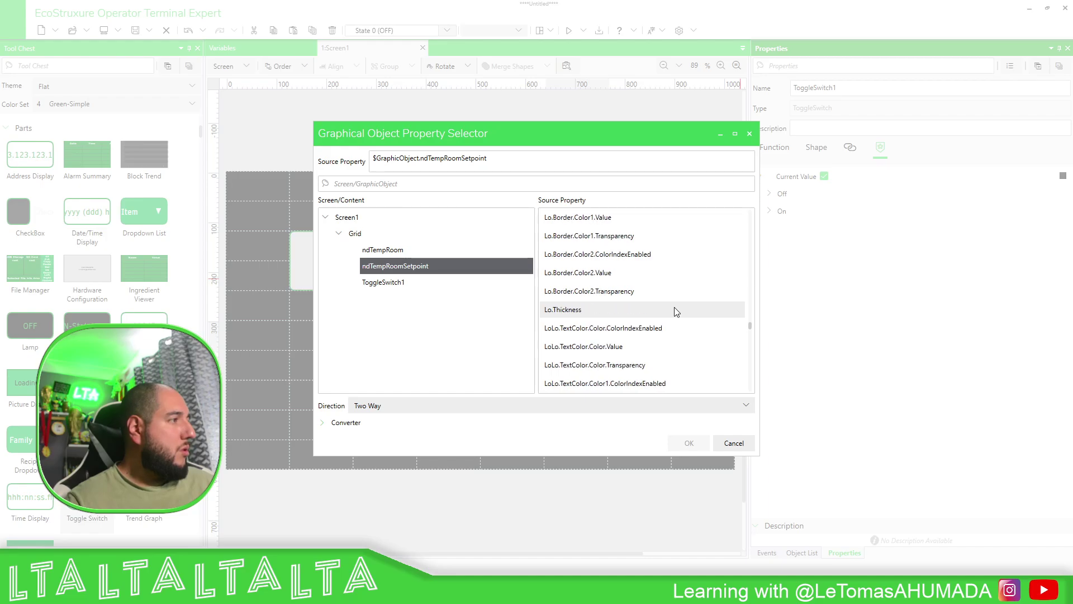
pyautogui.scroll(-9, 677, 312)
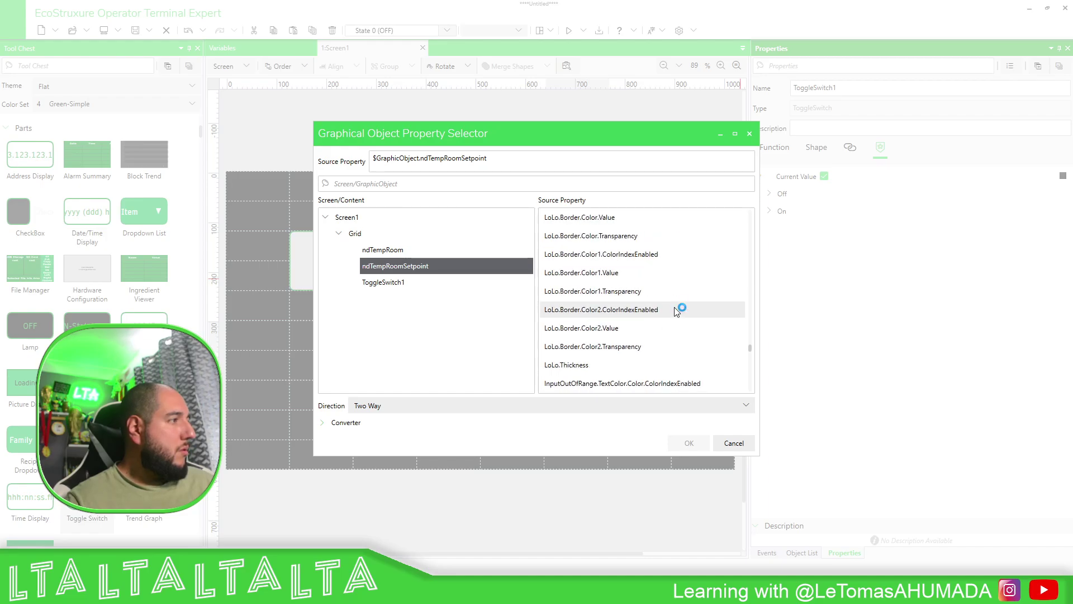
pyautogui.scroll(-8, 693, 316)
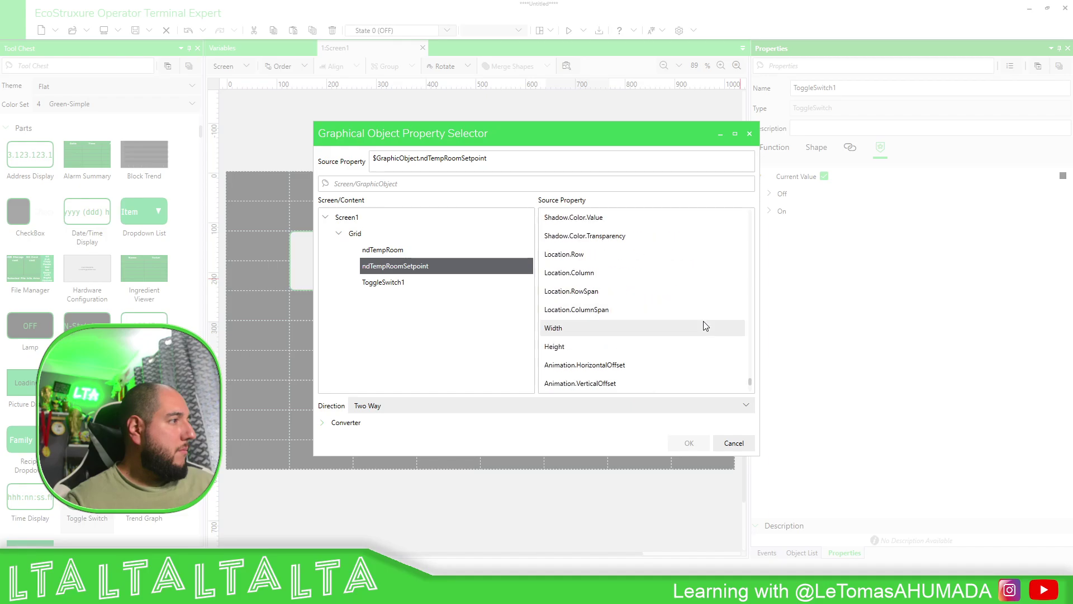
pyautogui.scroll(-2, 716, 319)
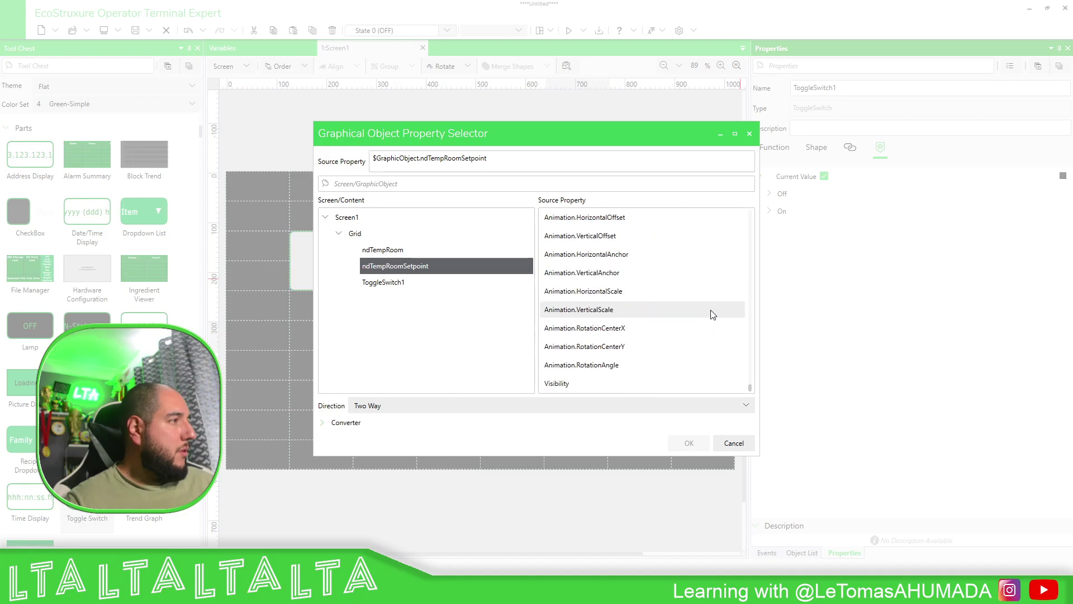
pyautogui.scroll(2, 749, 387)
pyautogui.moveTo(749, 387); pyautogui.dragTo(760, 234)
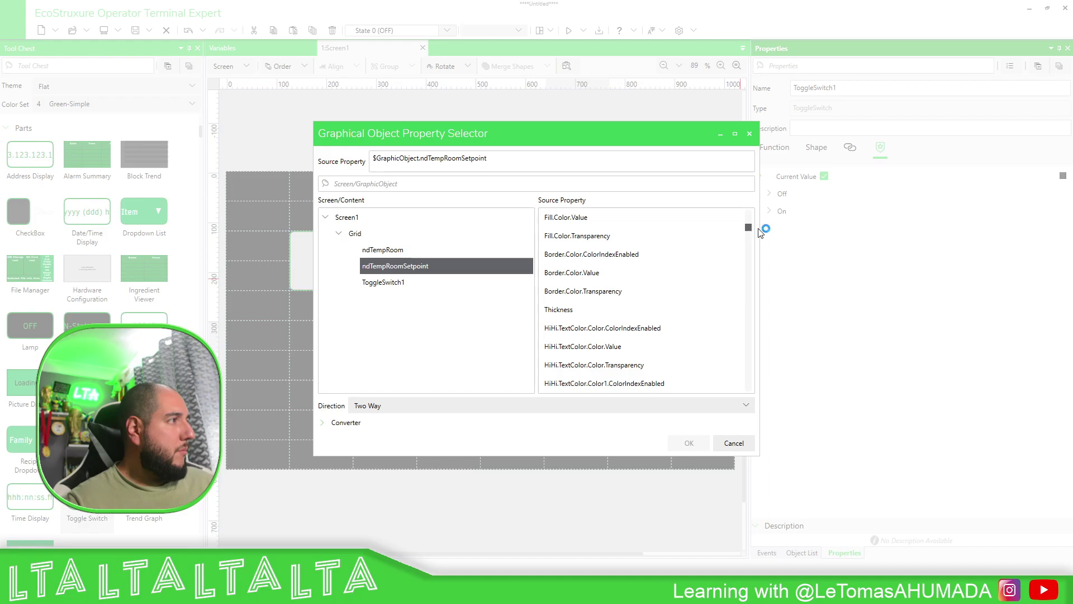
pyautogui.scroll(10, 723, 237)
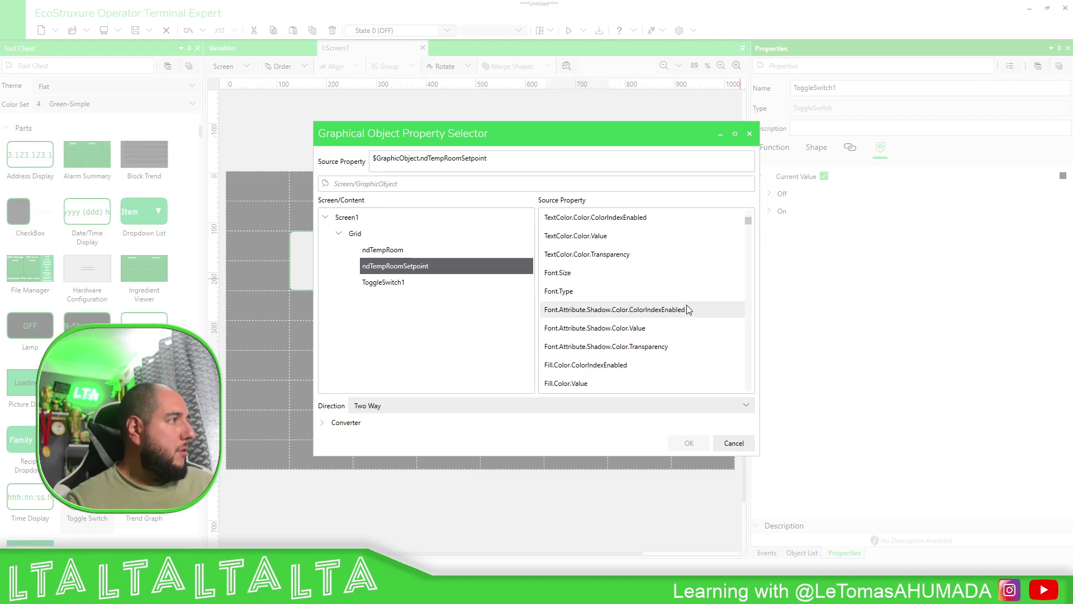
# - Choose Interlock as the source property, confirm the binding, and deselect the switch
pyautogui.click(576, 235)
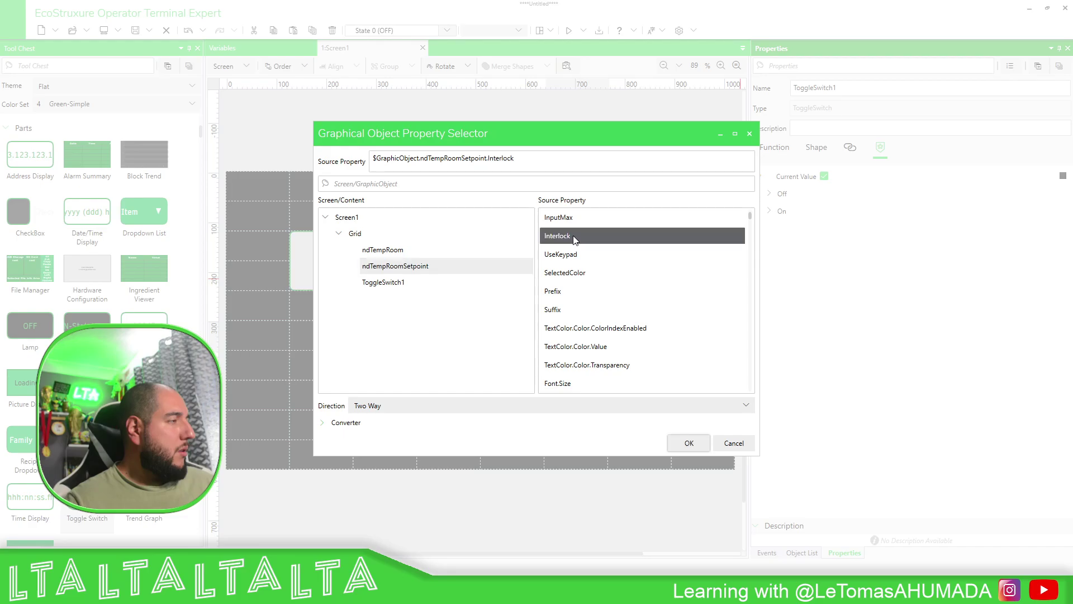
pyautogui.click(689, 442)
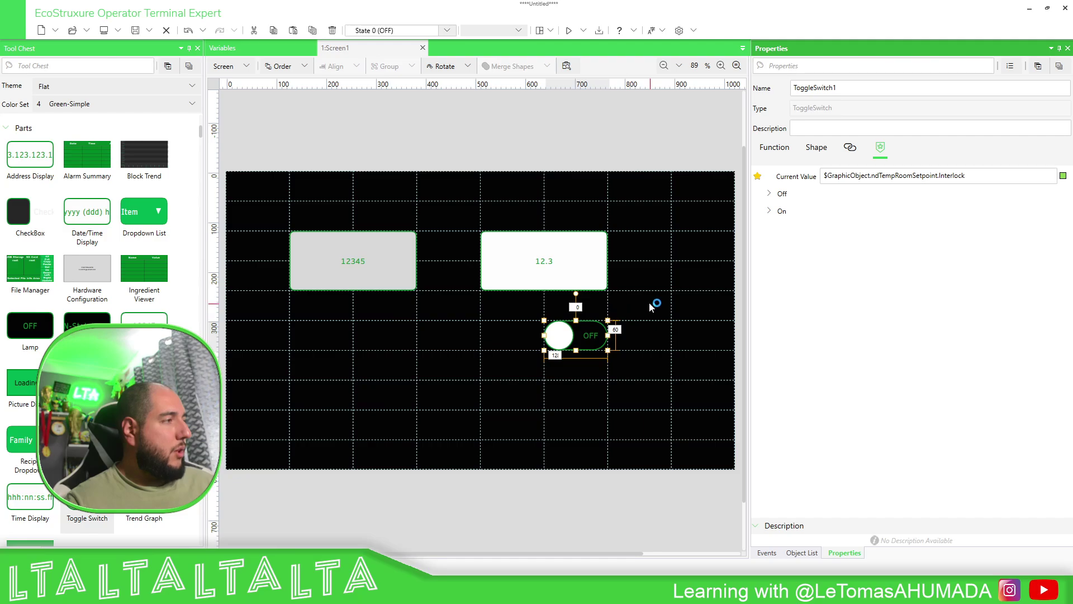
pyautogui.click(642, 299)
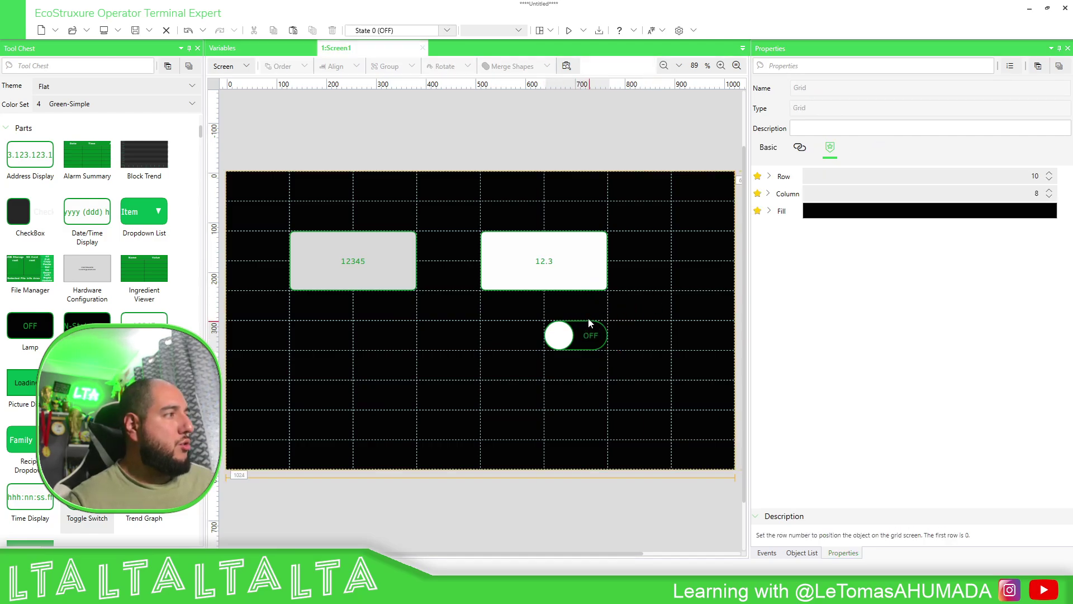
# - Re-tick Interlock on the 12.3 setpoint display and open the simulation mode dropdown
pyautogui.click(585, 278)
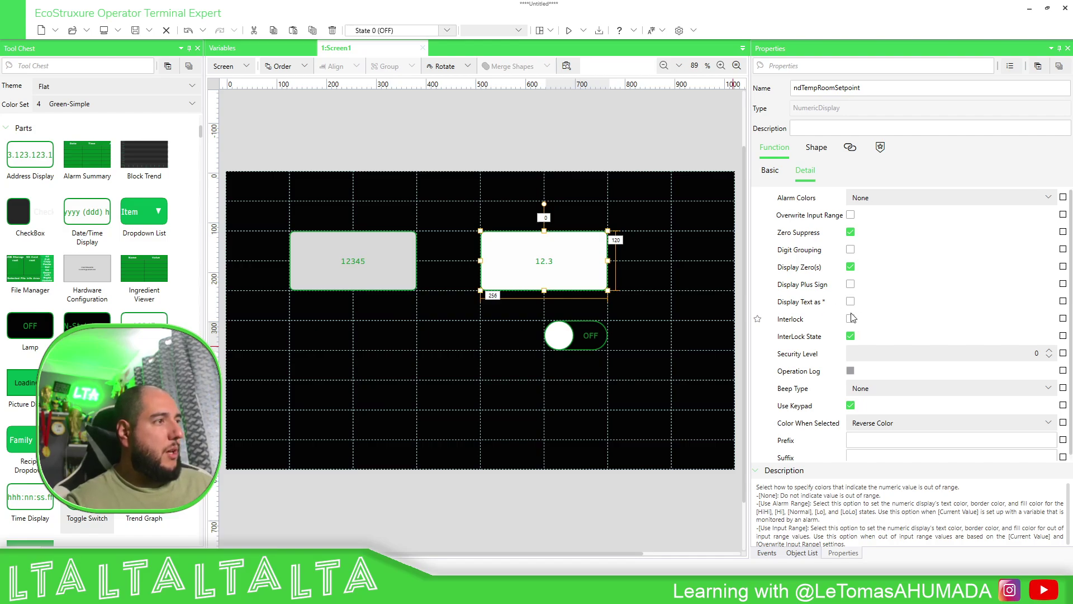
pyautogui.click(850, 318)
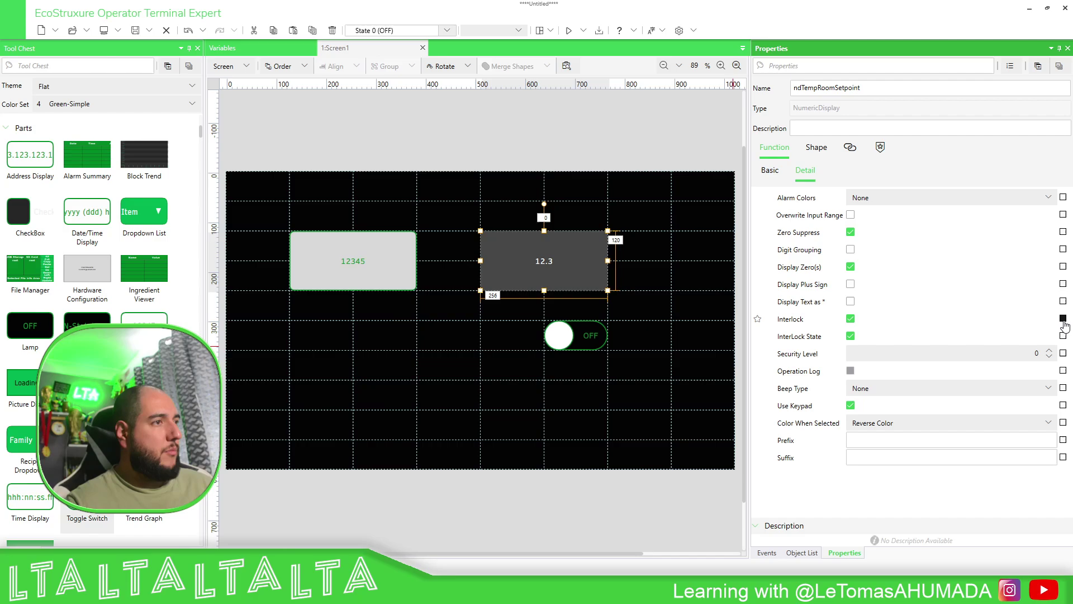
pyautogui.click(552, 183)
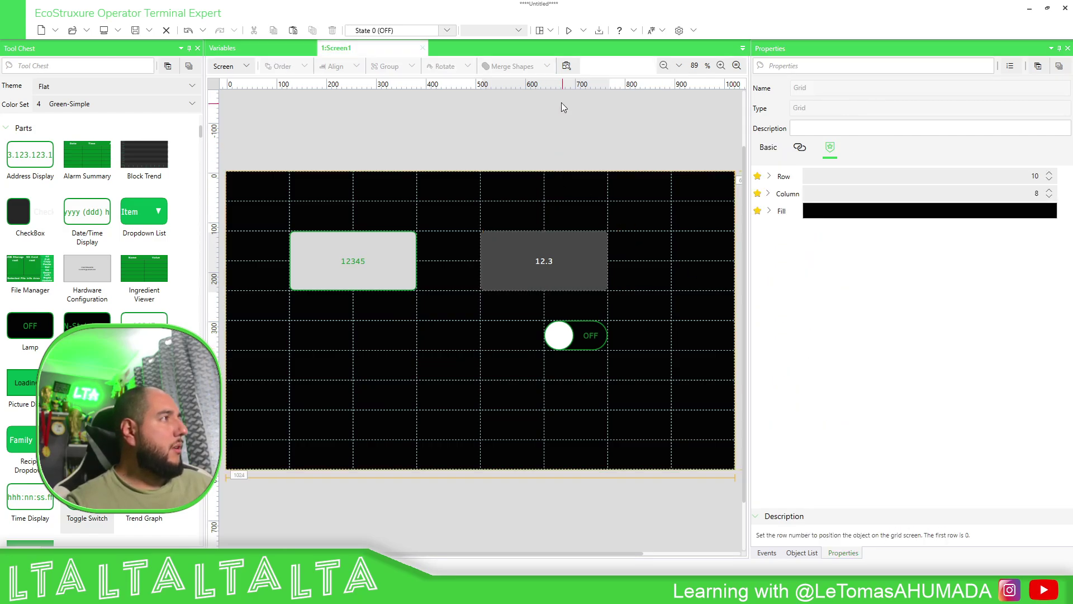
pyautogui.click(583, 32)
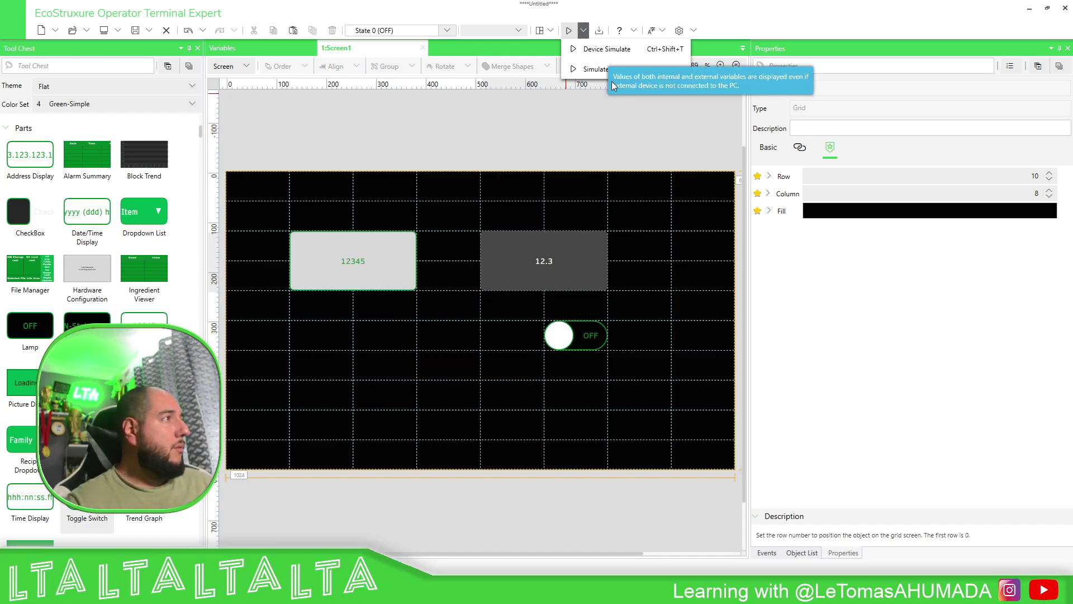
# - Start the simulation, move its window left, and switch the toggle off to release the interlock
pyautogui.click(596, 69)
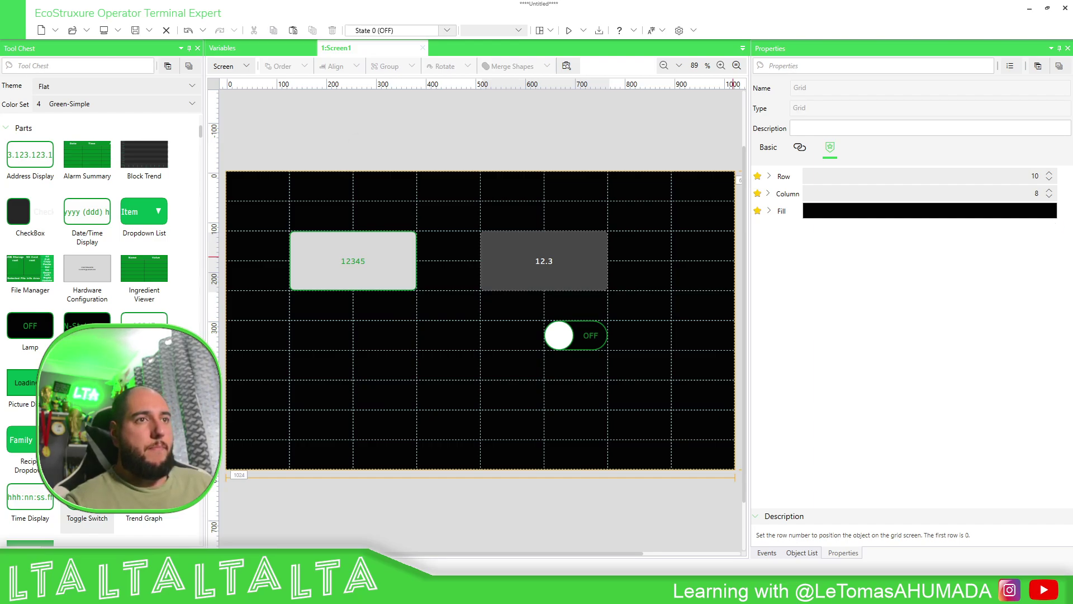
pyautogui.moveTo(1030, 215); pyautogui.dragTo(376, 100)
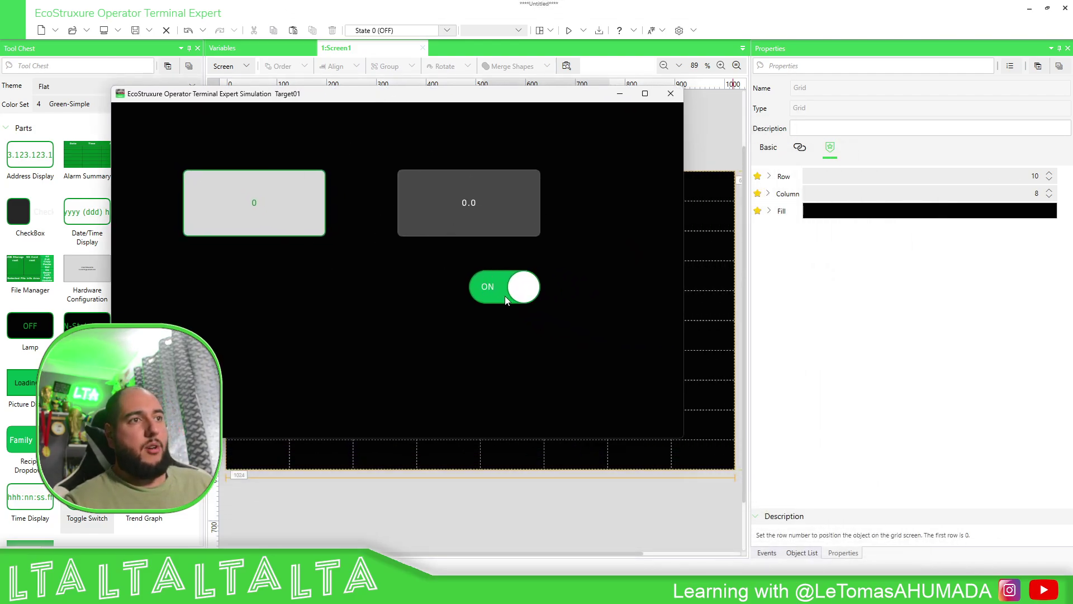
pyautogui.click(449, 198)
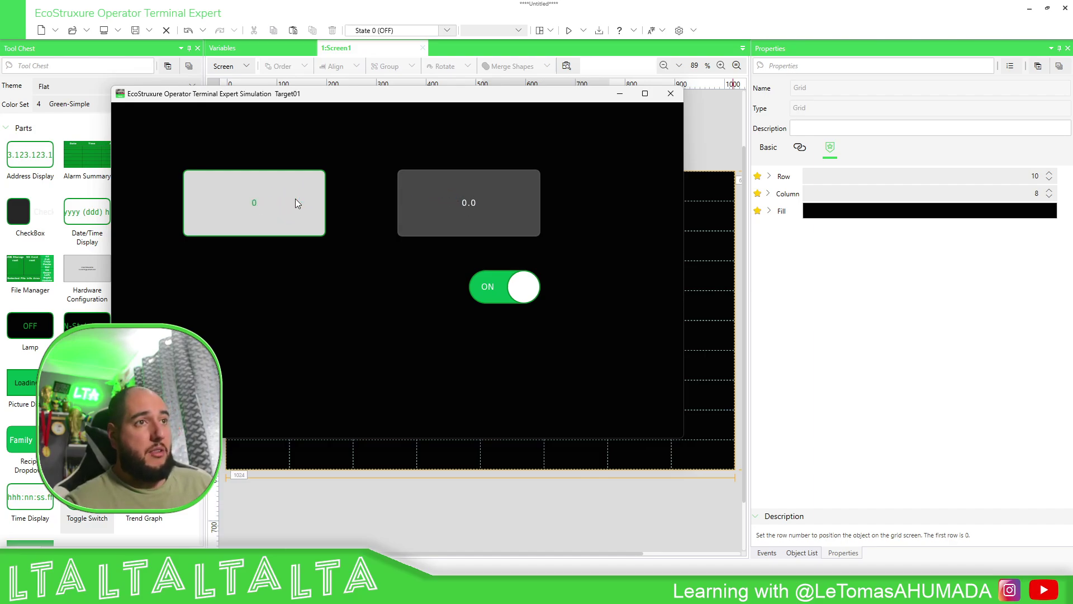
pyautogui.click(520, 289)
# - Enter 25.5 as the room setpoint on the keypad
pyautogui.click(478, 204)
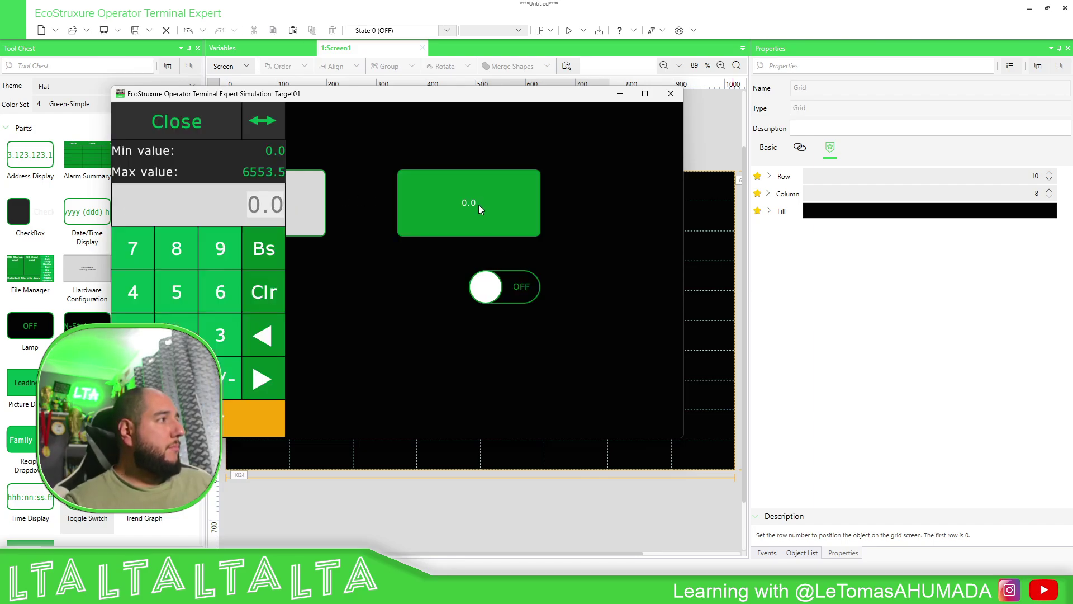
pyautogui.click(173, 301)
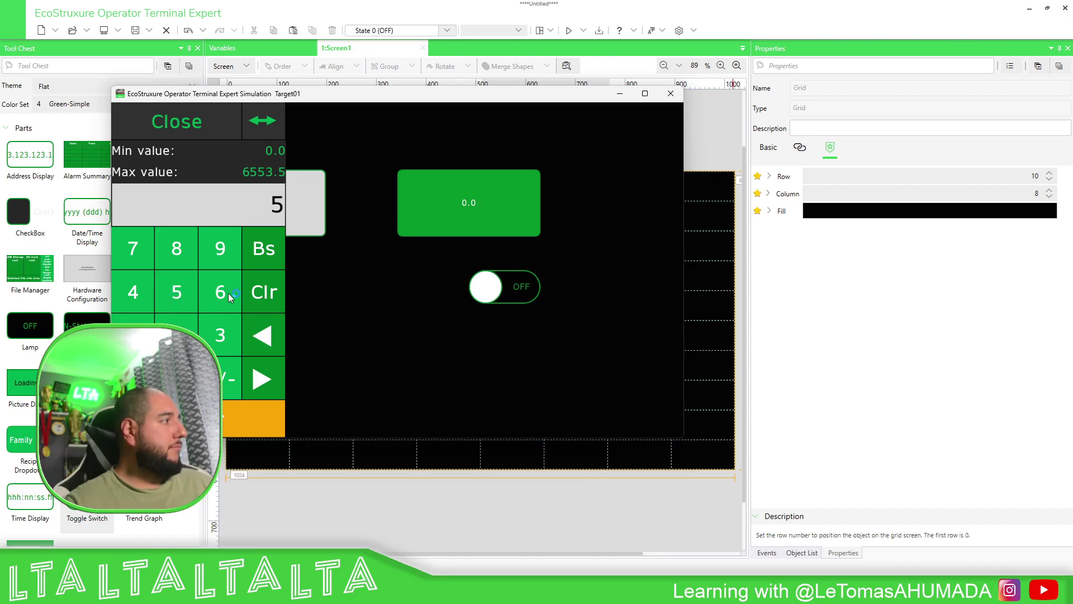
pyautogui.click(263, 334)
pyautogui.click(177, 327)
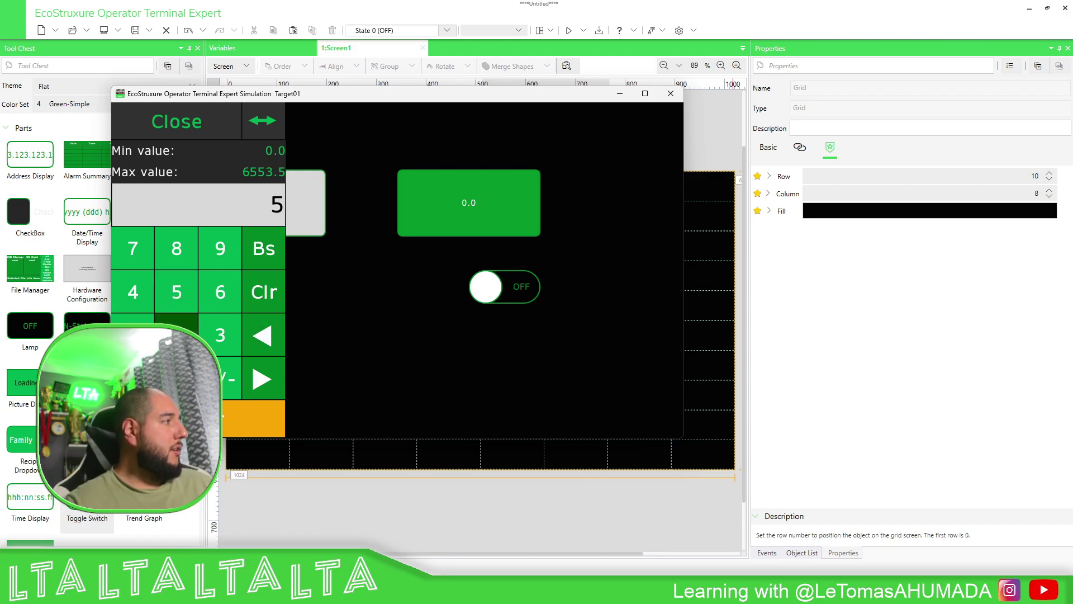
pyautogui.click(176, 379)
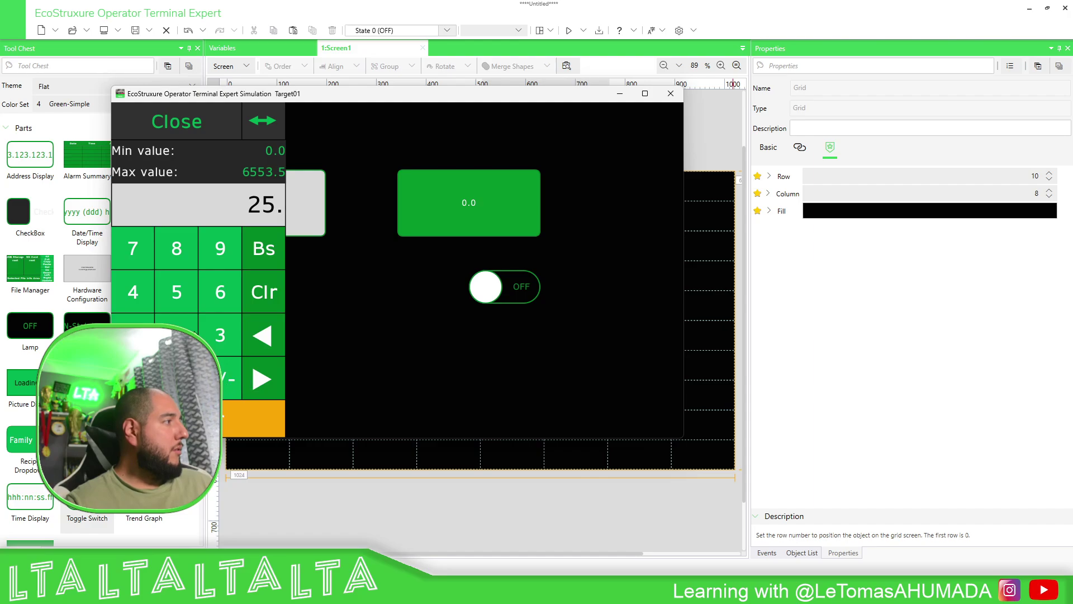
pyautogui.click(181, 289)
pyautogui.click(235, 418)
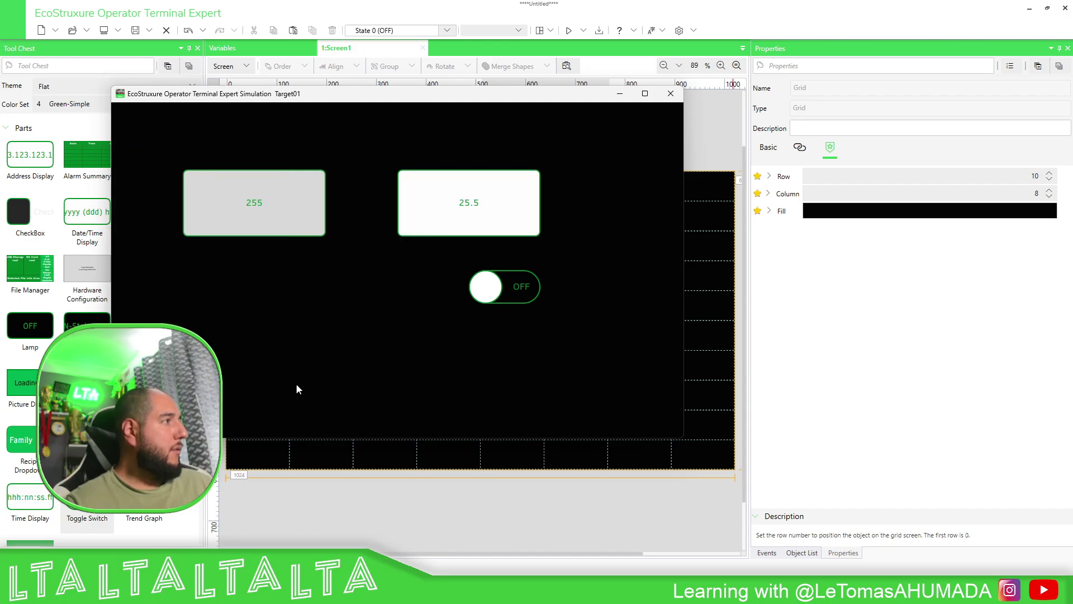
# - Turn the contactor switch on to lock the setpoint, then close the simulation
pyautogui.click(273, 202)
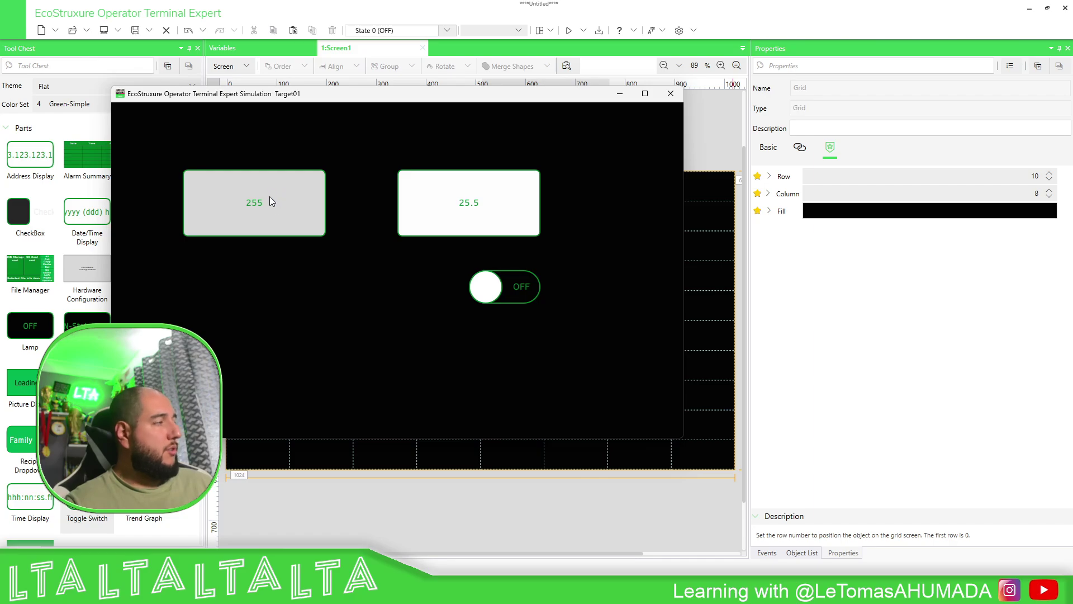
pyautogui.click(463, 189)
pyautogui.click(206, 115)
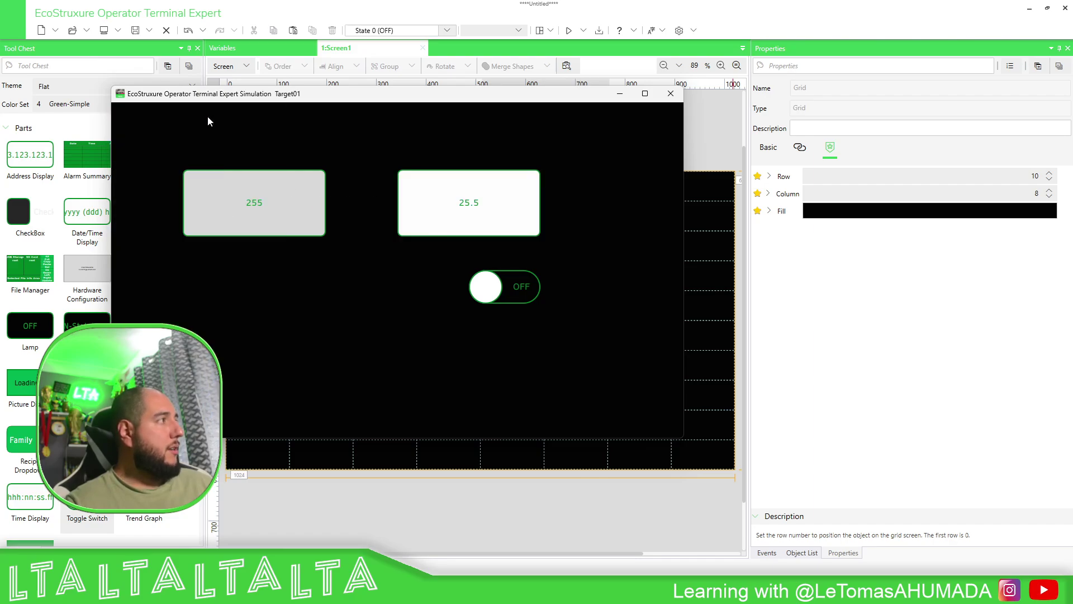
pyautogui.click(499, 288)
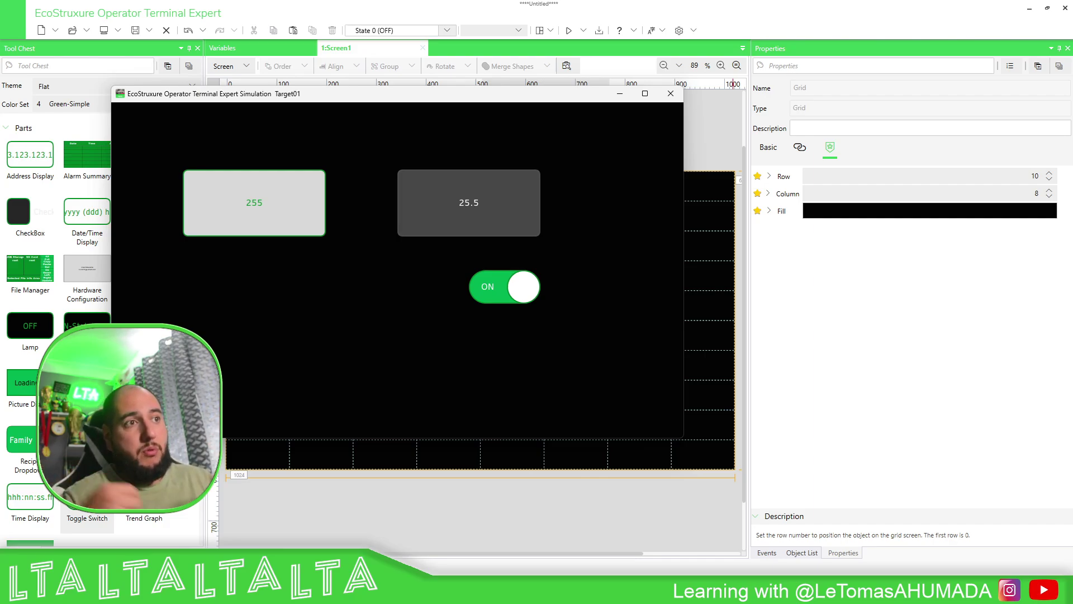
pyautogui.click(671, 94)
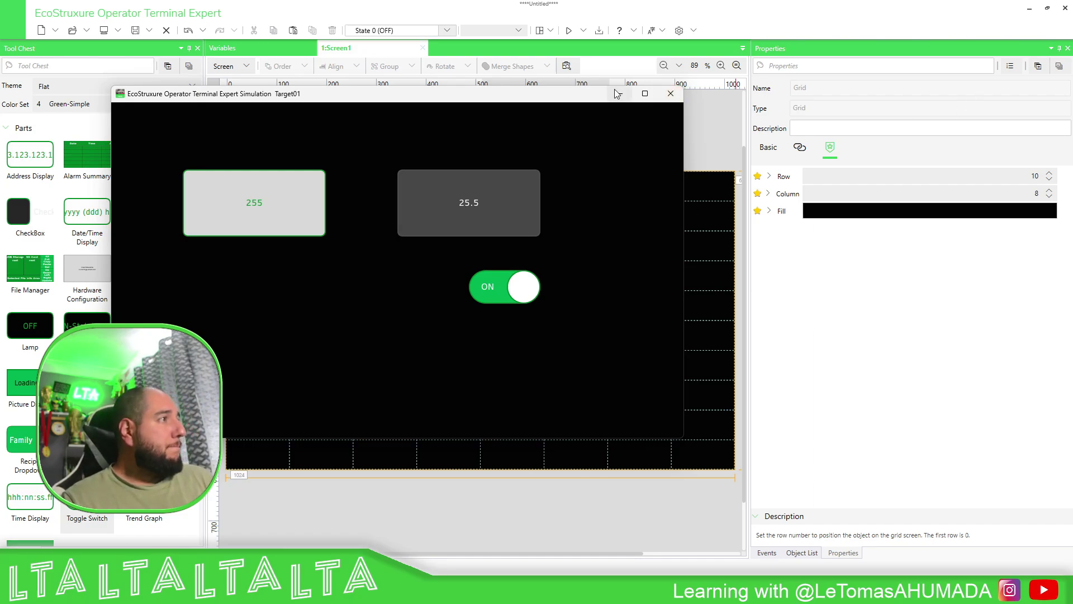
pyautogui.click(565, 280)
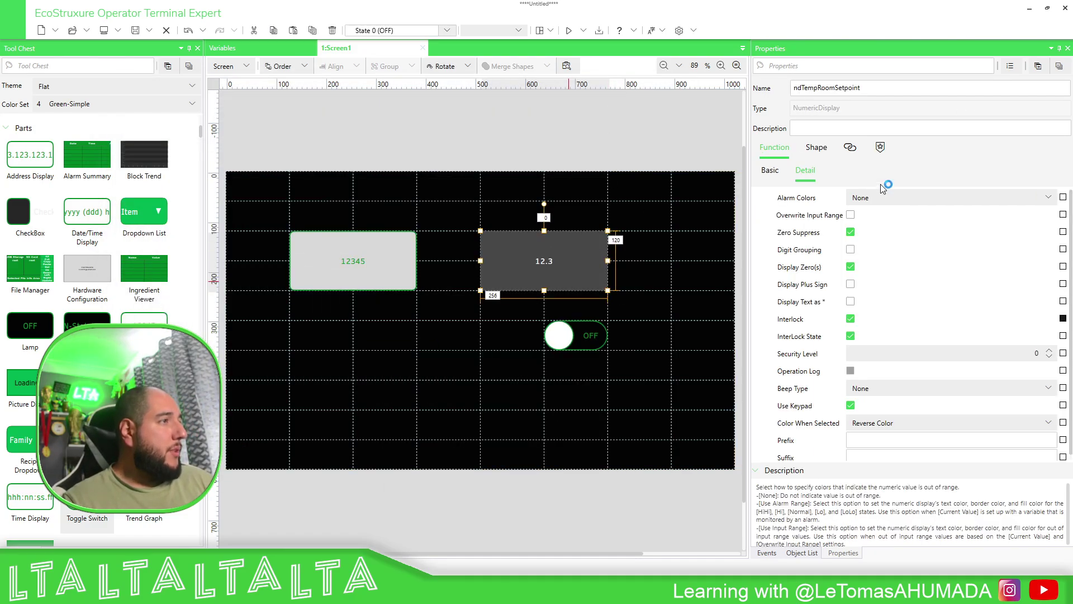
# - Toggle the setpoint's Interlock off and on, set its Security Level to 5, and open Security settings
pyautogui.click(850, 320)
pyautogui.click(850, 319)
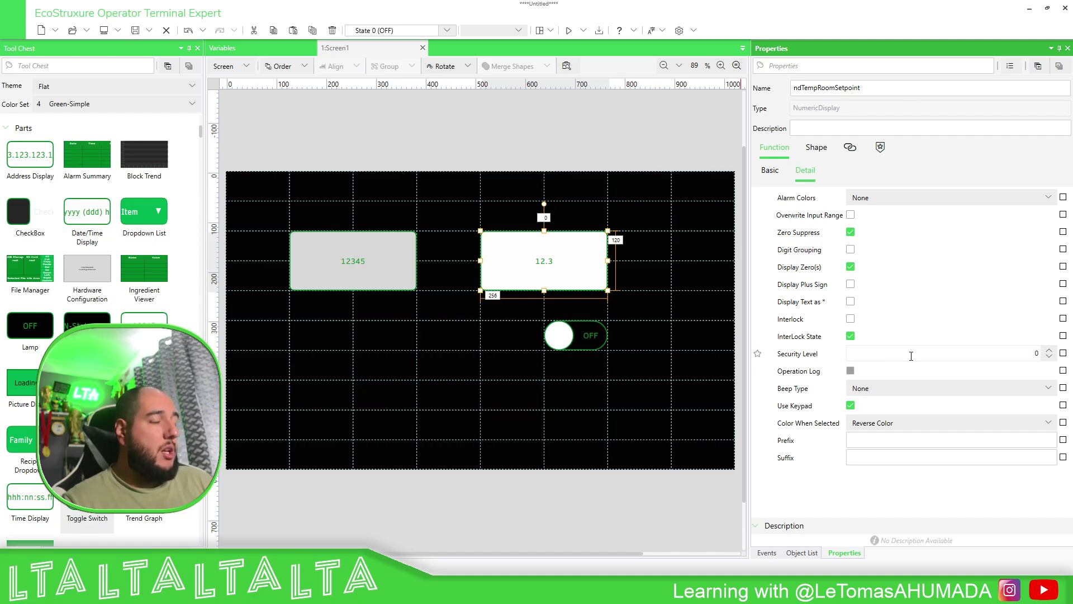
pyautogui.click(850, 318)
pyautogui.click(1026, 354)
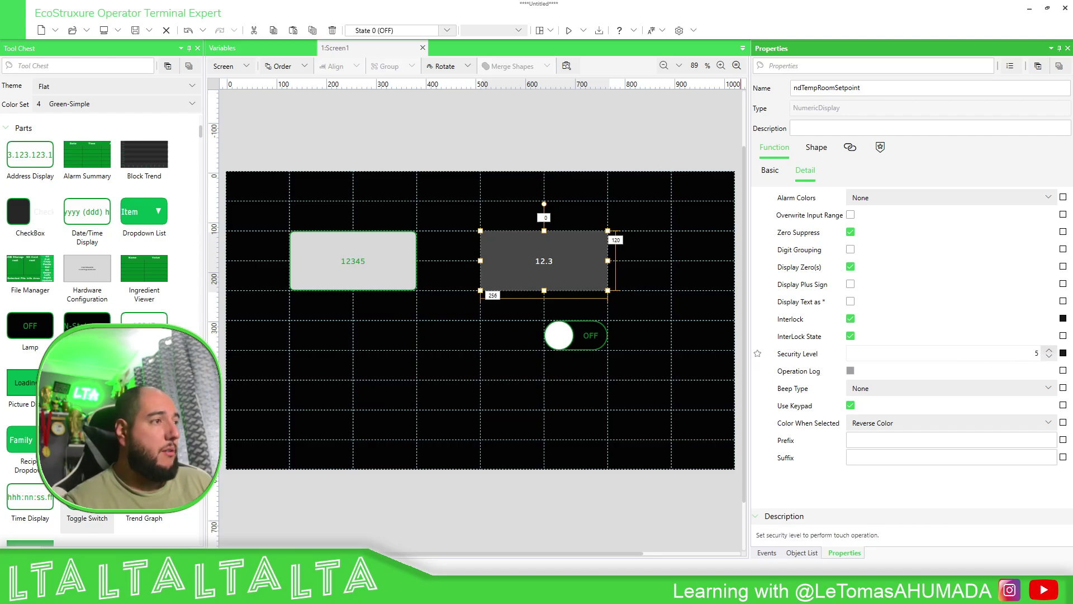
pyautogui.click(433, 354)
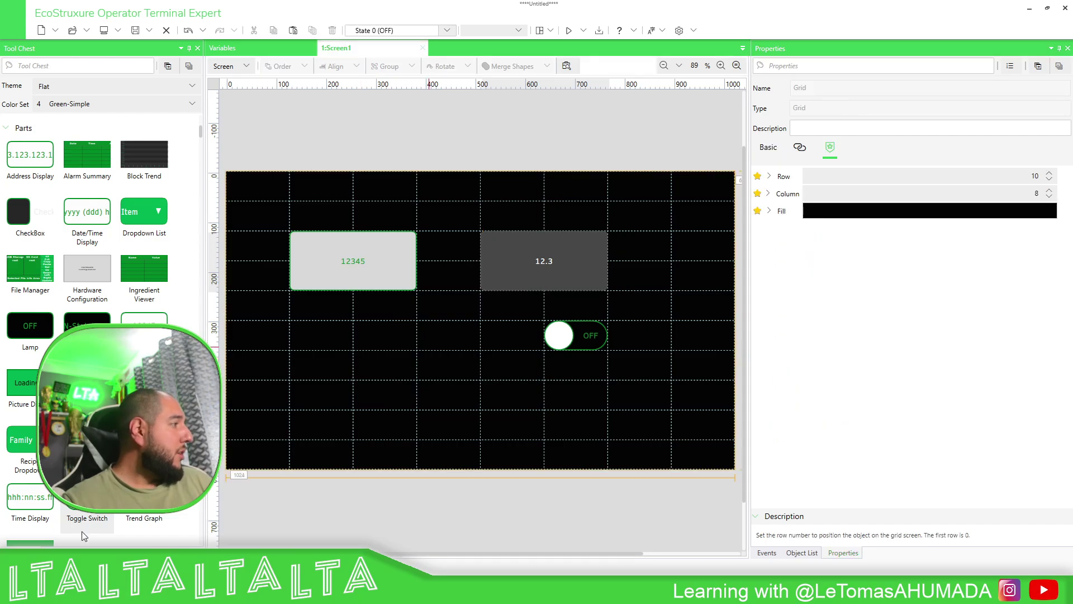
pyautogui.click(67, 552)
pyautogui.click(129, 552)
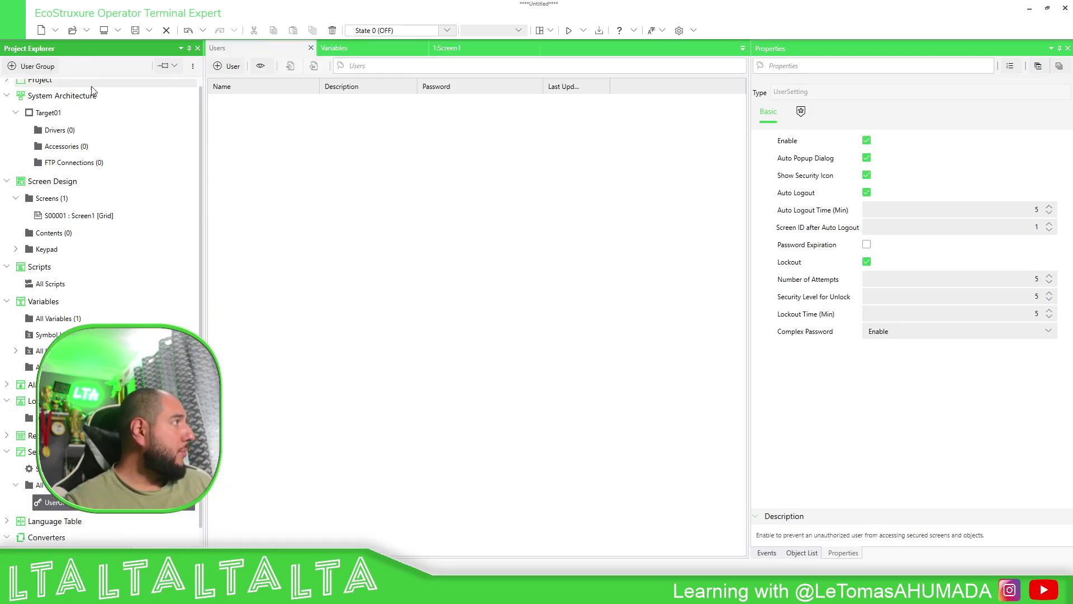
# - Add a new user and give it a new user name
pyautogui.click(227, 66)
pyautogui.click(266, 106)
pyautogui.hotkey('ctrl', 'a')
pyautogui.write('LTA')
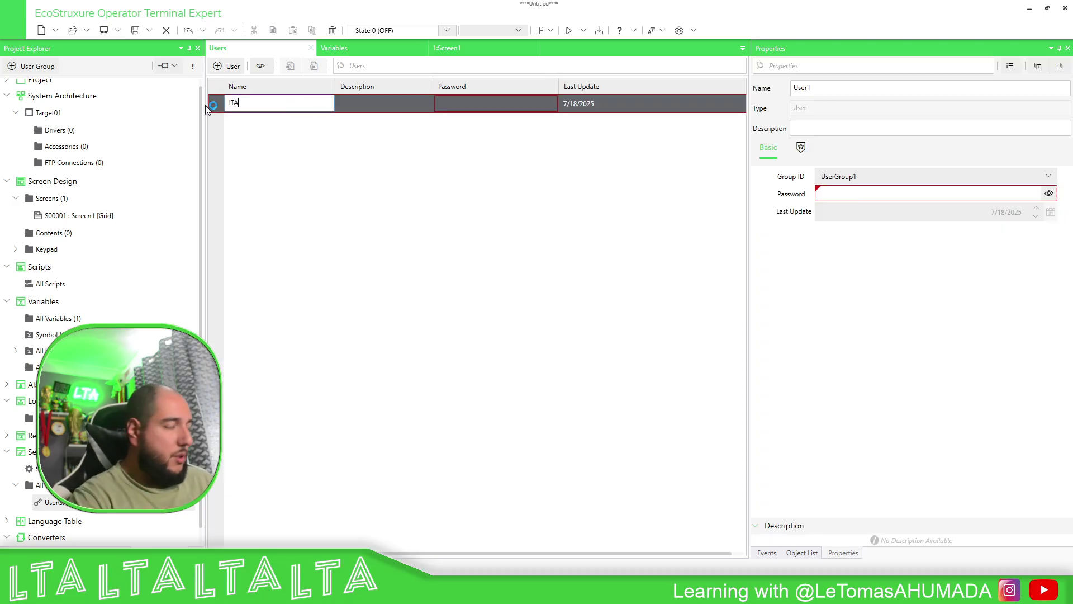
pyautogui.press('Return')
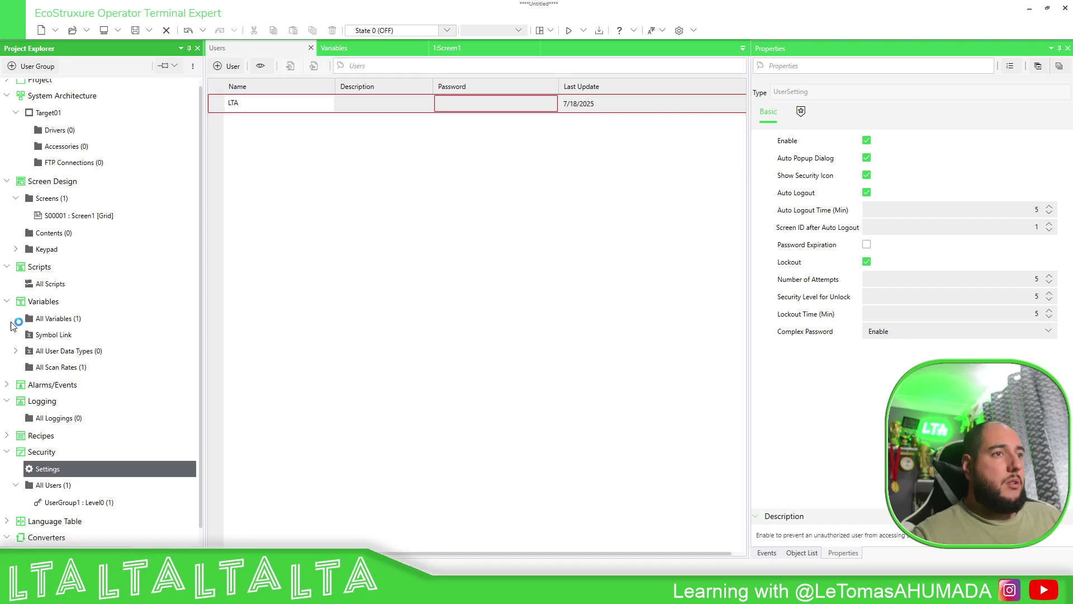
pyautogui.click(54, 484)
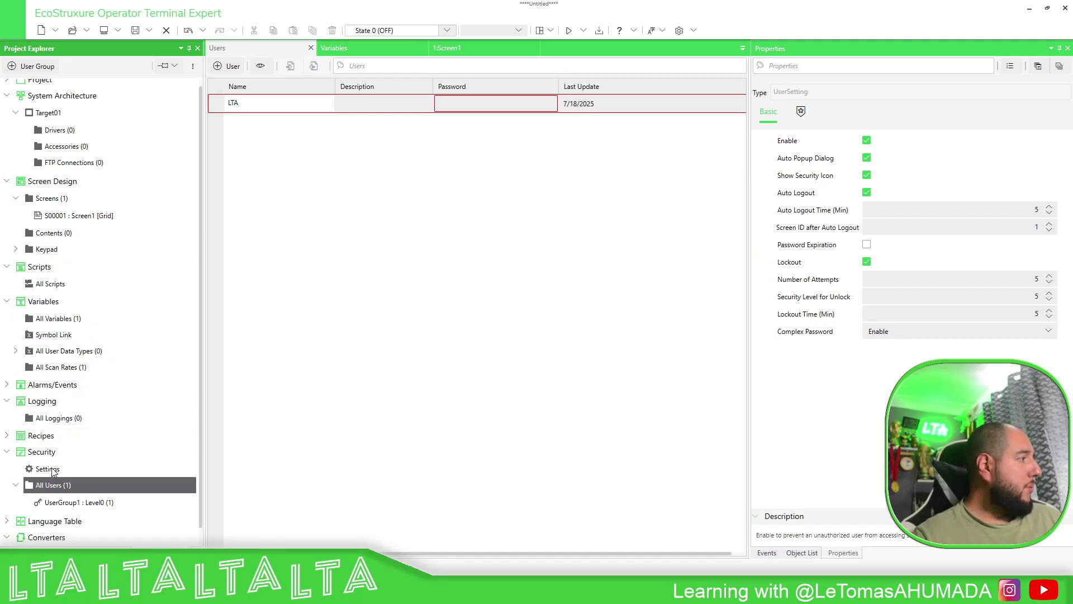
pyautogui.click(51, 468)
# - Set Complex Password to Disable and dismiss the warning
pyautogui.click(562, 107)
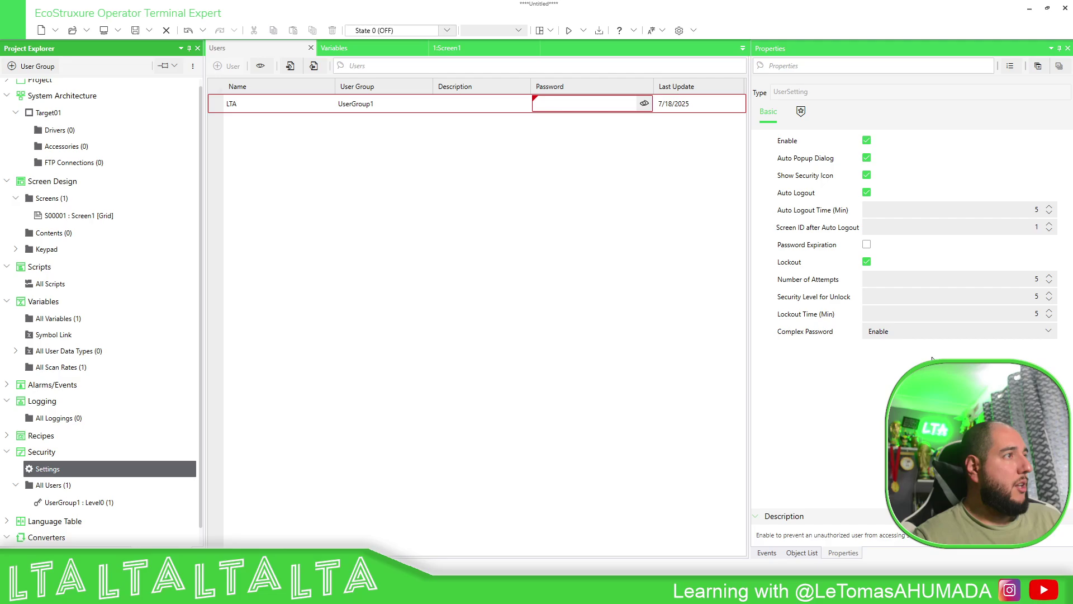
pyautogui.click(894, 330)
pyautogui.click(879, 348)
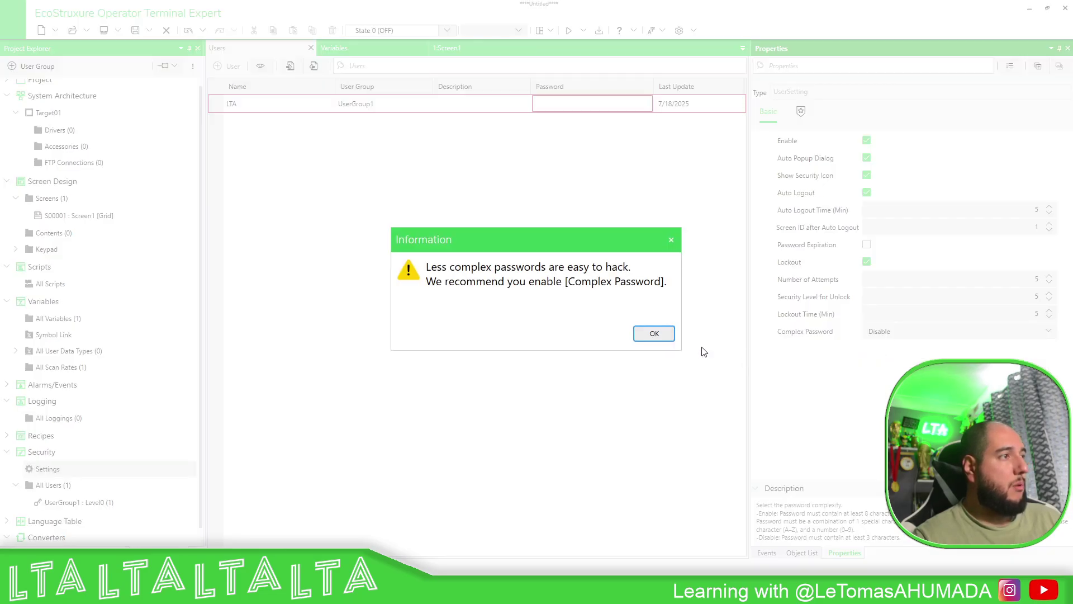
pyautogui.click(653, 333)
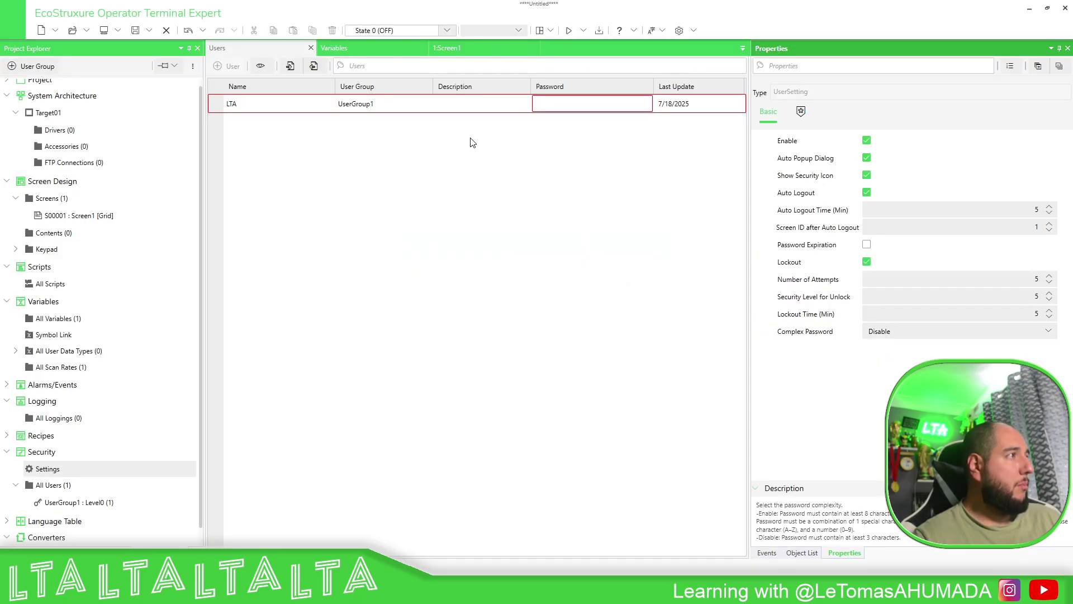
# - Give the new user a password
pyautogui.click(55, 507)
pyautogui.click(266, 104)
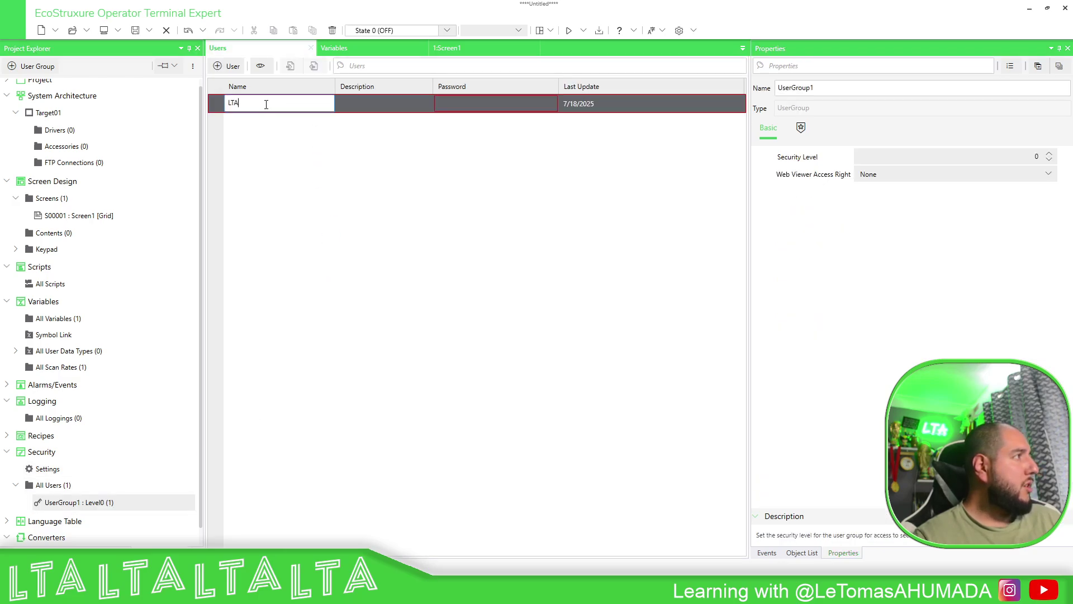
pyautogui.click(478, 104)
pyautogui.write('123')
pyautogui.press('Return')
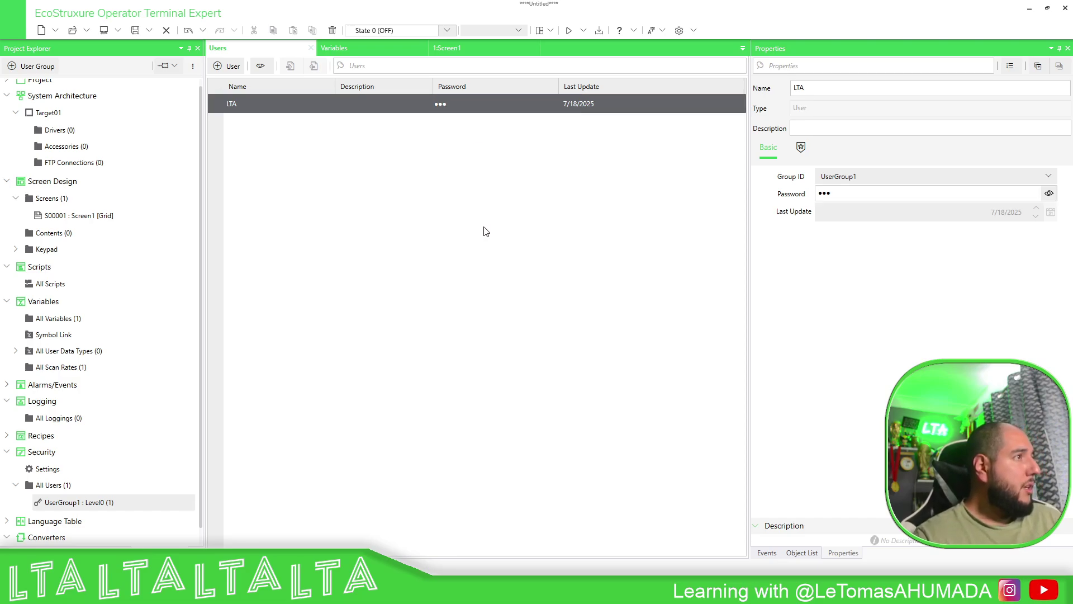
# - Raise UserGroup1 to Security Level 10, leaving web access at None
pyautogui.click(59, 487)
pyautogui.click(74, 503)
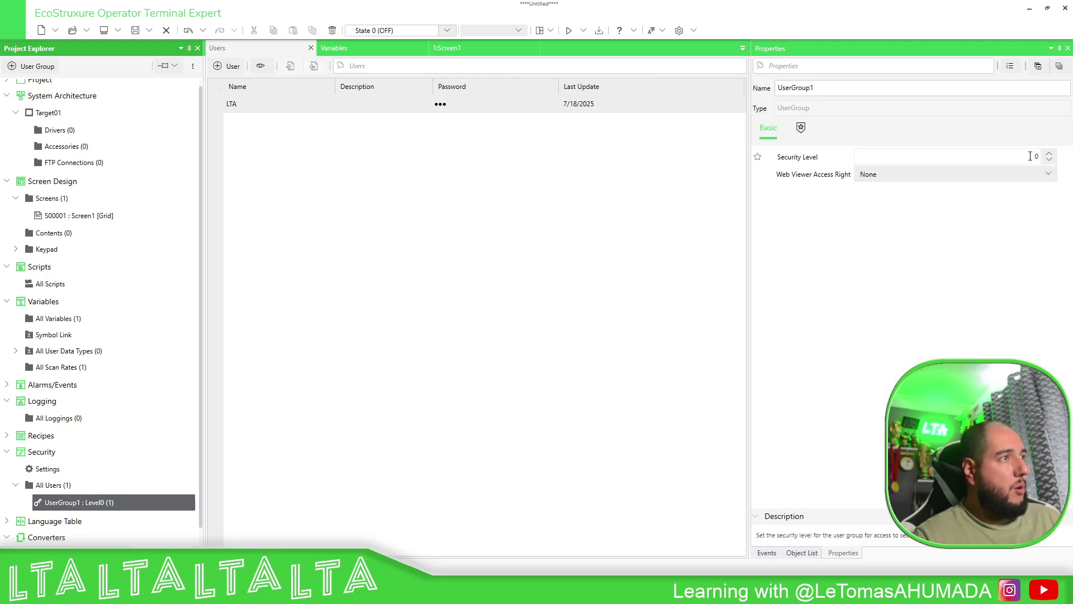
pyautogui.click(1039, 158)
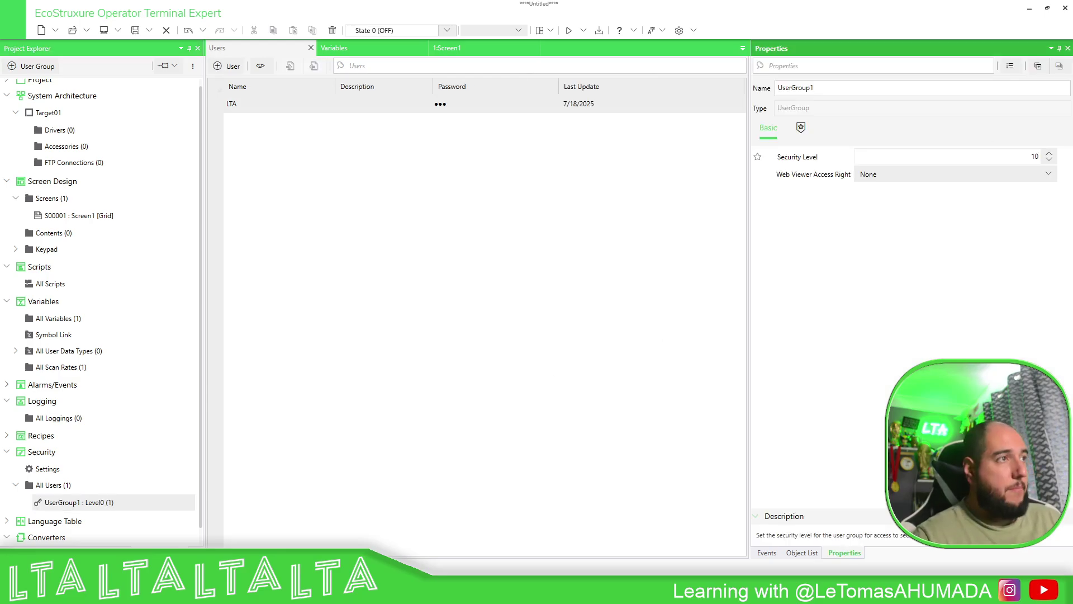
pyautogui.write('10')
pyautogui.click(867, 174)
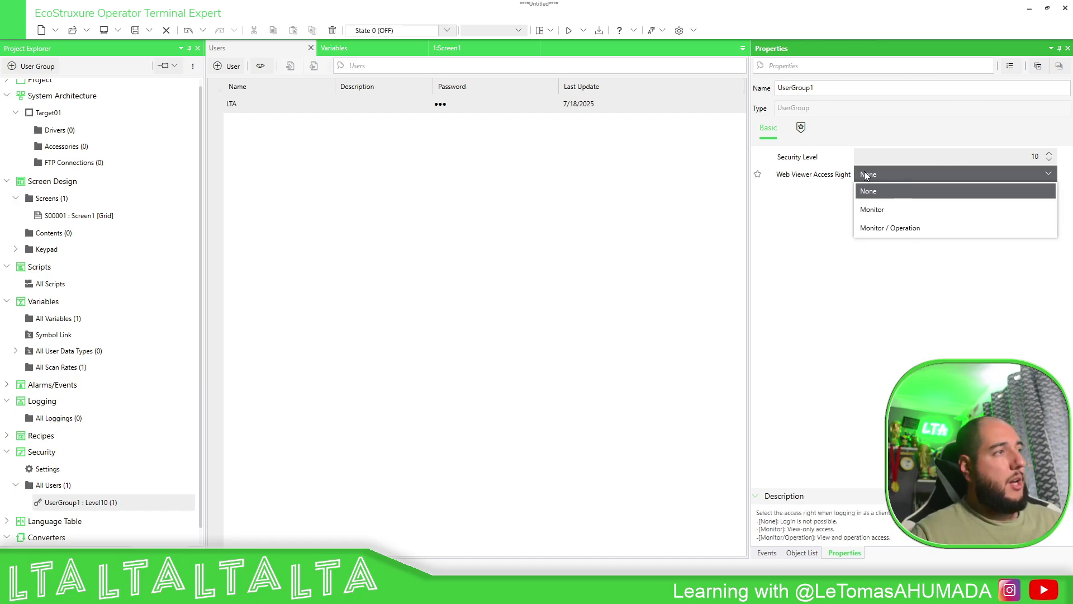
pyautogui.click(834, 245)
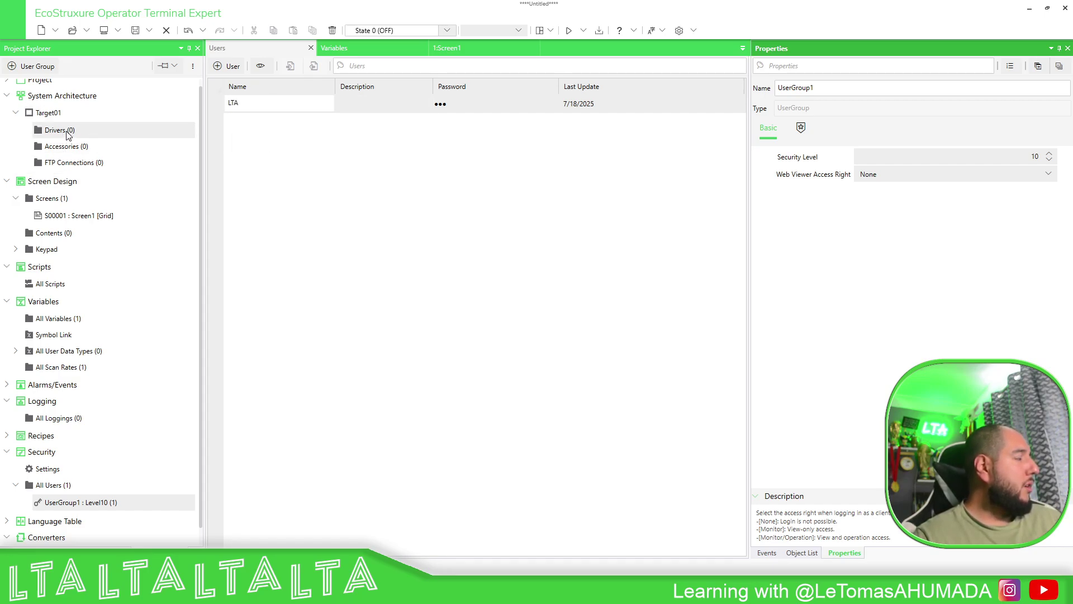
pyautogui.click(56, 473)
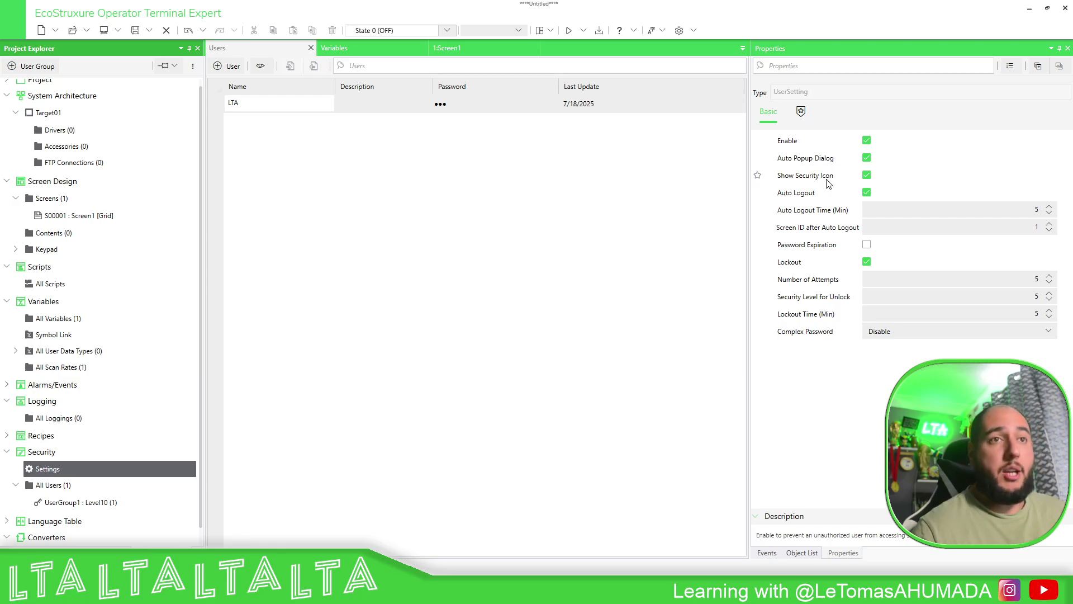
pyautogui.doubleClick(77, 222)
# - Relaunch the simulation, confirming the restart of the running one
pyautogui.click(520, 266)
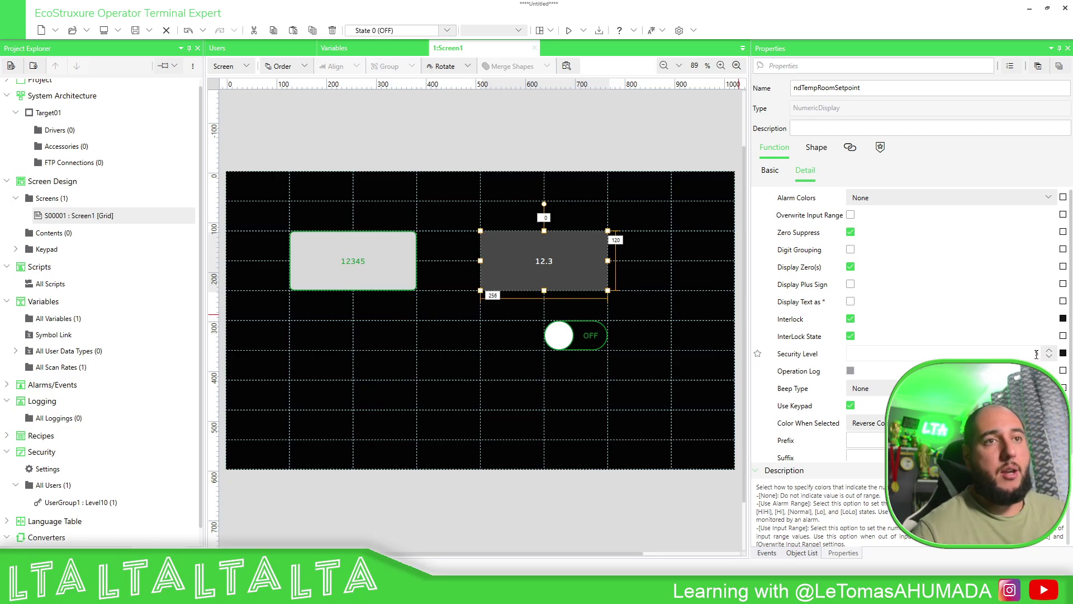
pyautogui.click(582, 30)
pyautogui.click(603, 69)
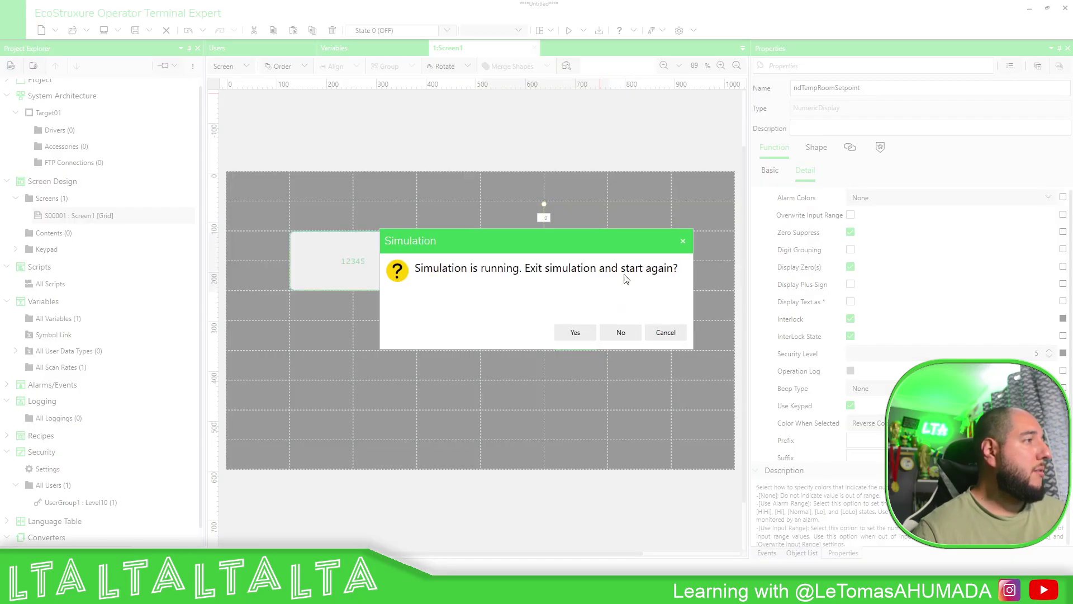
pyautogui.click(577, 331)
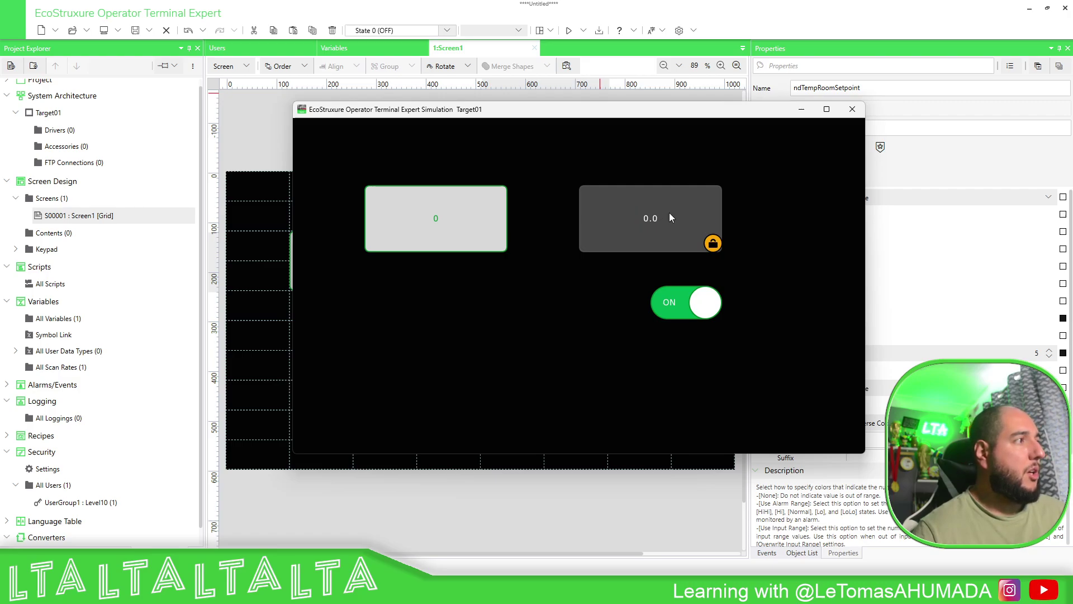
# - Switch the contactor off and log in with the new user's credentials when prompted
pyautogui.click(674, 301)
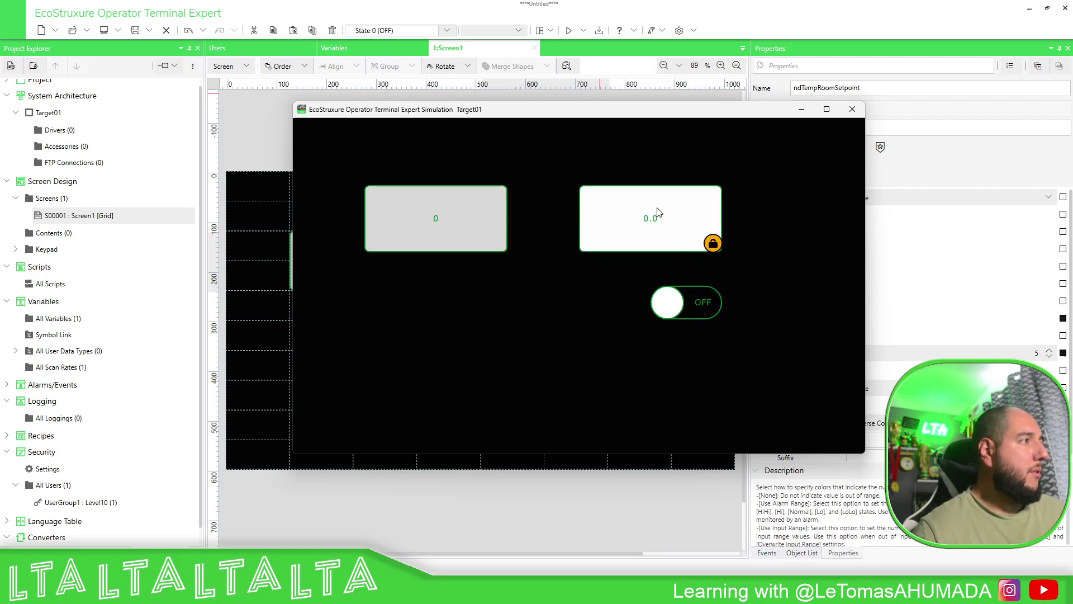
pyautogui.click(671, 211)
pyautogui.click(577, 233)
pyautogui.write('LTA')
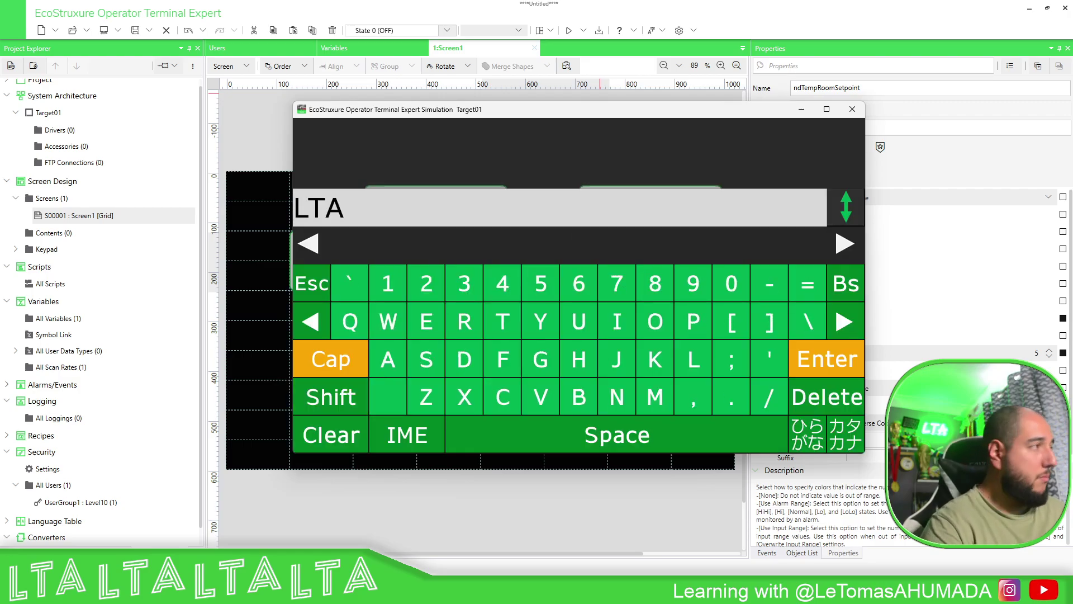
pyautogui.press('Return')
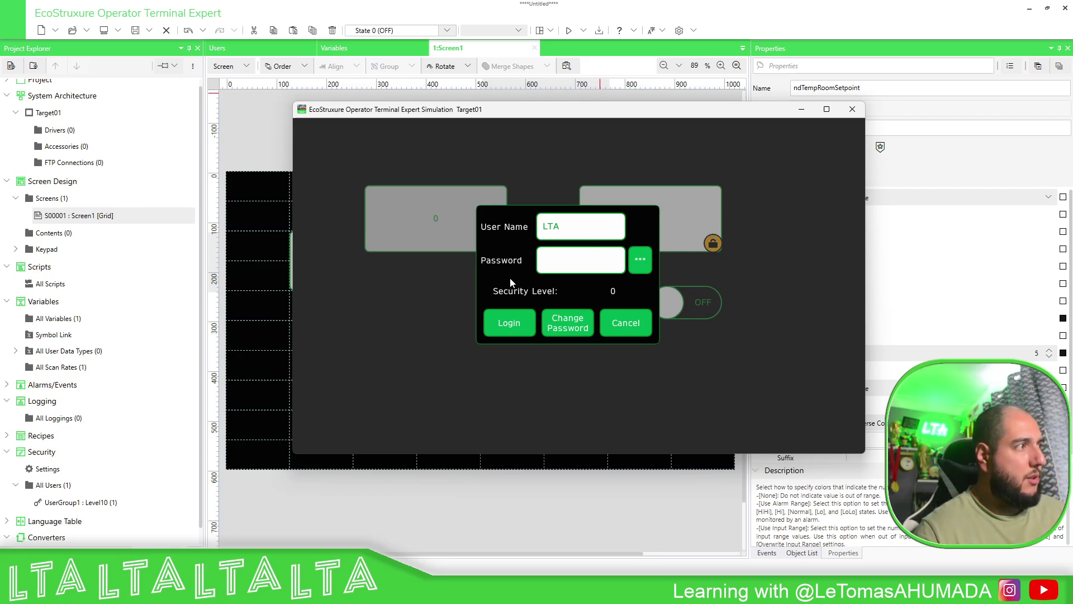
pyautogui.click(546, 265)
pyautogui.write('LTA')
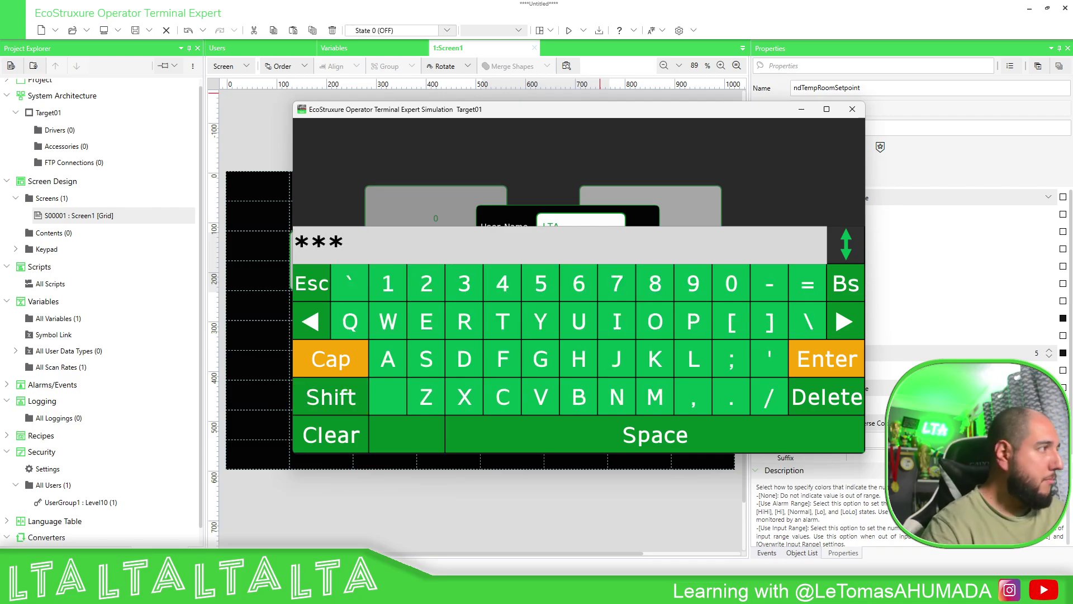
pyautogui.press('Return')
pyautogui.click(517, 327)
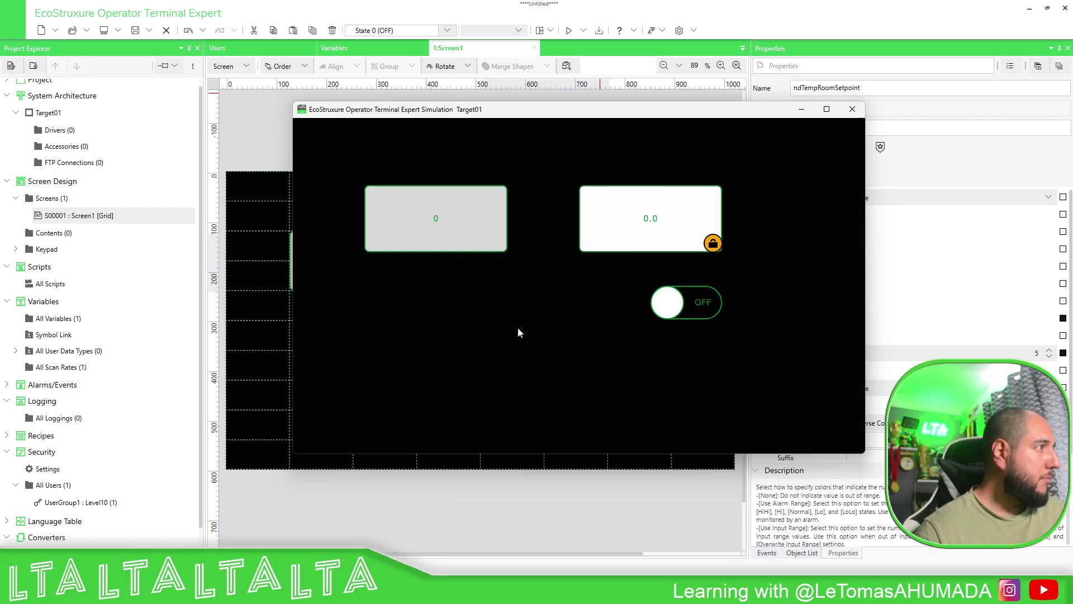
# - Enter 12.8 as the room setpoint, then close the simulation window
pyautogui.click(697, 246)
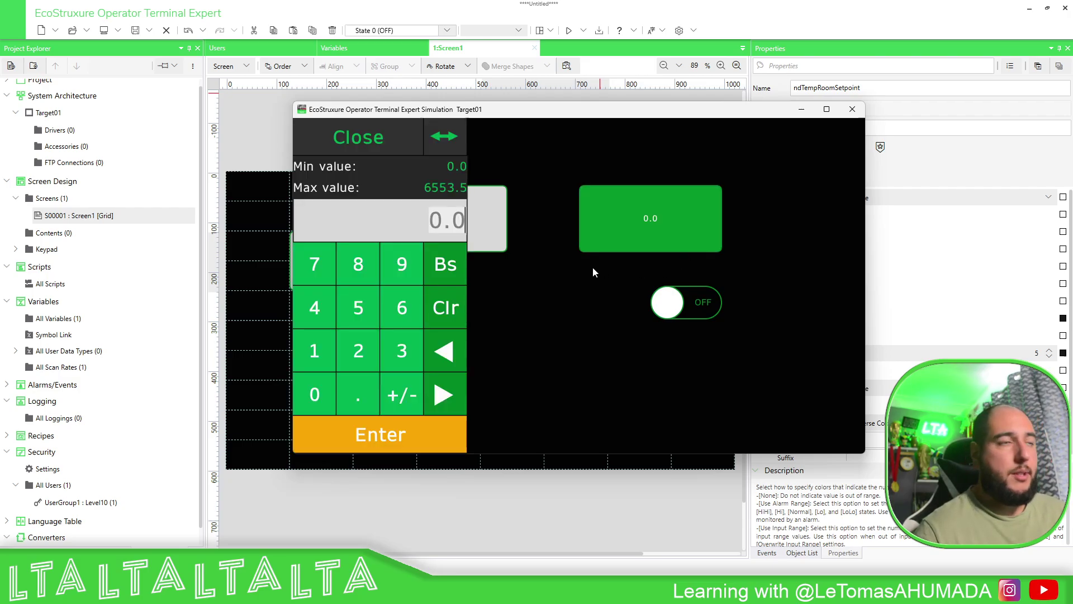
pyautogui.click(314, 350)
pyautogui.click(359, 351)
pyautogui.click(358, 395)
pyautogui.click(358, 263)
pyautogui.click(423, 444)
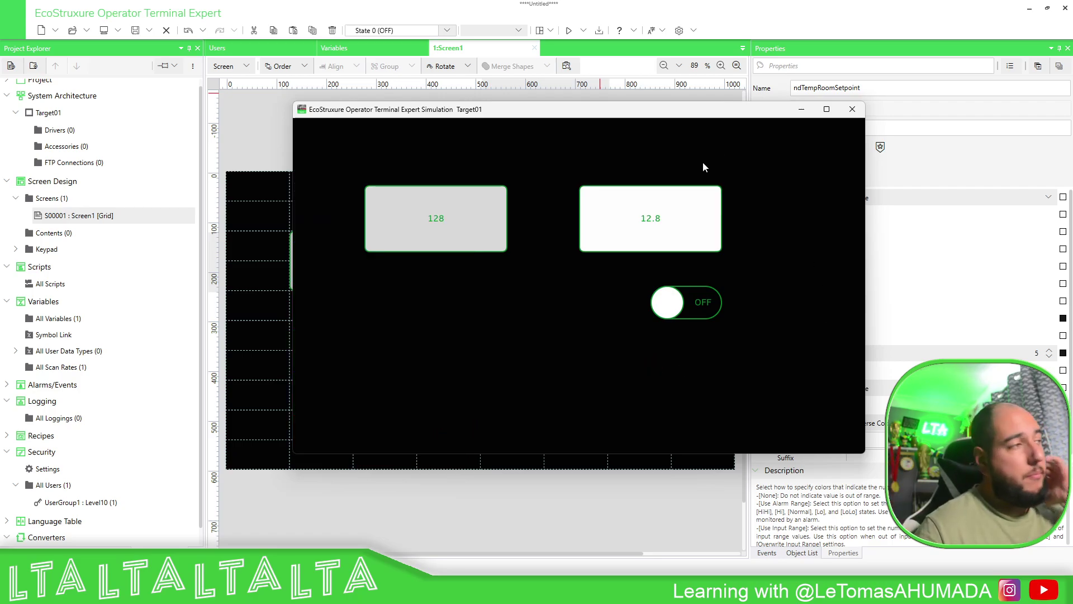
pyautogui.click(851, 109)
pyautogui.click(643, 201)
# - Give the 12.3 setpoint display the prefix 'Temp:' and the suffix '°C'
pyautogui.click(584, 257)
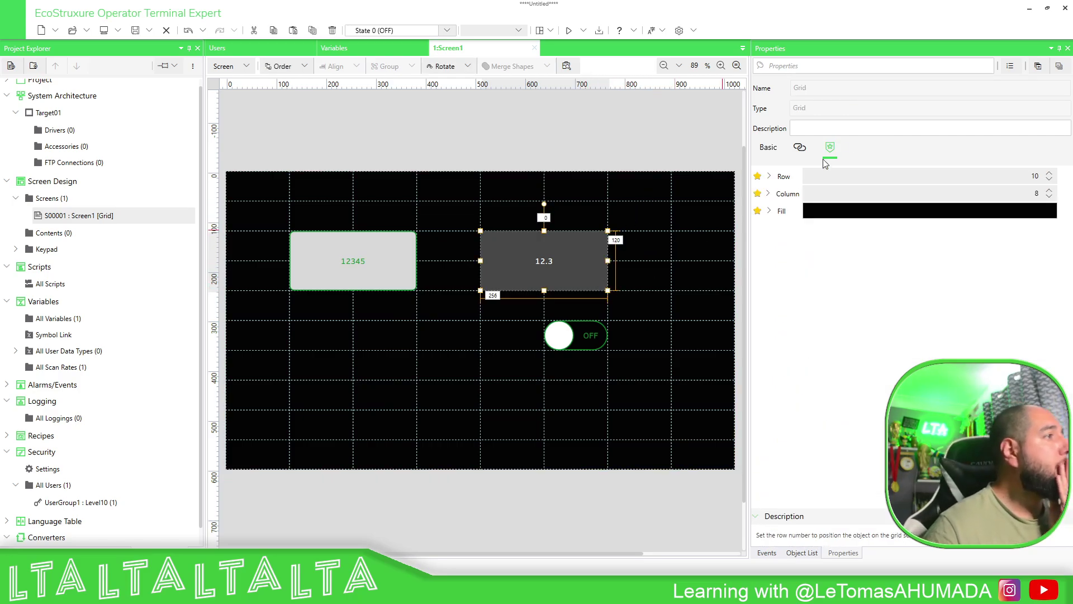
pyautogui.scroll(-1, 867, 336)
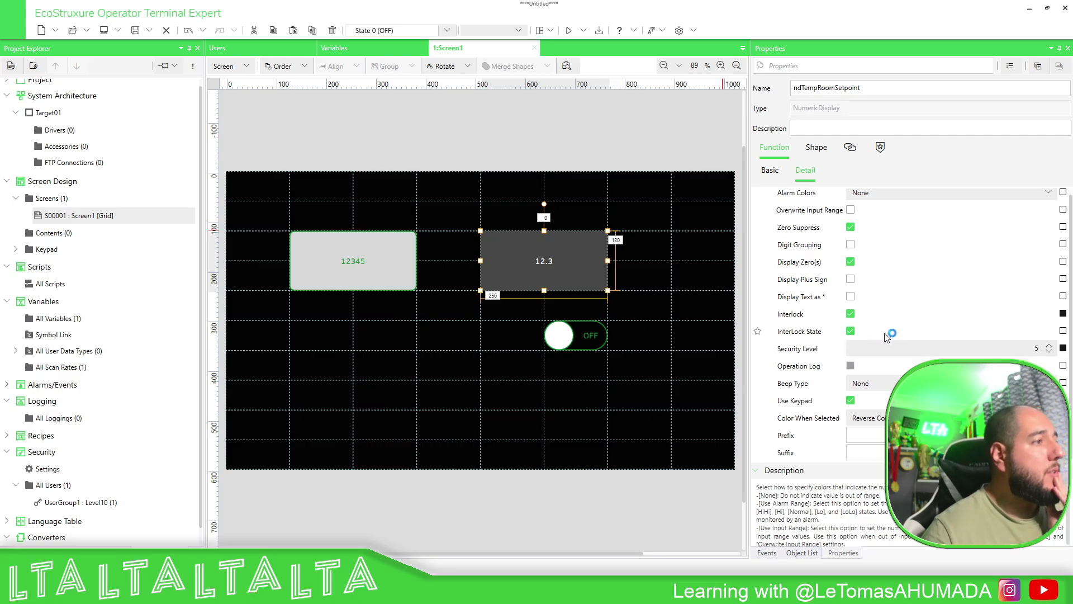
pyautogui.click(868, 435)
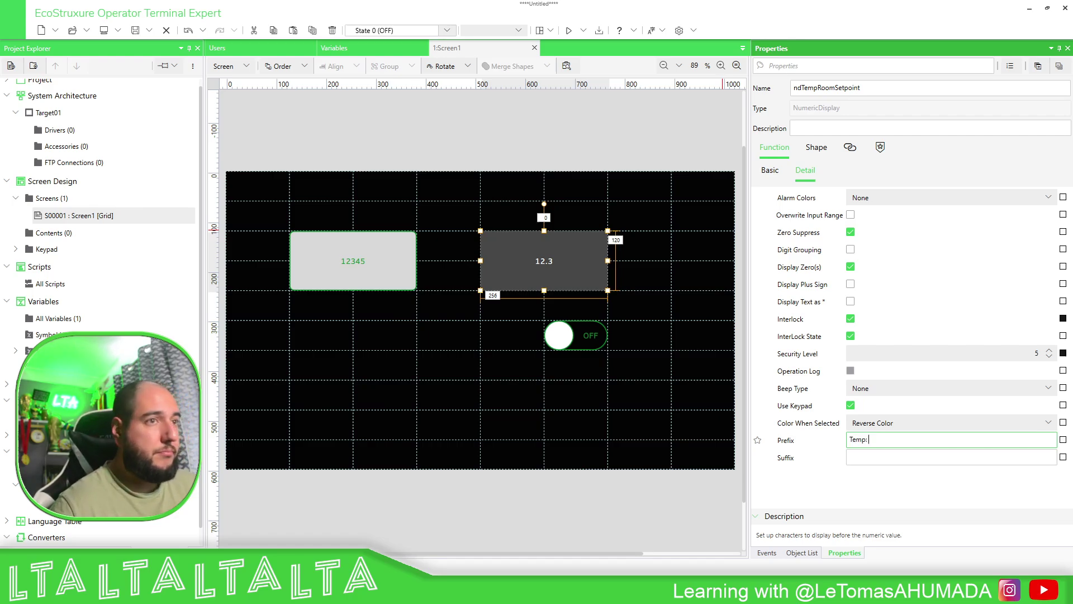
pyautogui.click(877, 455)
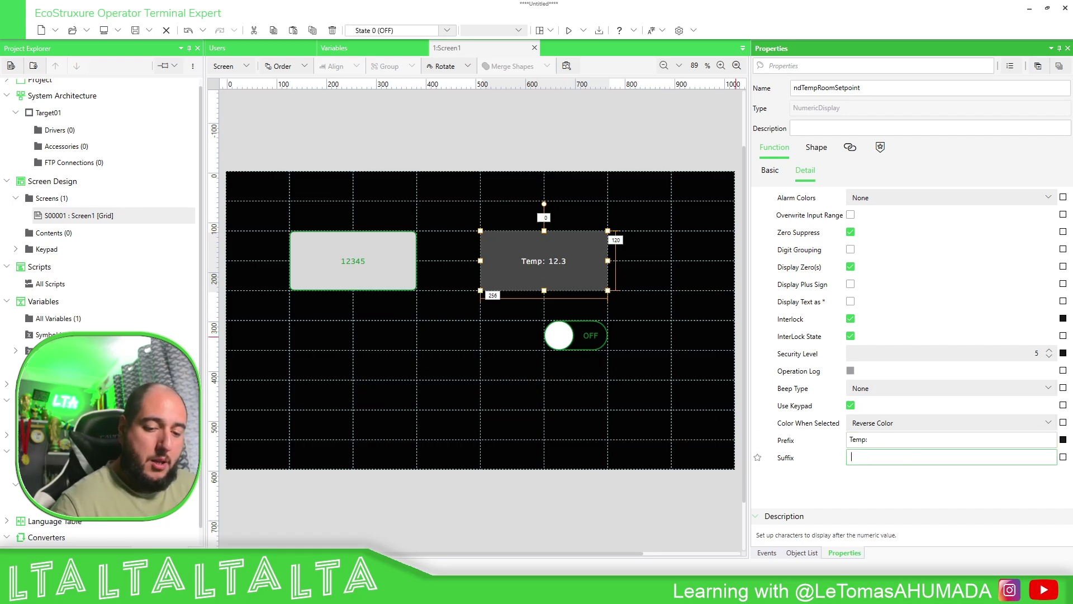
pyautogui.write('°C')
pyautogui.press('Return')
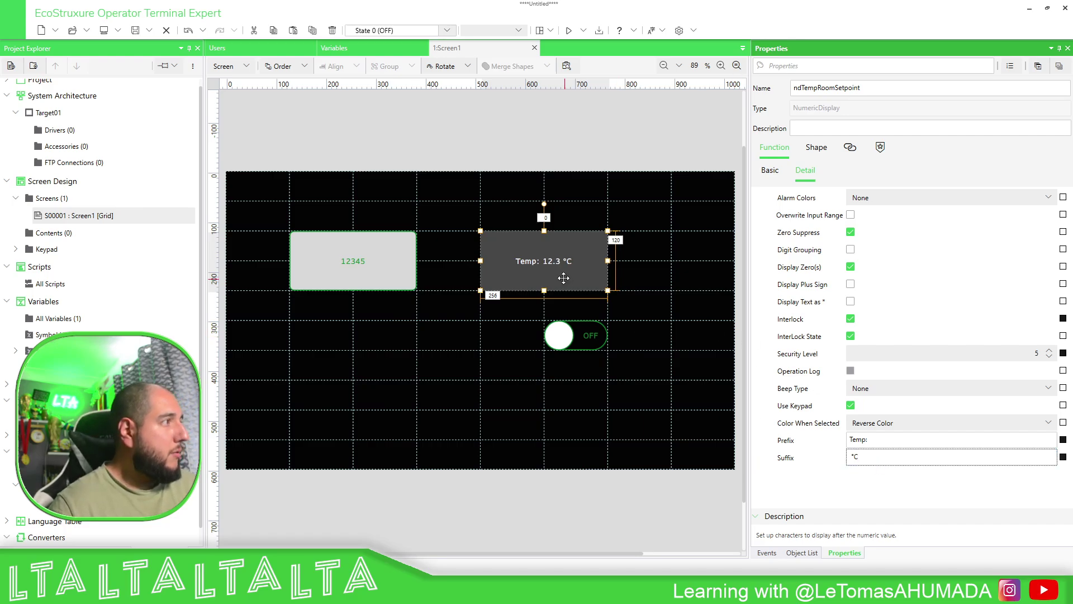
pyautogui.click(563, 260)
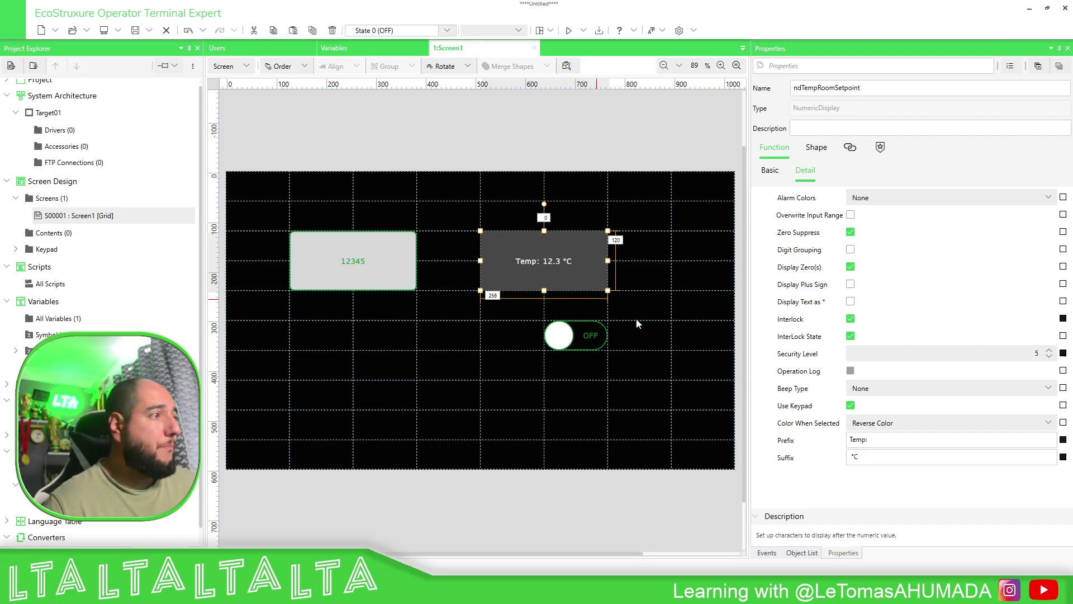
# - Review the display's Shape and Function Detail properties, keeping Beep Type None
pyautogui.click(817, 150)
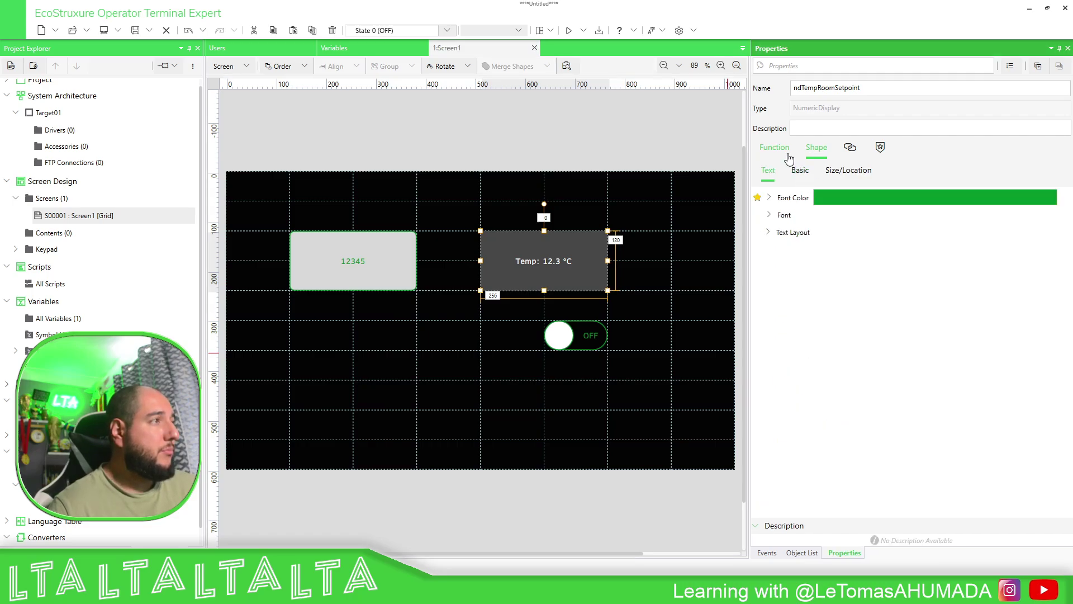
pyautogui.click(778, 150)
pyautogui.click(809, 169)
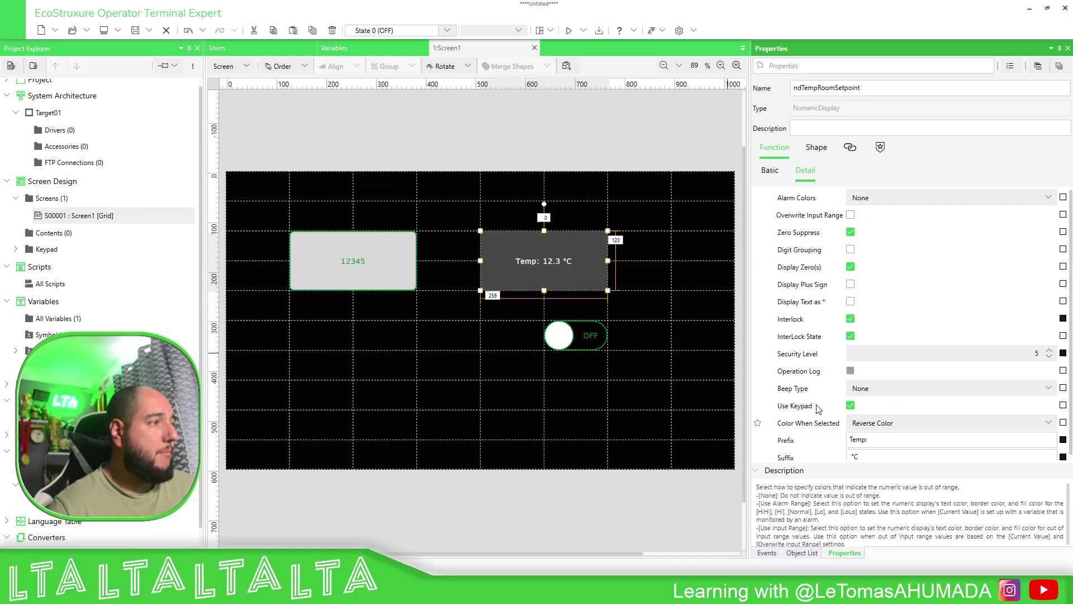
pyautogui.click(875, 388)
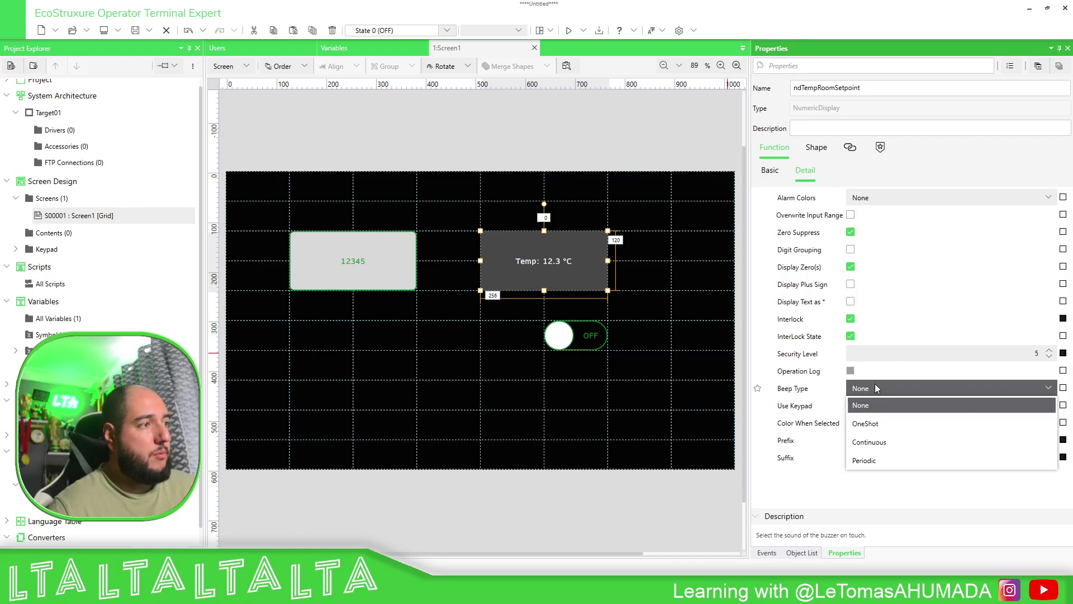
pyautogui.click(875, 387)
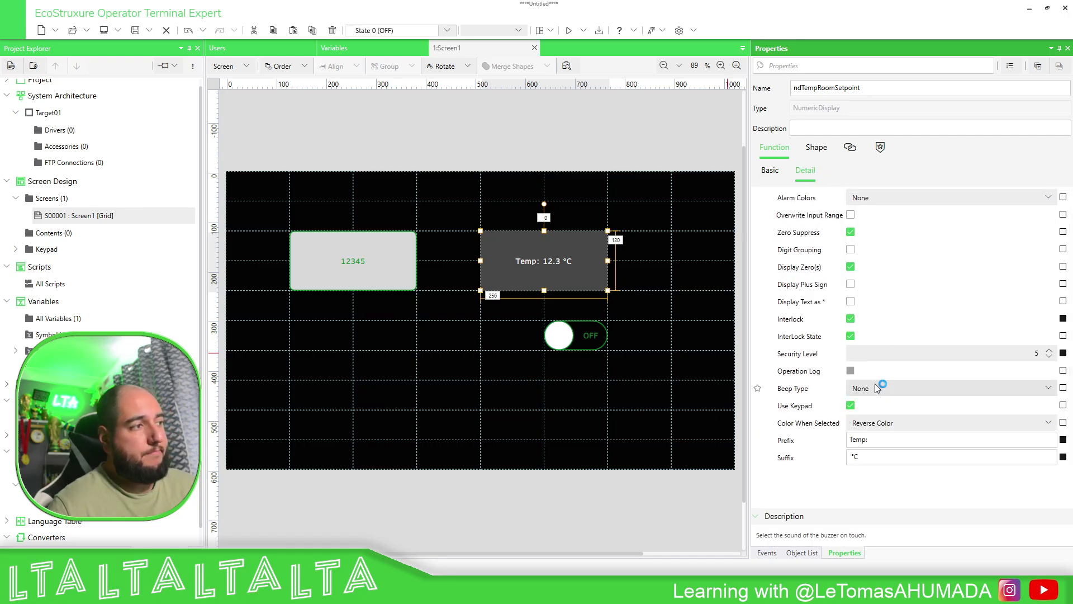
# - Check the Font Color settings, then copy and paste the setpoint display
pyautogui.click(817, 148)
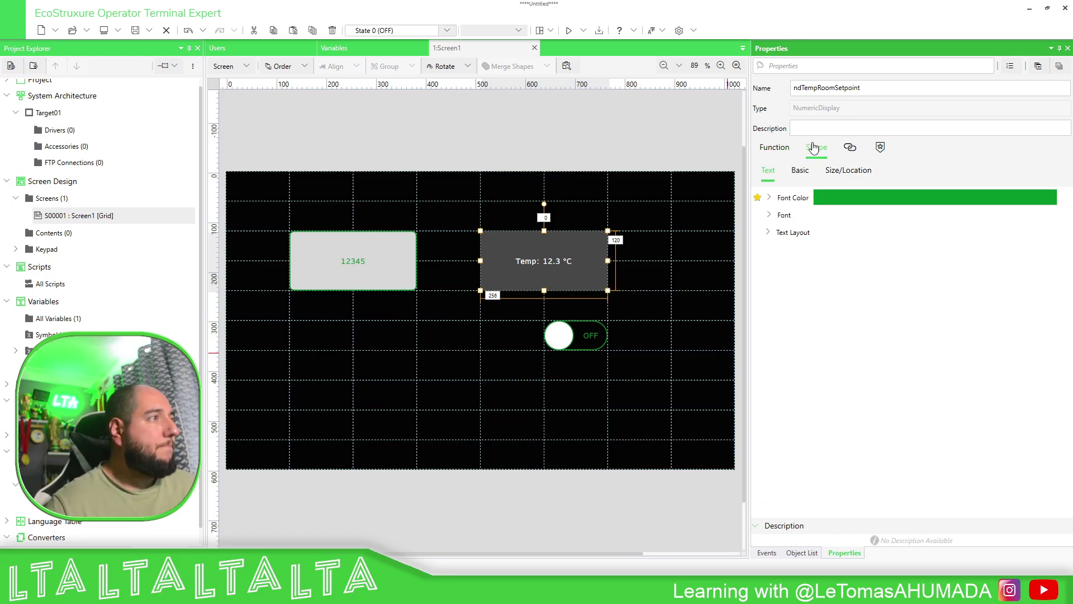
pyautogui.click(770, 198)
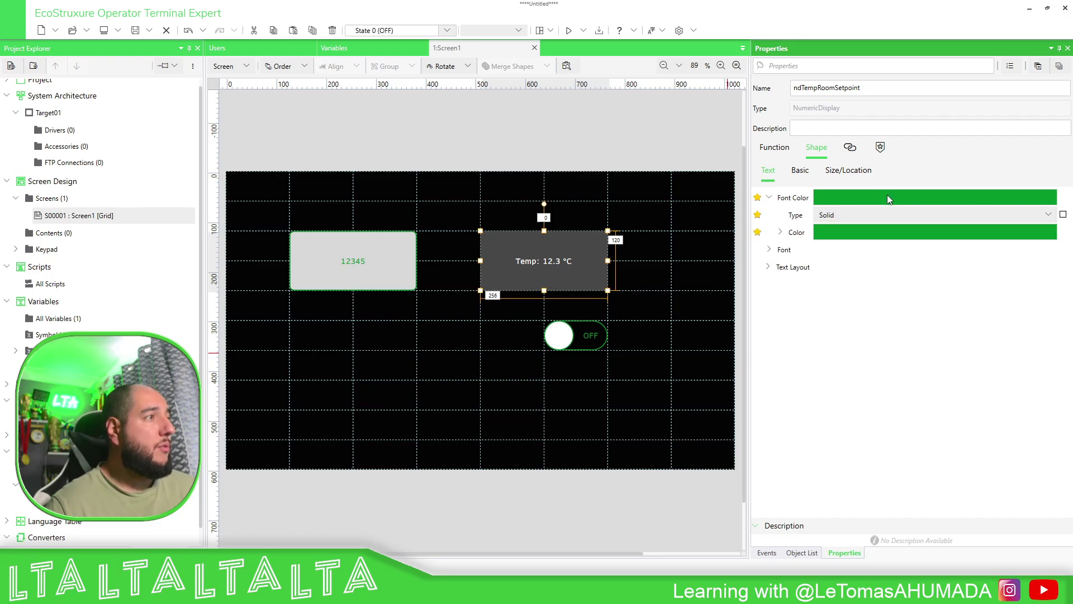
pyautogui.click(780, 232)
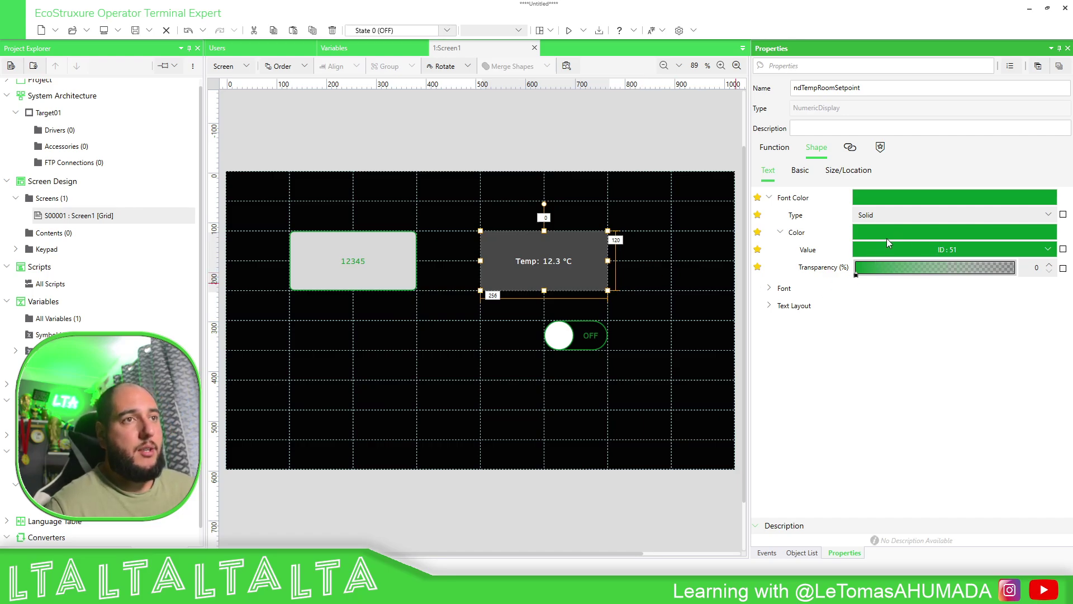
pyautogui.click(568, 259)
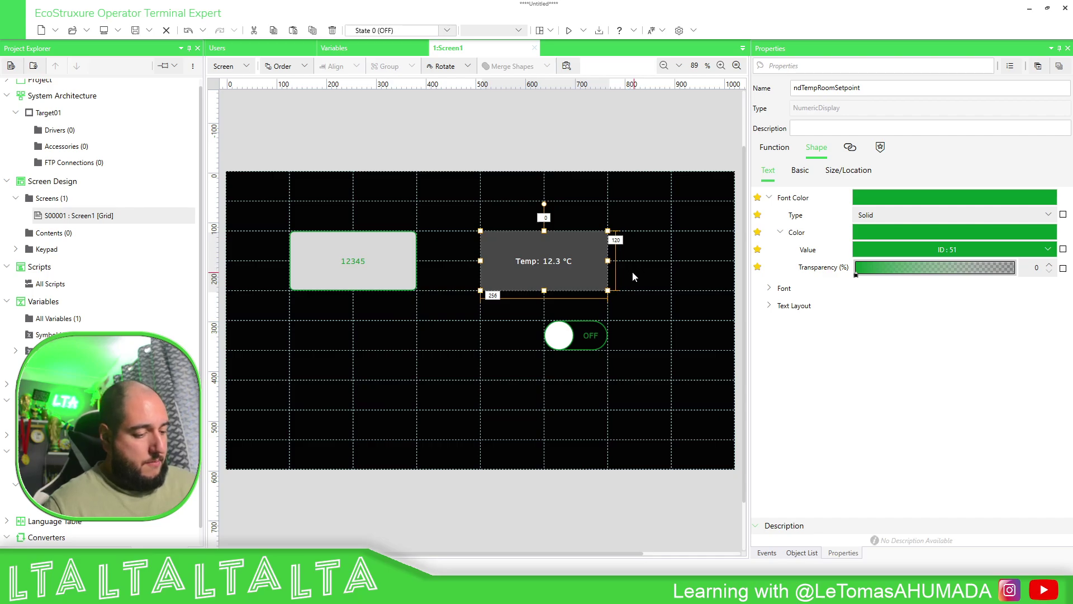
pyautogui.hotkey('ctrl', 'c')
pyautogui.hotkey('ctrl', 'v')
# - Move the pasted copy below the 12345 display and select it
pyautogui.moveTo(479, 347); pyautogui.dragTo(379, 330)
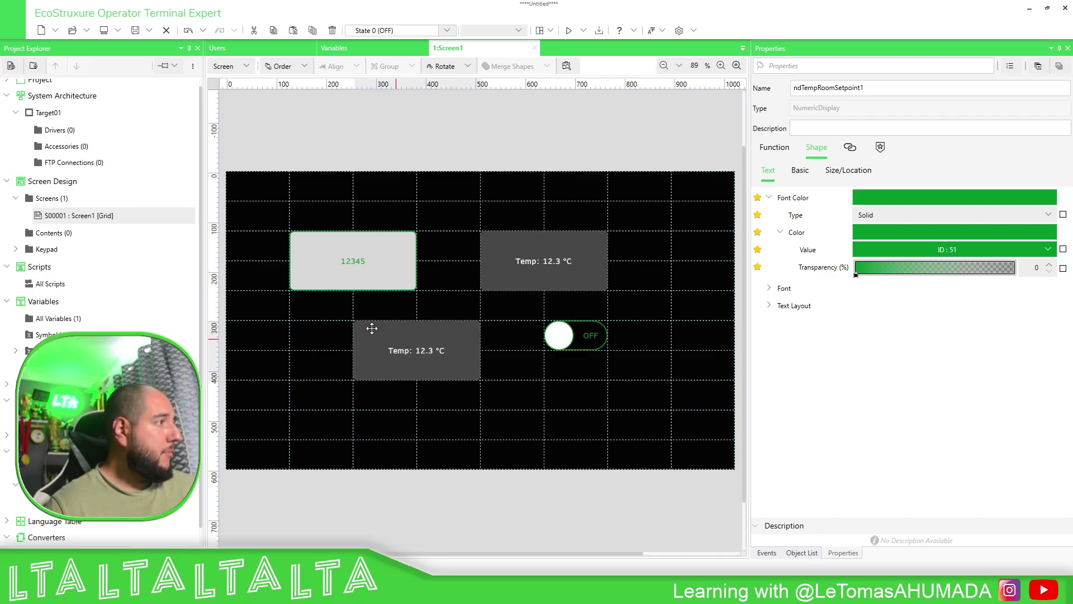
pyautogui.click(775, 147)
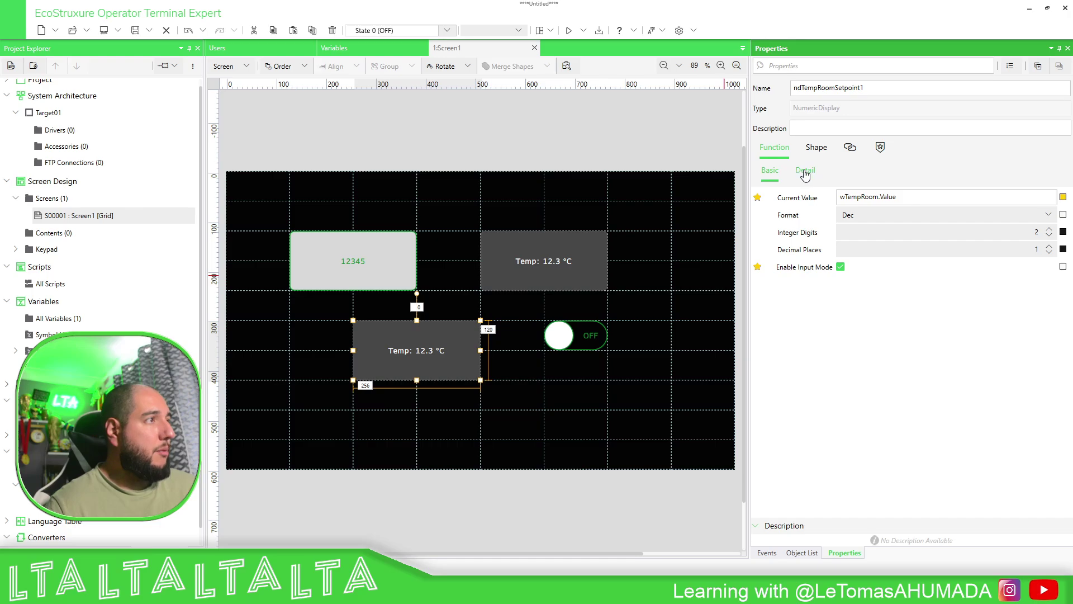
pyautogui.click(804, 171)
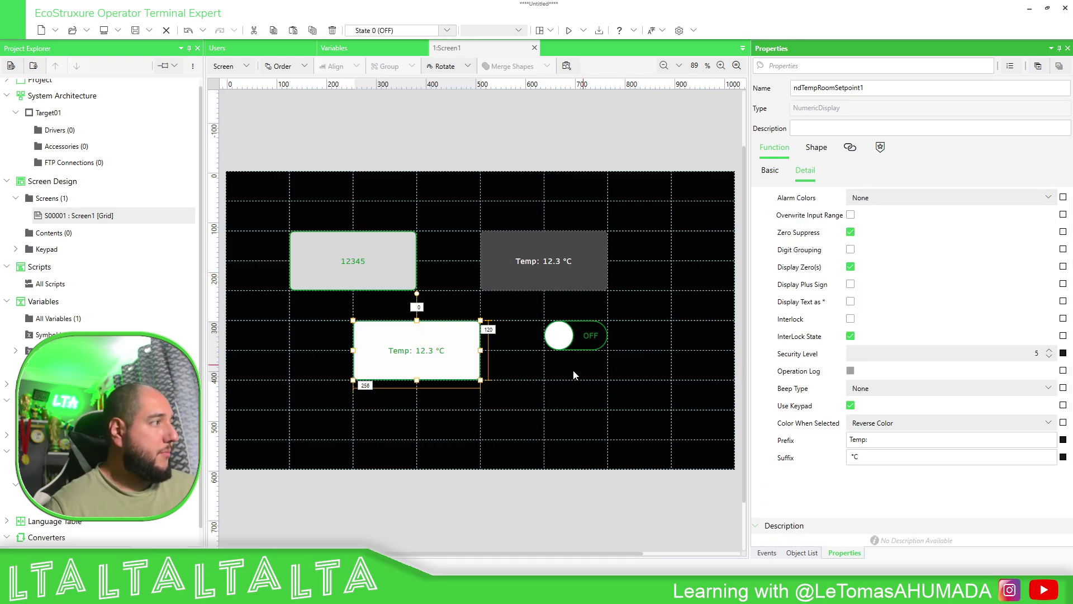
pyautogui.click(444, 355)
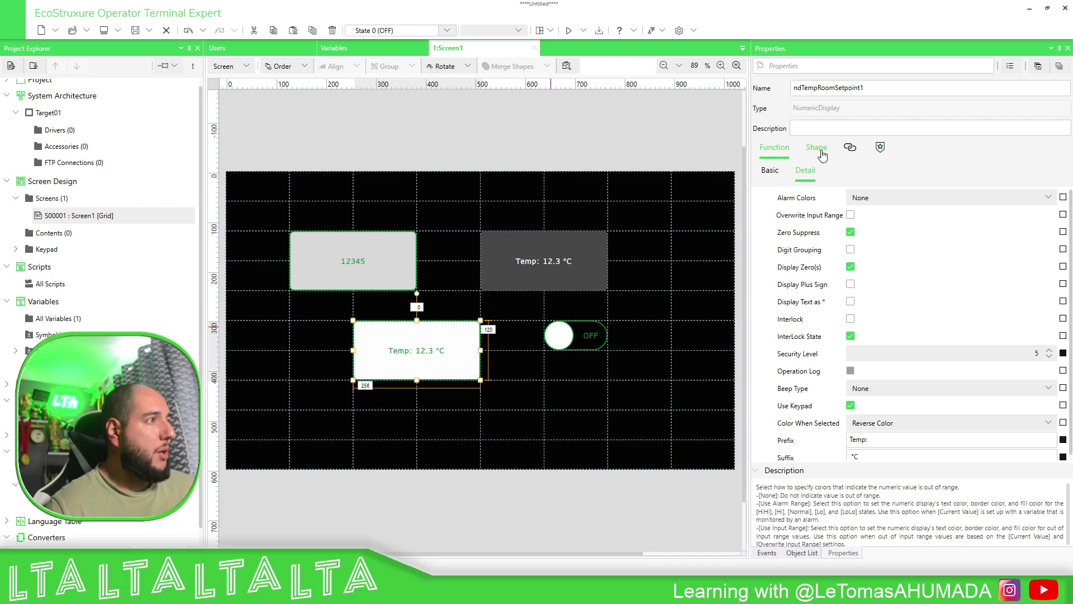
pyautogui.click(821, 151)
# - Set the copy's font colour to green, ID 3, from the palette
pyautogui.click(890, 252)
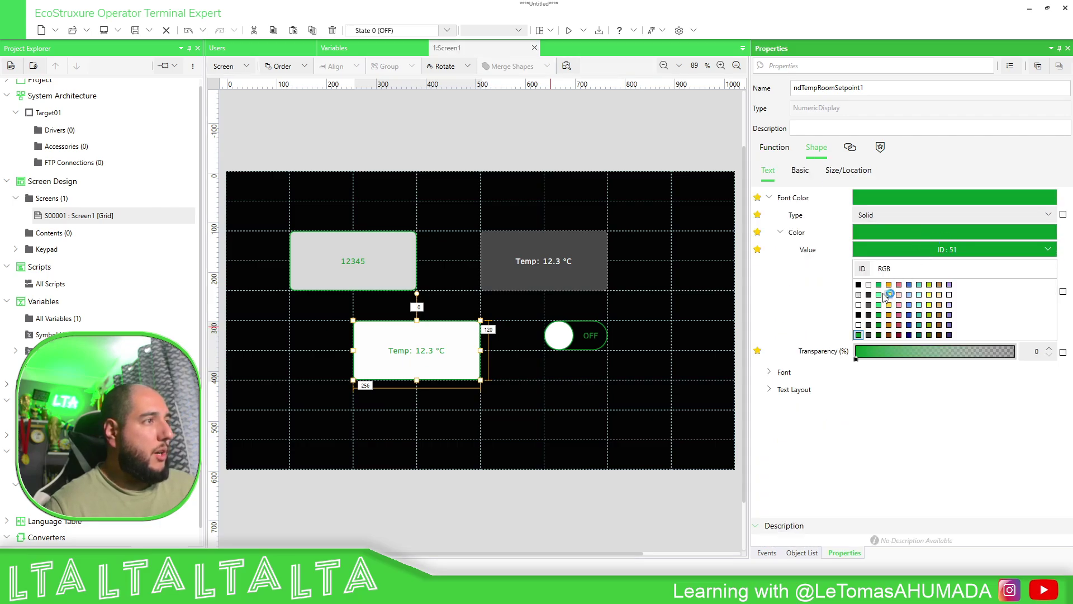
pyautogui.click(868, 295)
pyautogui.click(899, 325)
pyautogui.click(939, 315)
pyautogui.click(929, 315)
pyautogui.click(889, 314)
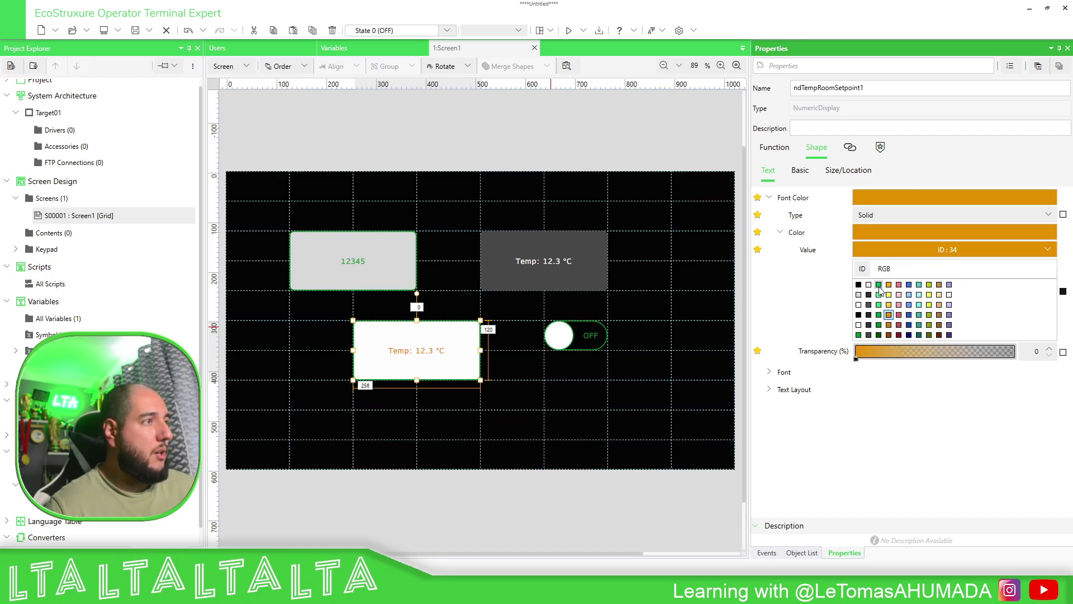
pyautogui.click(879, 285)
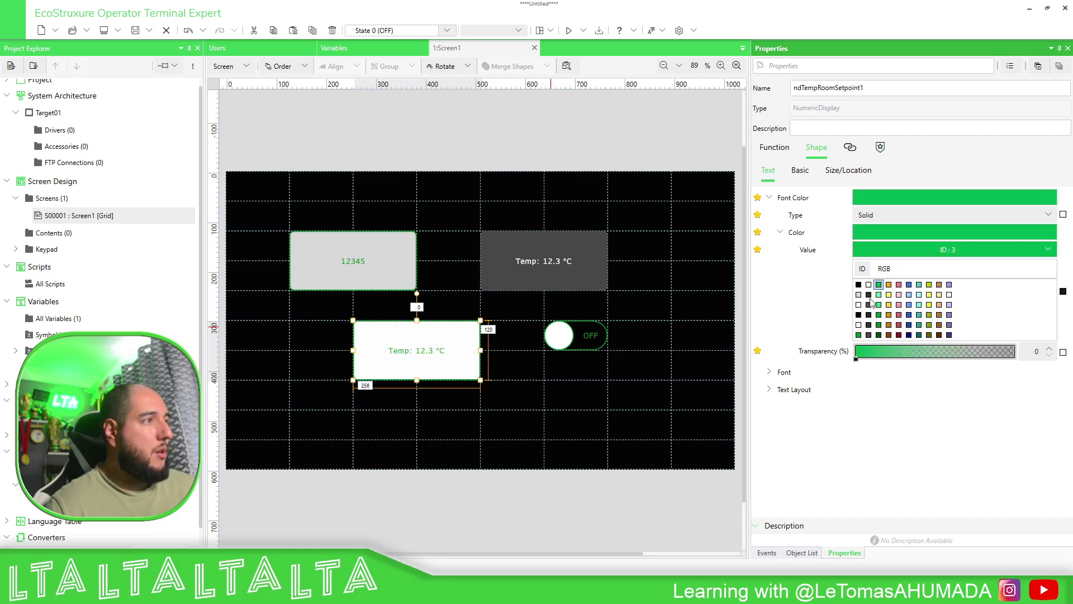
pyautogui.click(973, 252)
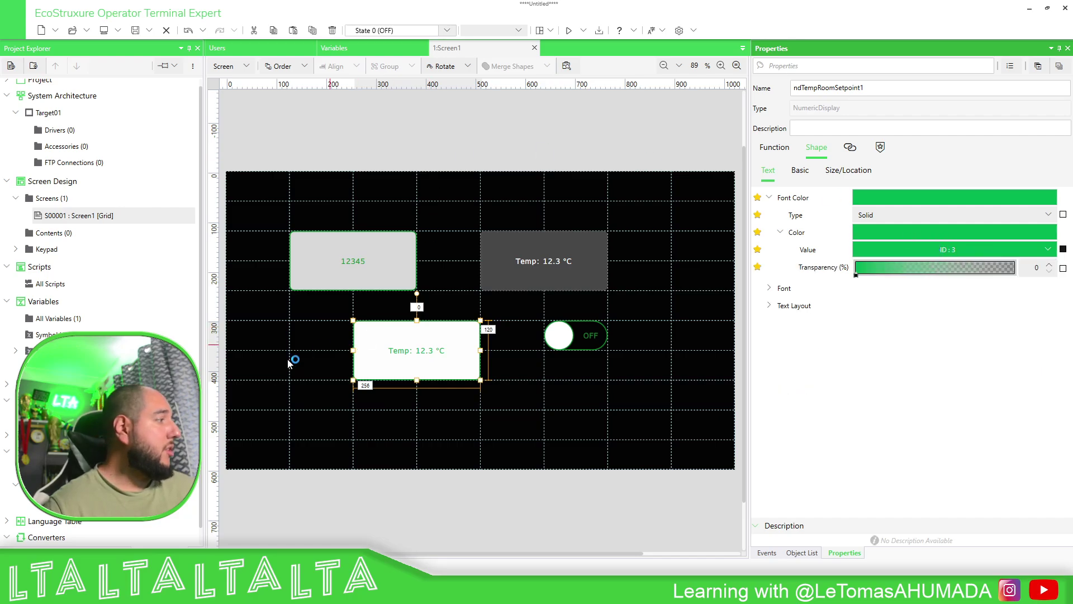
pyautogui.click(73, 551)
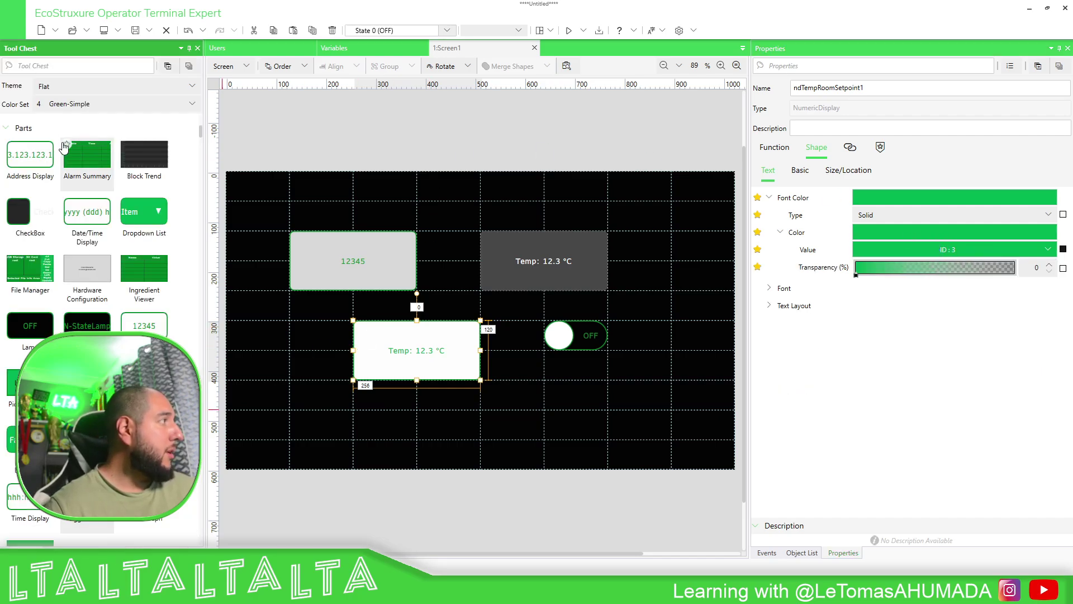
# - Try the Test, Silver-Dark and Alarm colour sets, then bring up the font colour's RGB picker
pyautogui.click(86, 104)
pyautogui.click(60, 177)
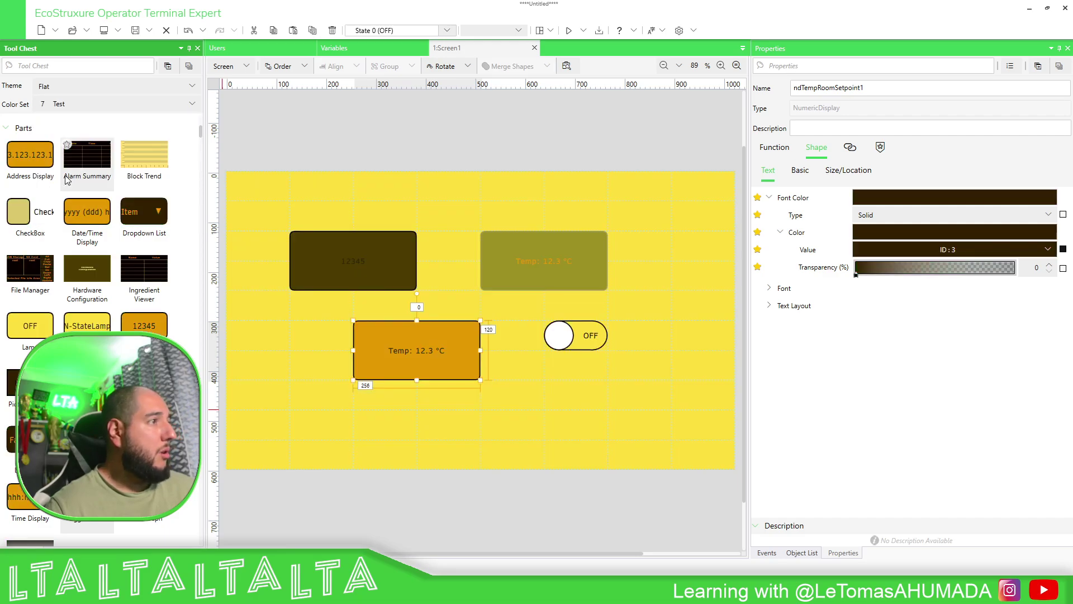
pyautogui.click(84, 104)
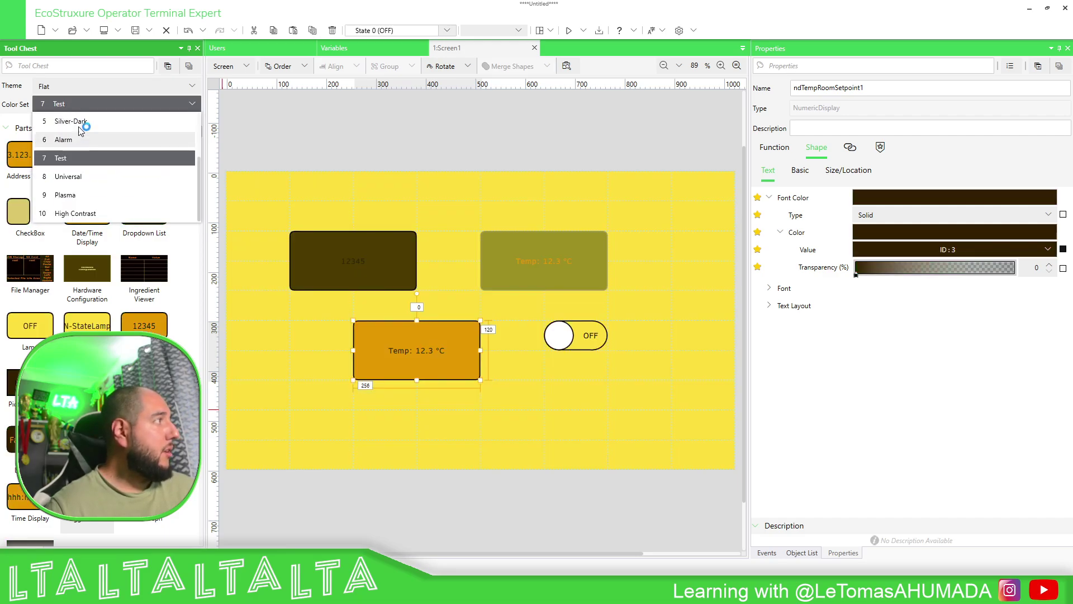
pyautogui.click(76, 126)
pyautogui.click(66, 104)
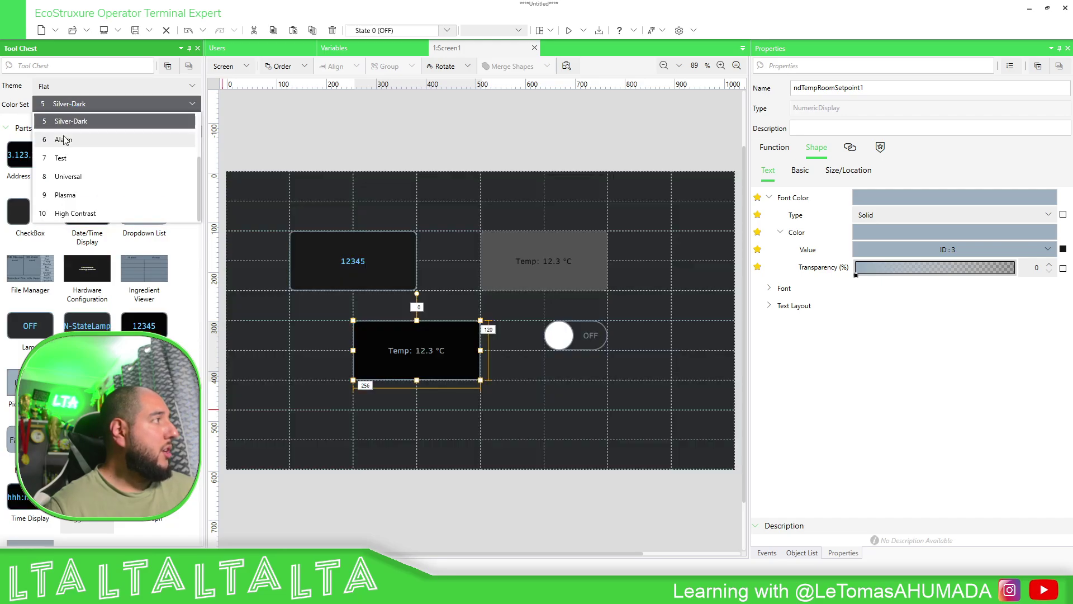
pyautogui.click(63, 195)
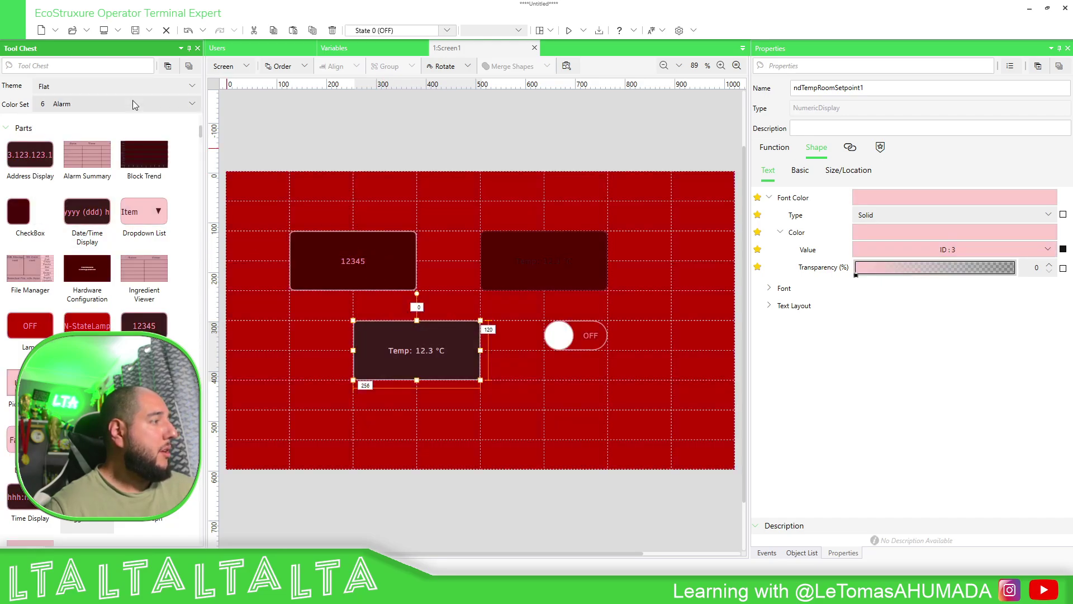
pyautogui.click(78, 106)
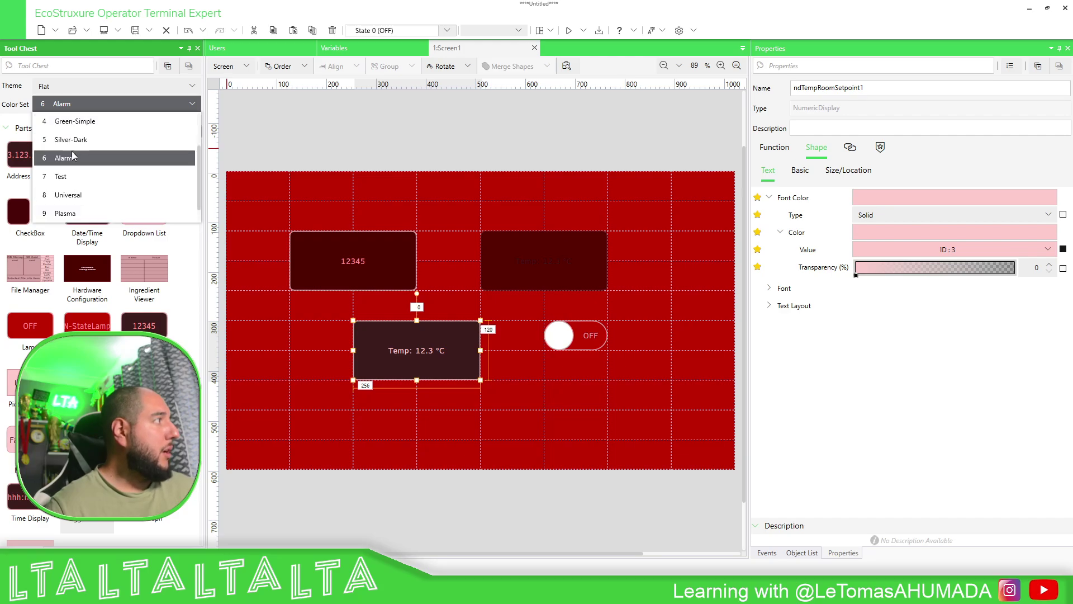
pyautogui.click(74, 127)
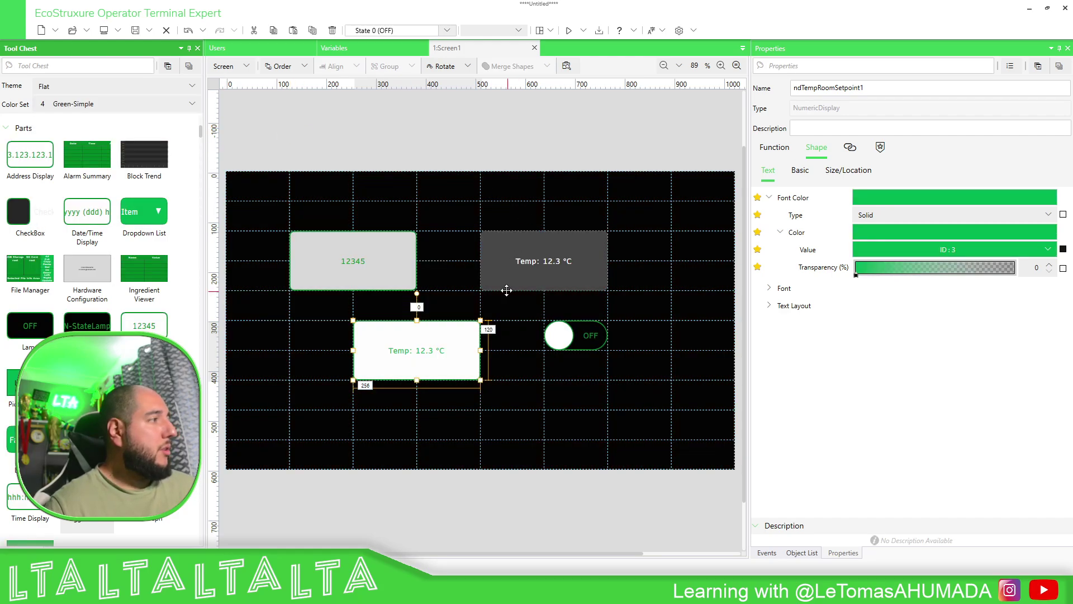
pyautogui.click(994, 249)
pyautogui.click(884, 268)
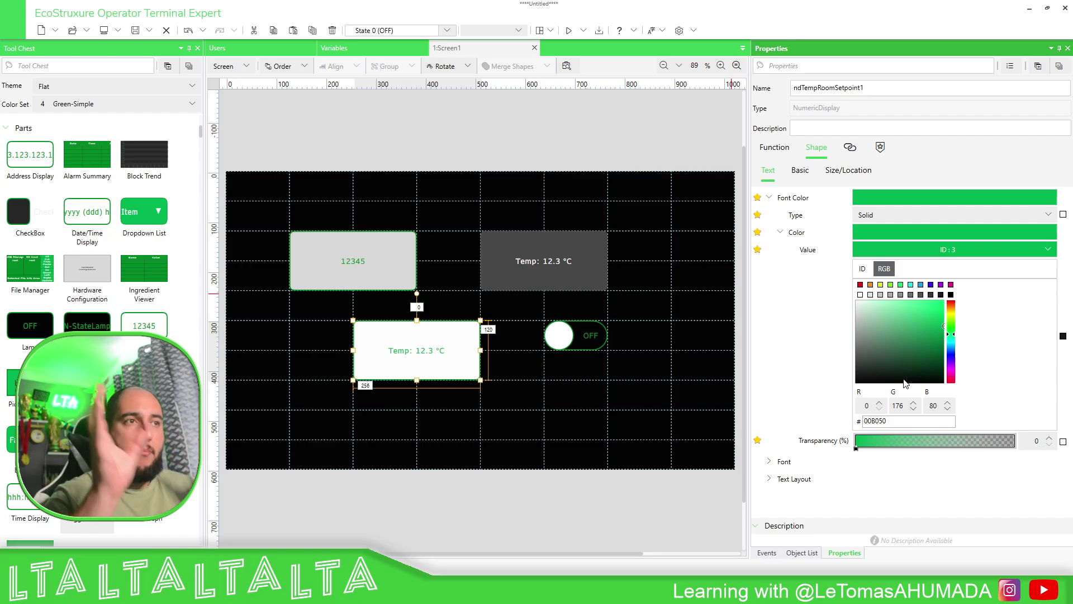
# - Keep font colour ID 3 at 0 transparency and English_Gothic, and set font size 20
pyautogui.click(862, 269)
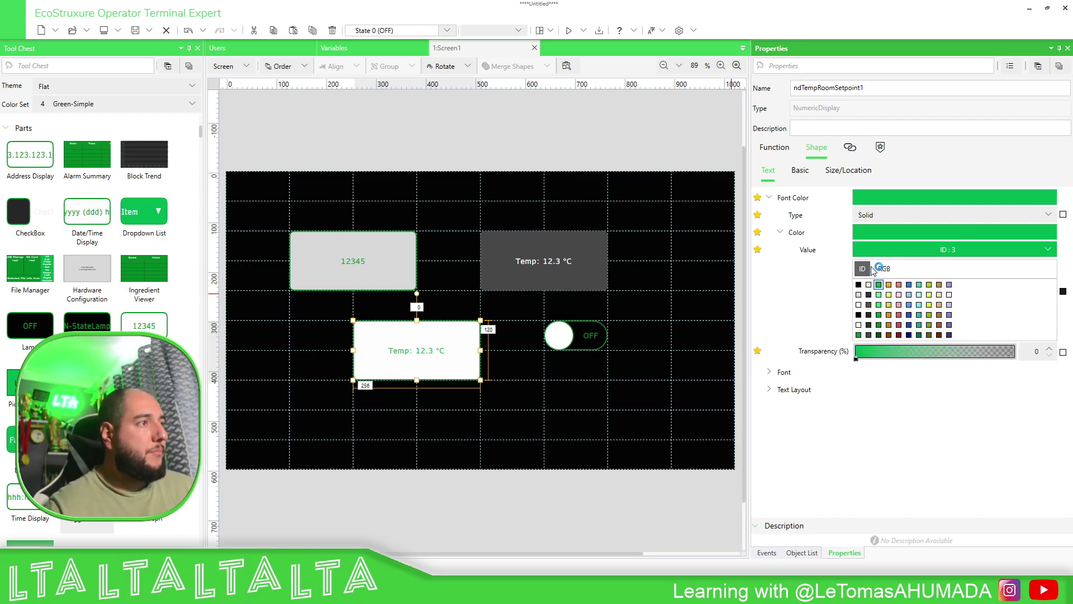
pyautogui.click(1051, 254)
pyautogui.moveTo(857, 276)
pyautogui.mouseDown()
pyautogui.moveTo(948, 267)
pyautogui.moveTo(839, 272)
pyautogui.mouseUp()
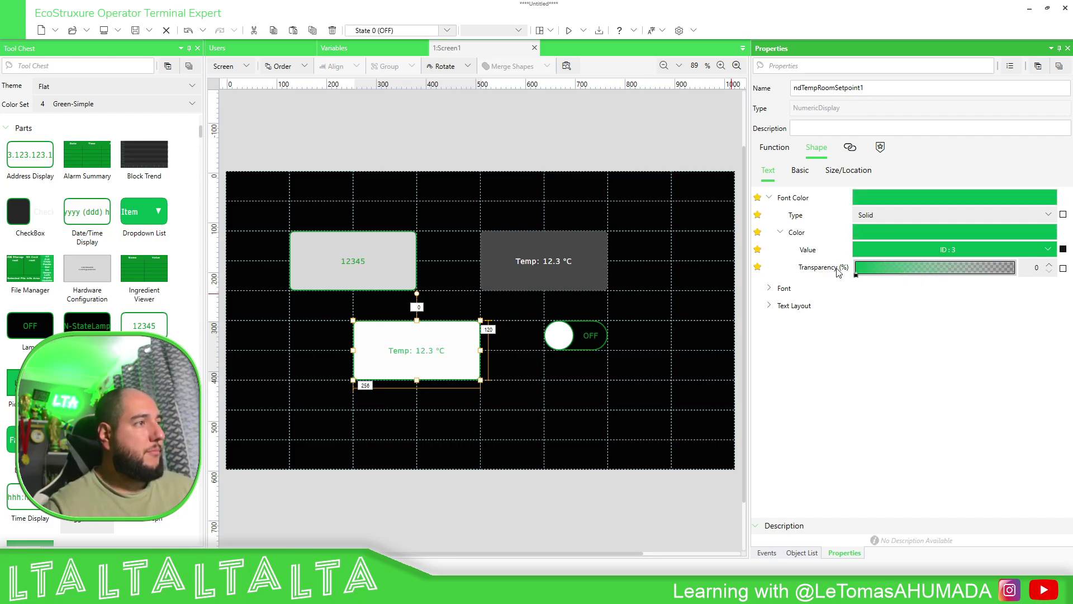
pyautogui.click(770, 198)
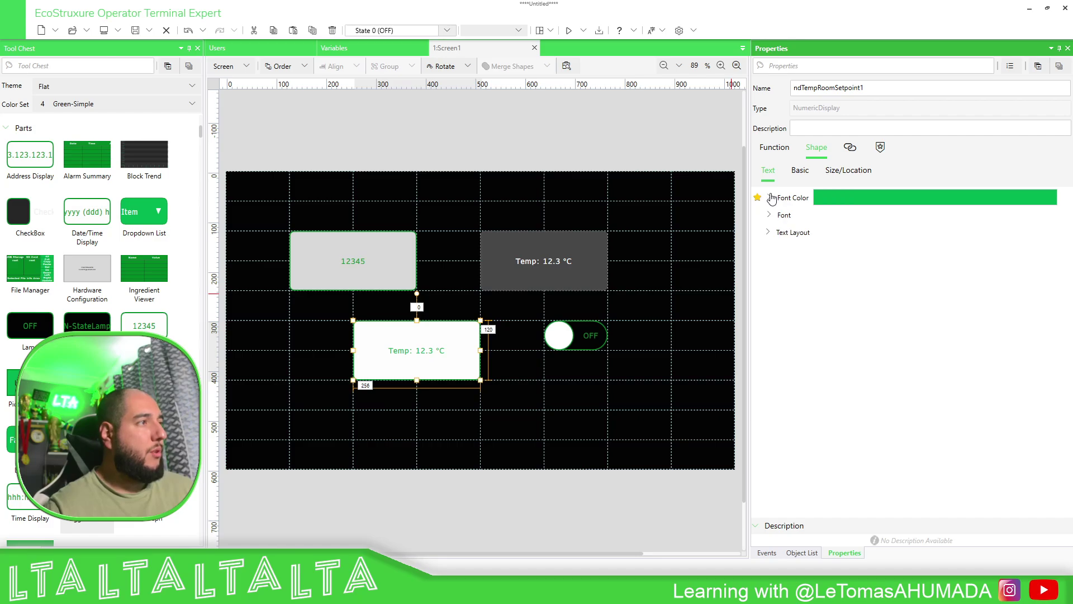
pyautogui.click(770, 216)
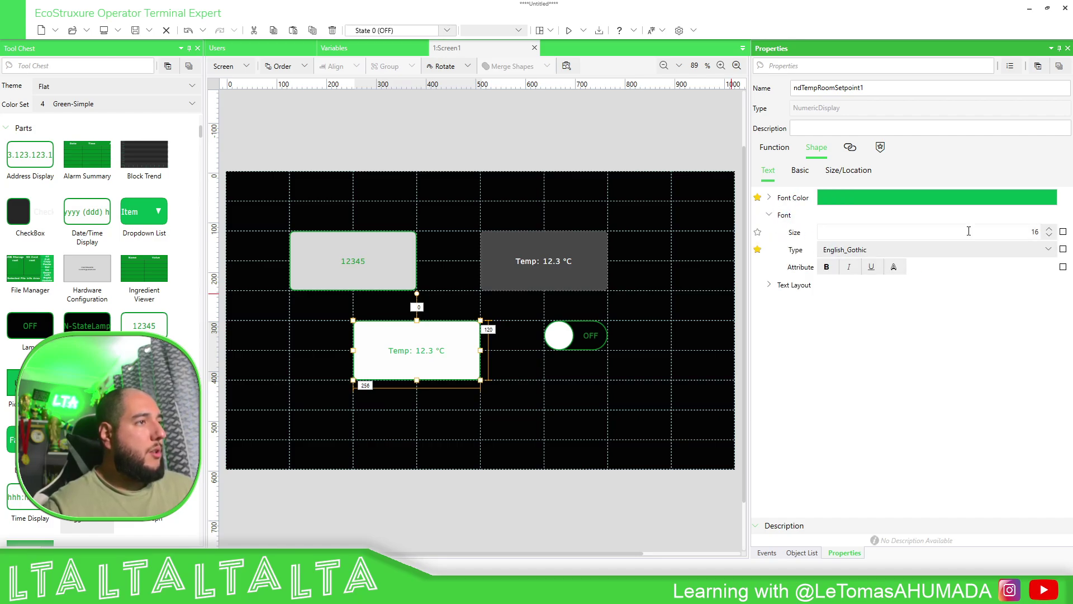
pyautogui.click(911, 249)
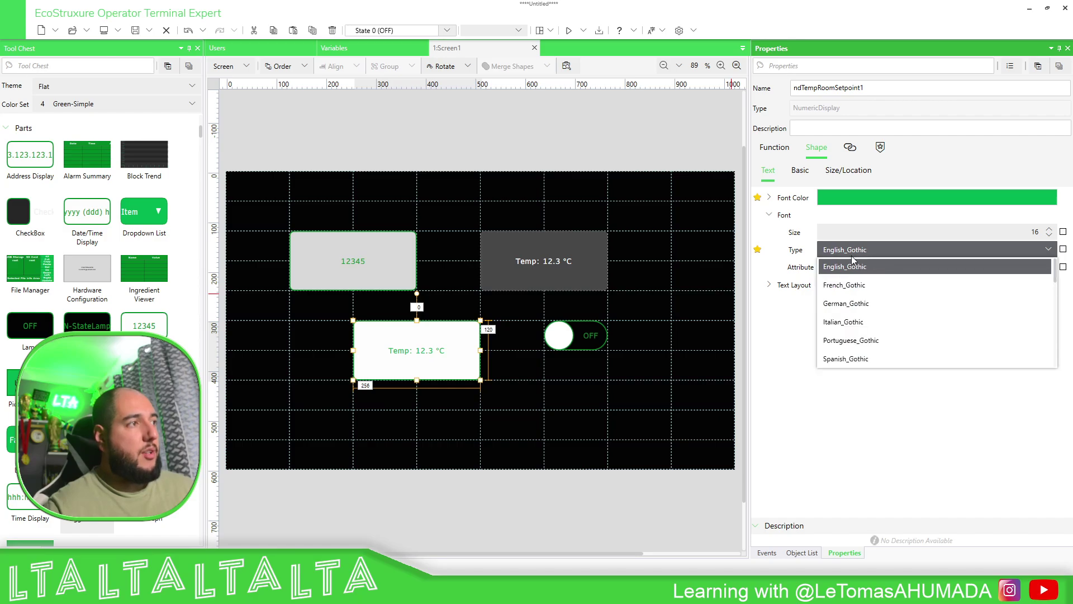
pyautogui.click(894, 410)
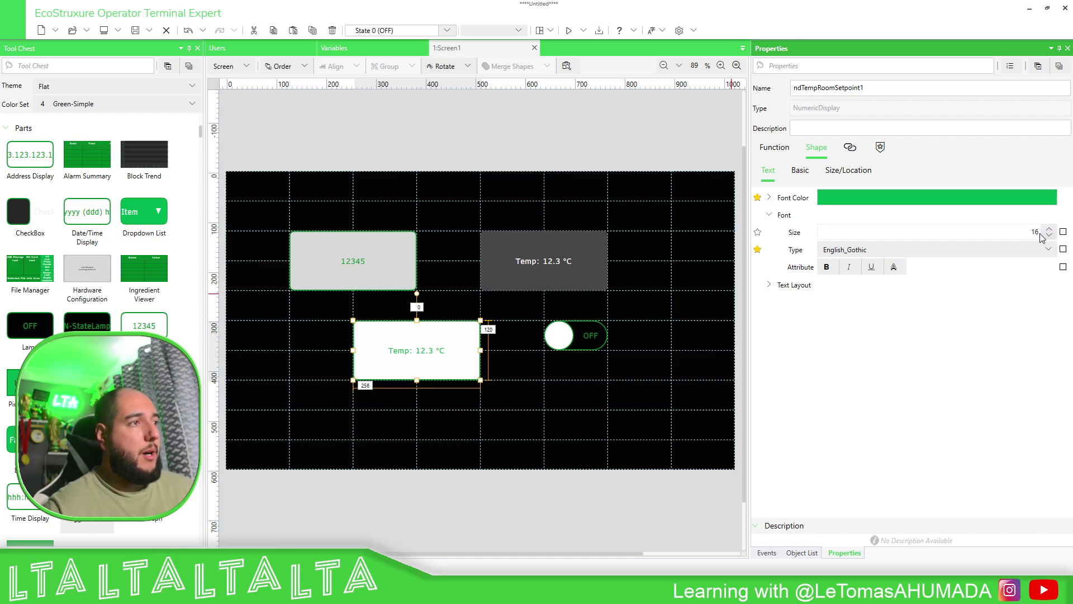
pyautogui.write('20')
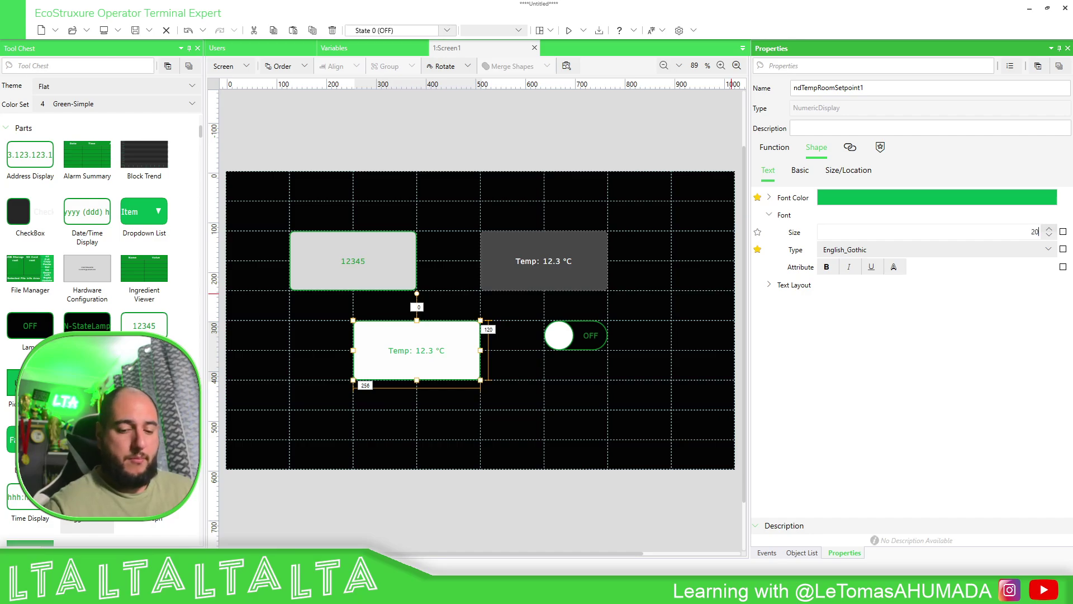
pyautogui.press('Return')
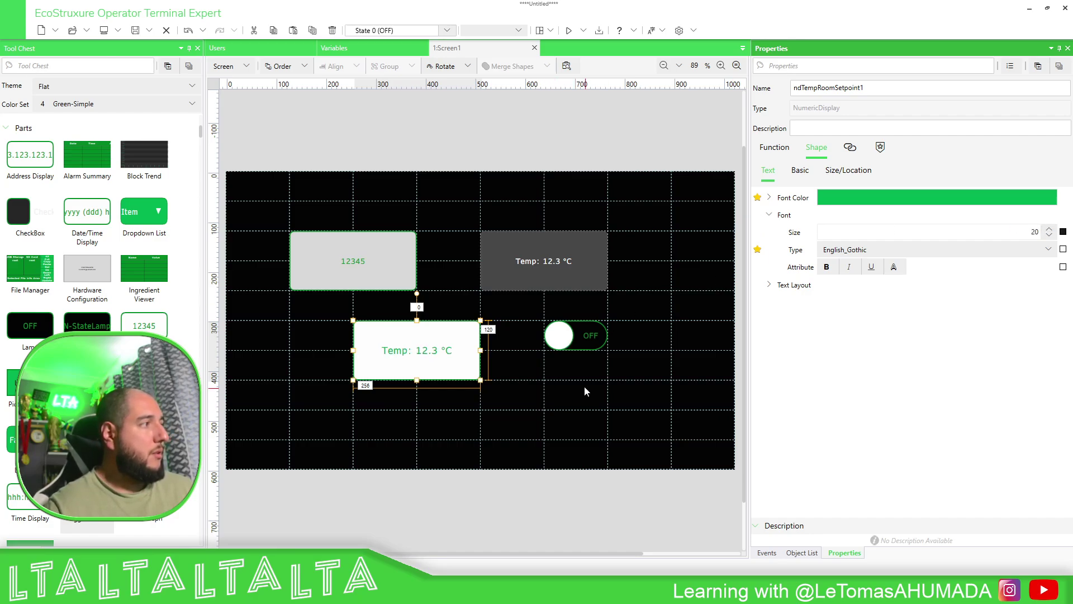
# - Test Wrap by narrowing the display to 128, then restore width 256 with Wrap off
pyautogui.click(770, 285)
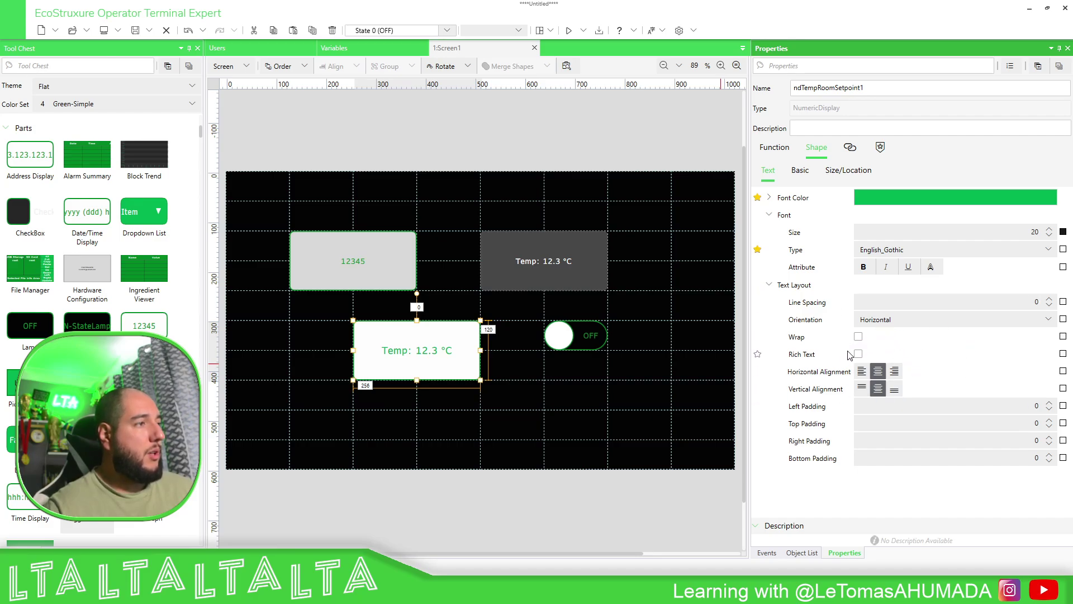
pyautogui.click(858, 337)
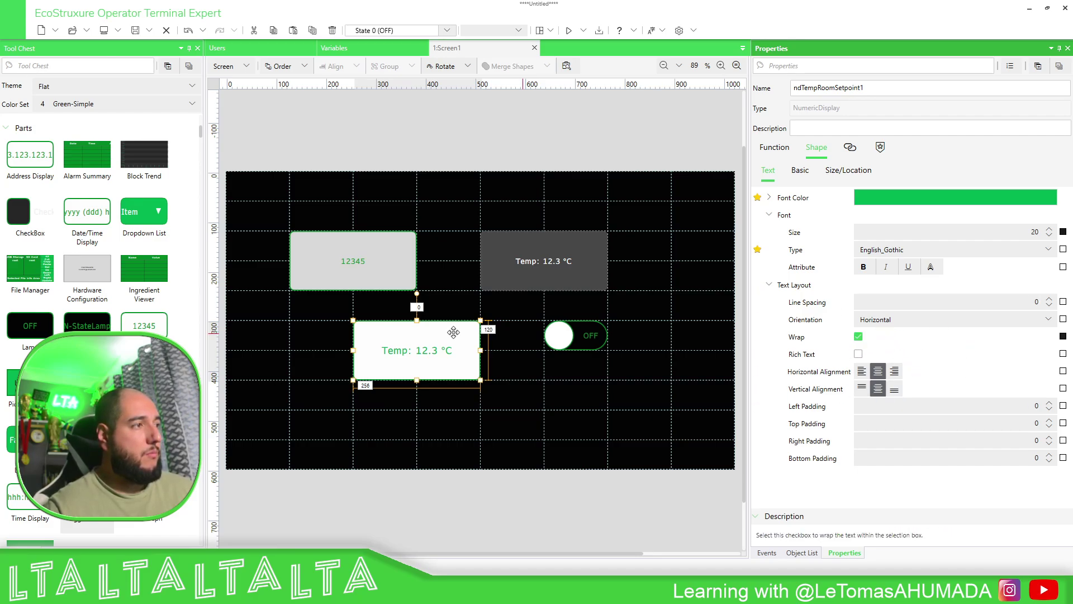
pyautogui.click(425, 350)
pyautogui.moveTo(425, 350); pyautogui.dragTo(416, 351)
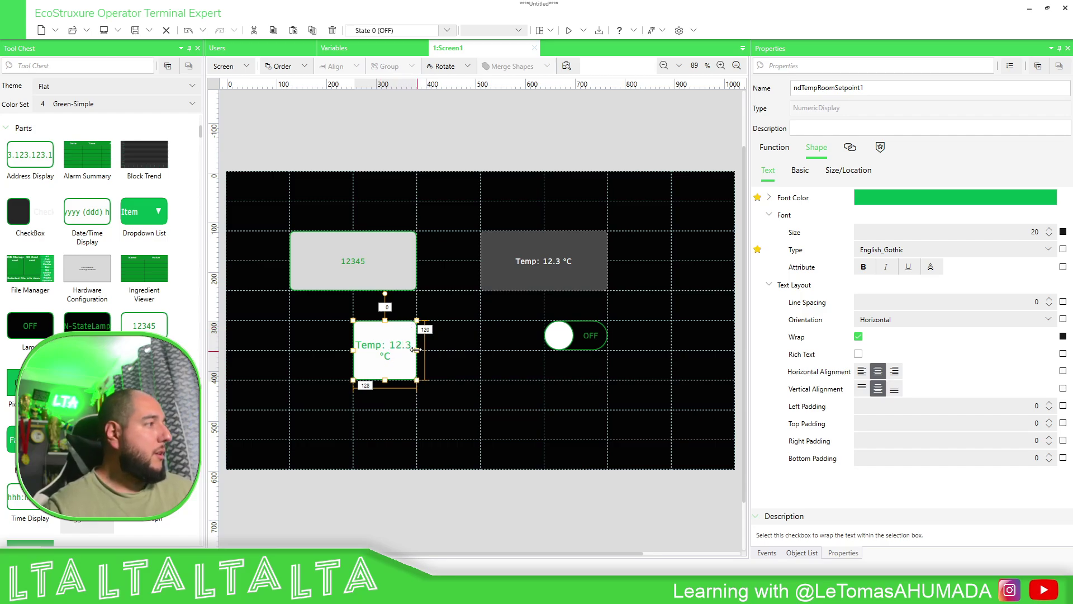
pyautogui.moveTo(416, 350); pyautogui.dragTo(480, 351)
pyautogui.click(858, 337)
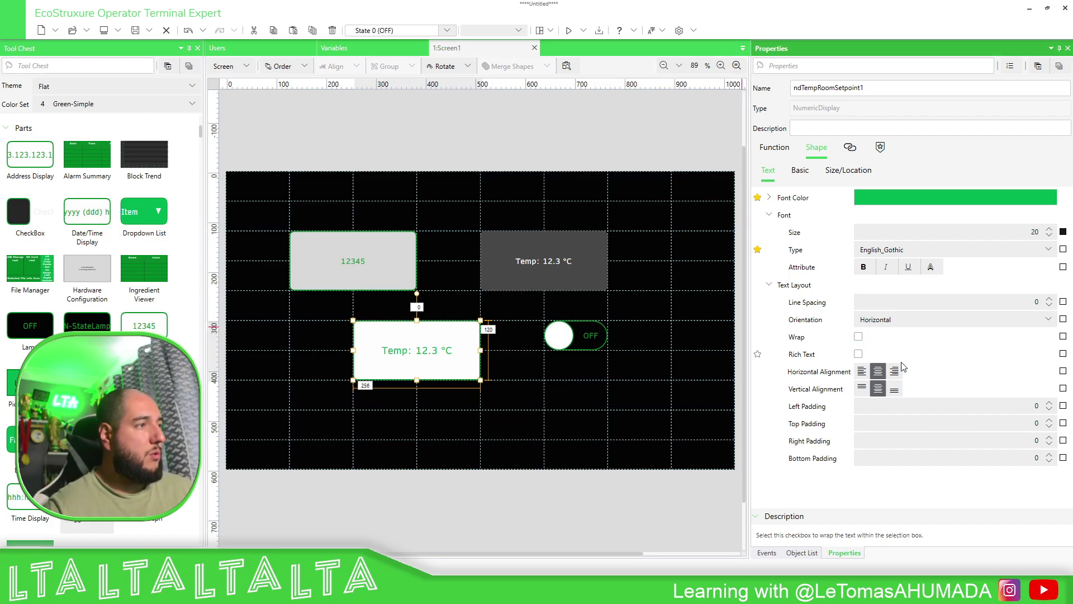
pyautogui.click(801, 175)
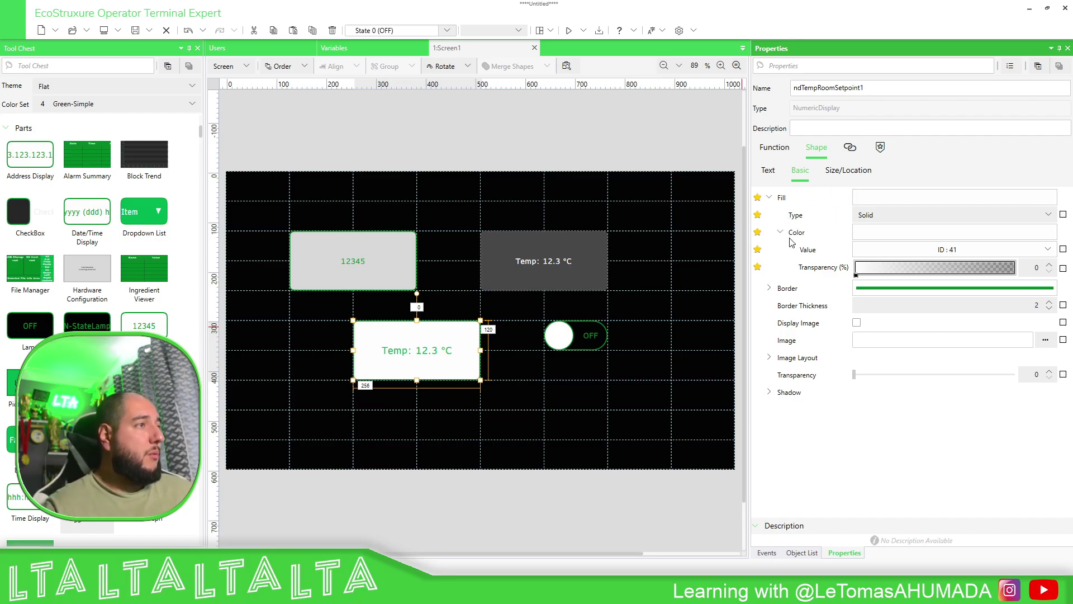
# - Give the setpoint display a white fill, ID 41, after trying orange and light grey
pyautogui.click(942, 250)
pyautogui.click(889, 286)
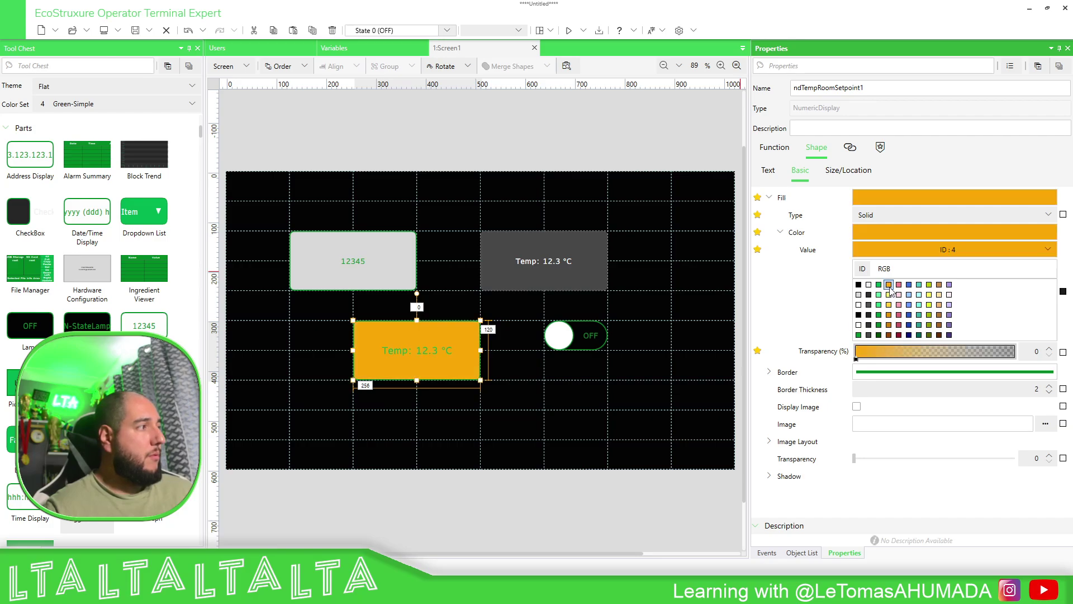
pyautogui.click(859, 295)
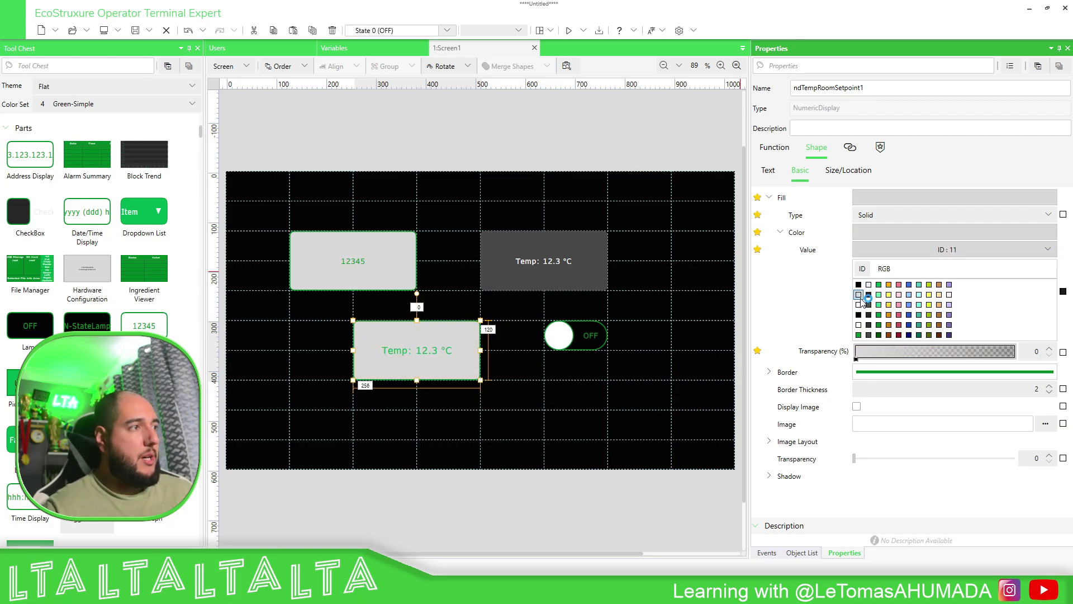
pyautogui.click(869, 285)
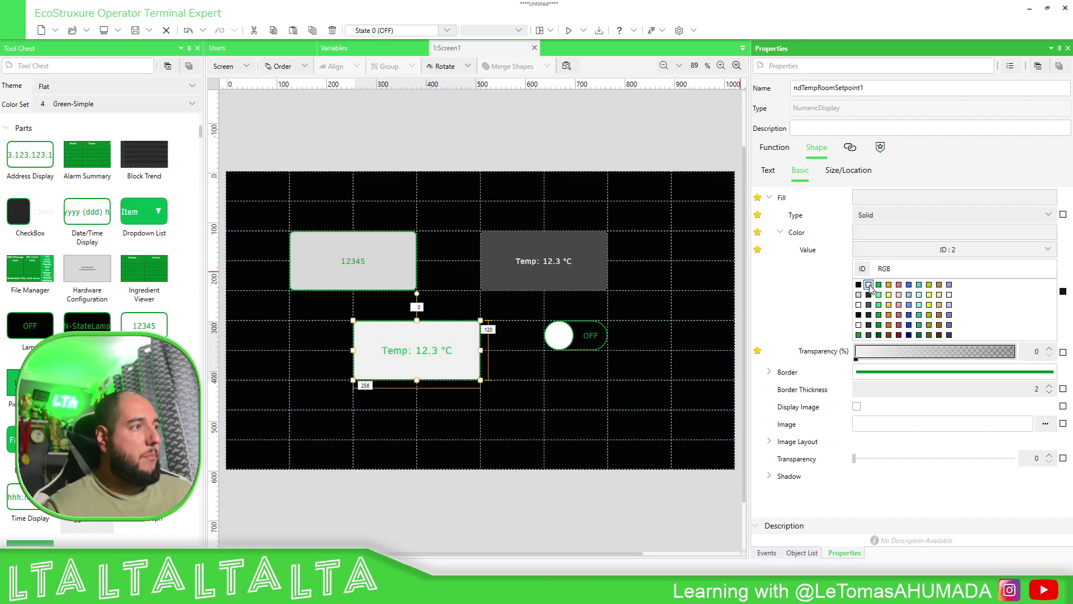
pyautogui.click(859, 325)
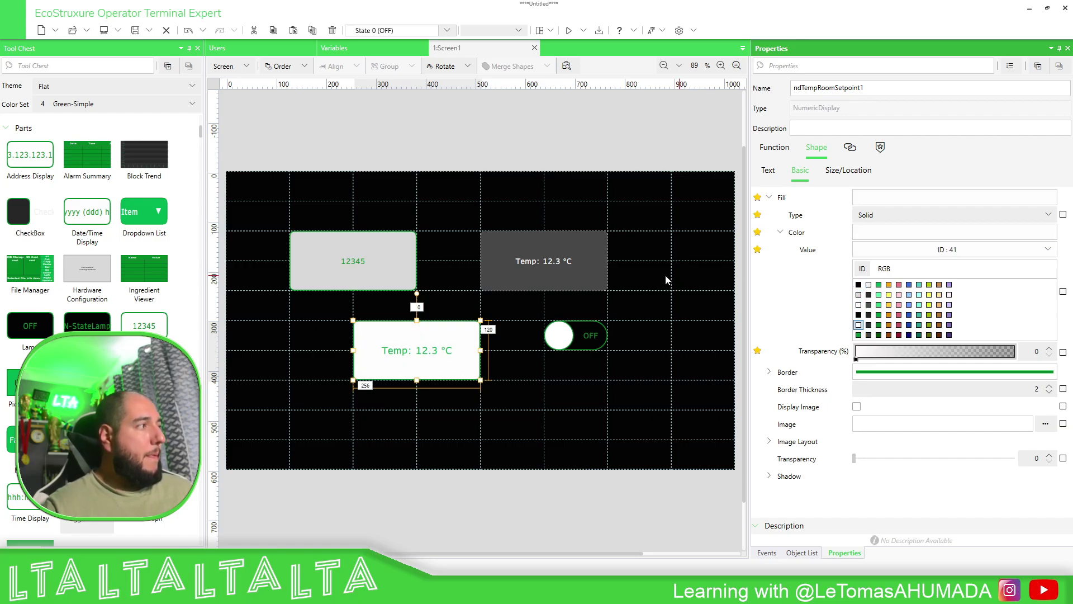
pyautogui.click(688, 270)
pyautogui.click(472, 350)
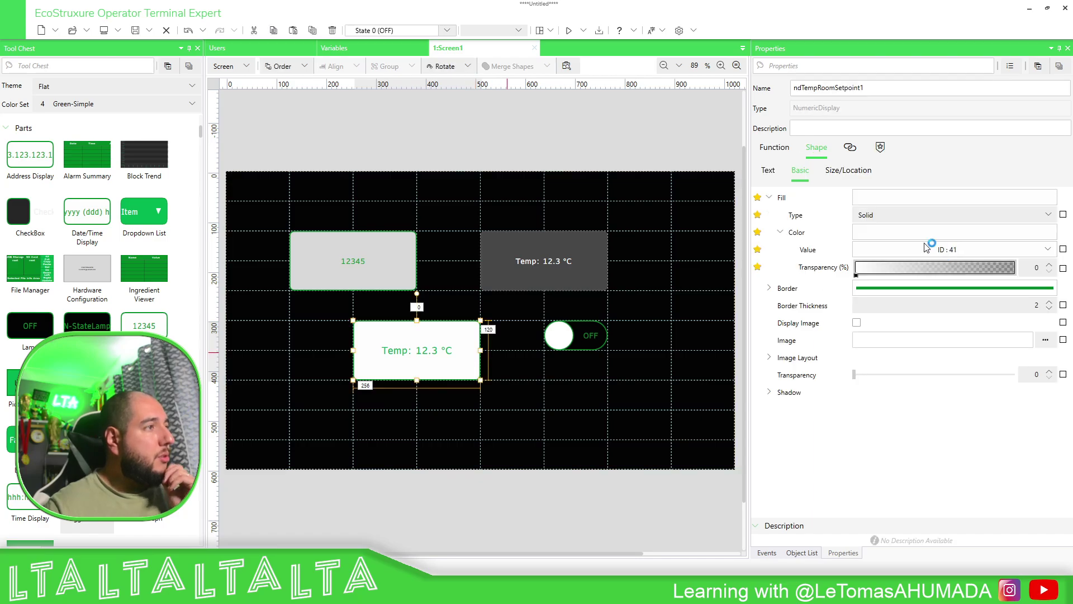
# - Set the border type to Solid after trying Blinking and None
pyautogui.click(771, 291)
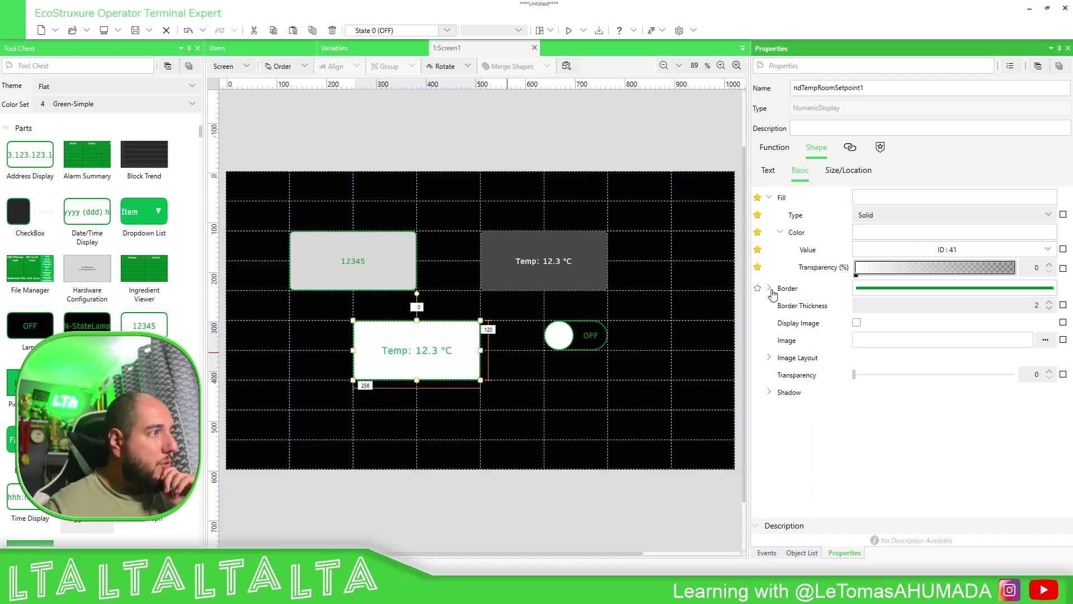
pyautogui.click(770, 288)
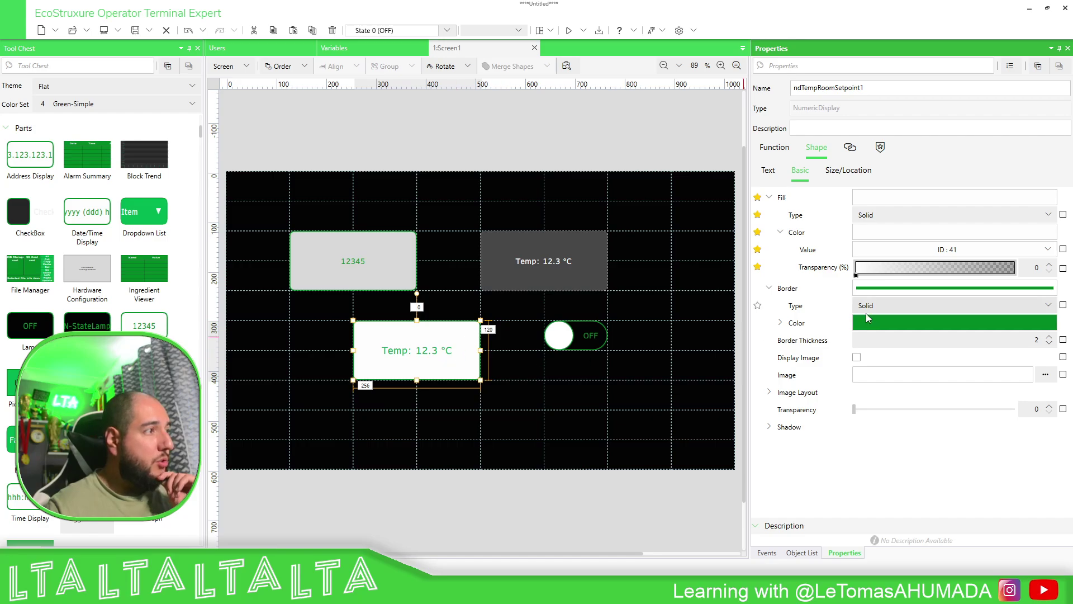
pyautogui.click(880, 303)
pyautogui.click(867, 359)
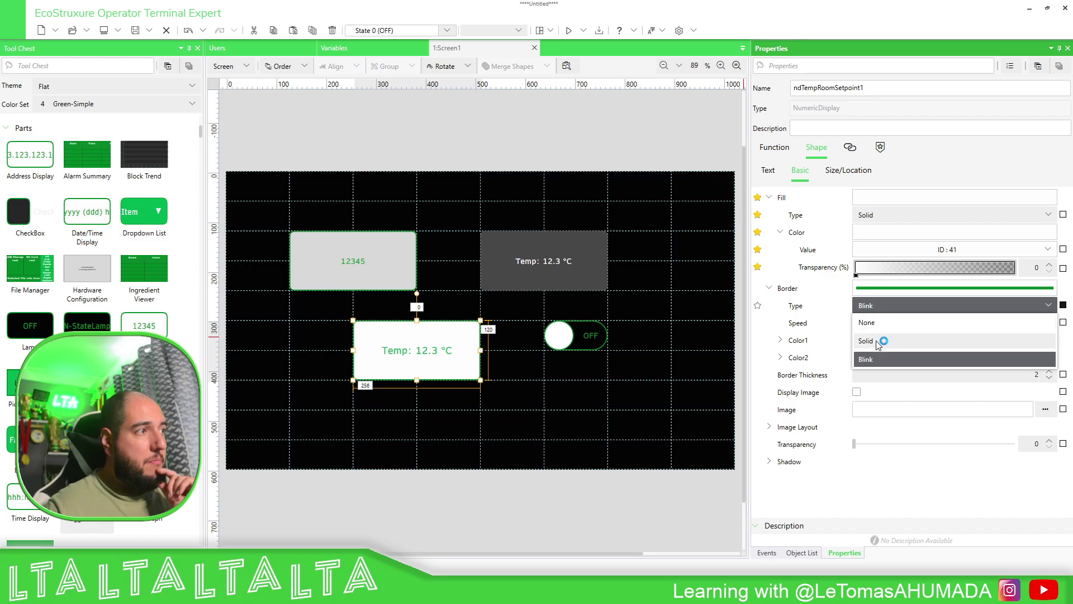
pyautogui.click(875, 323)
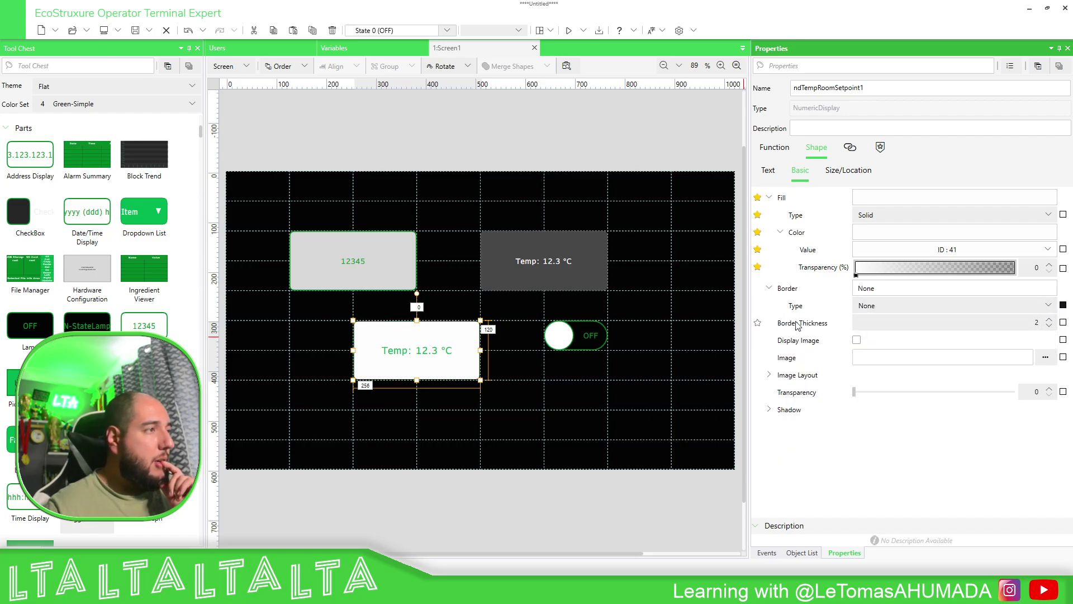
pyautogui.click(870, 308)
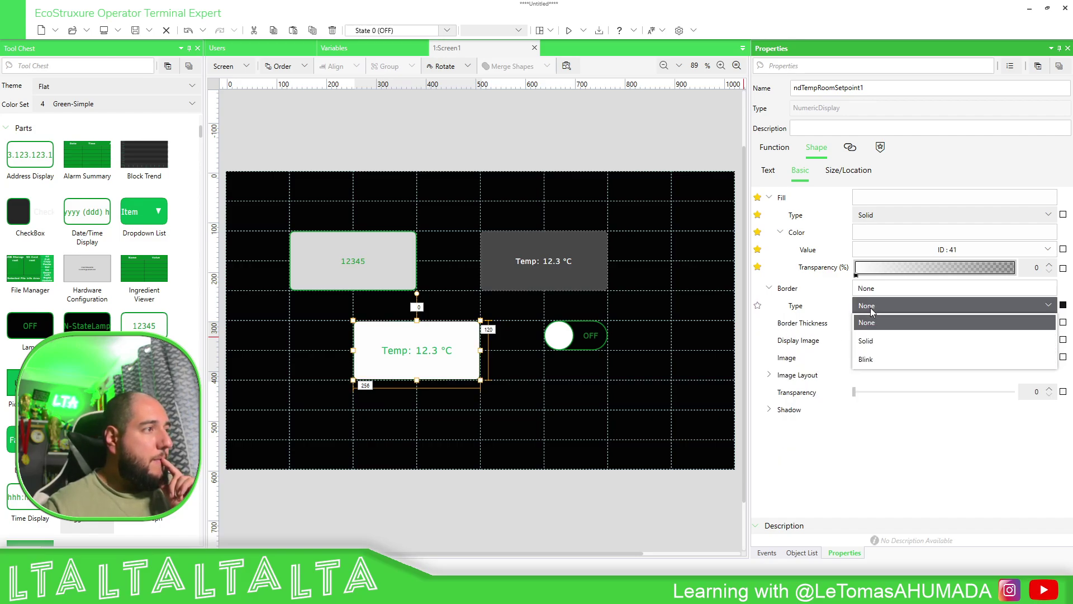
pyautogui.click(868, 341)
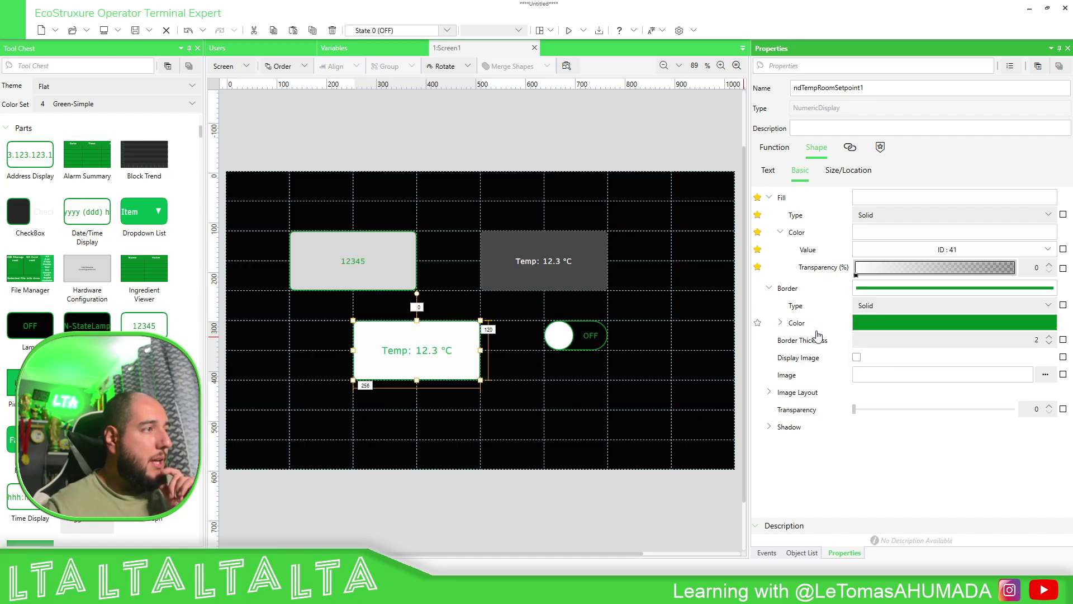
# - Make the border orange ID 4 with thickness 8, and enable Display Image
pyautogui.click(781, 323)
pyautogui.click(889, 339)
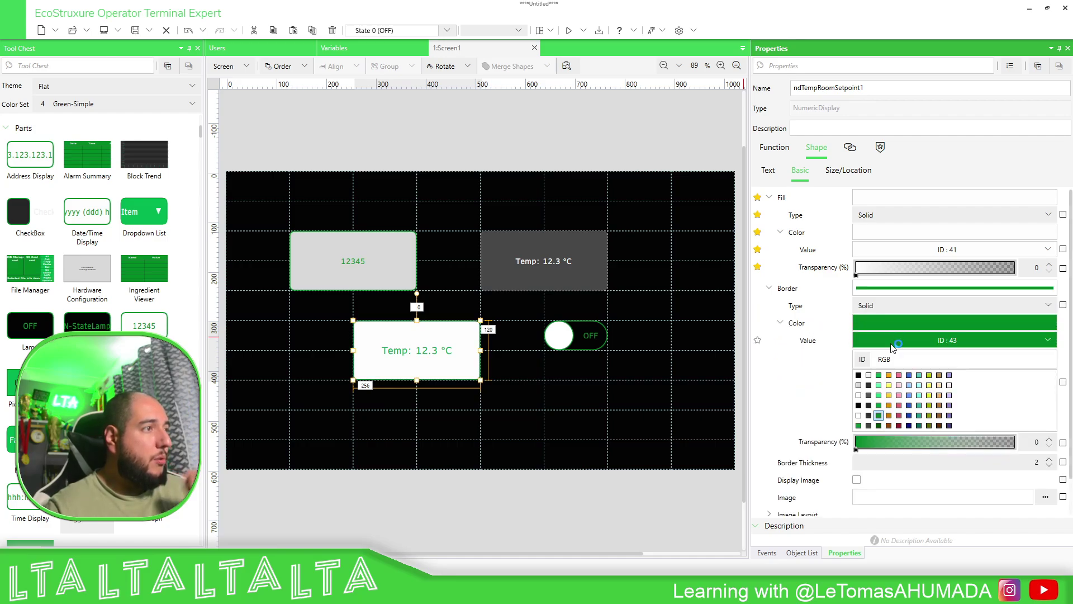
pyautogui.click(888, 376)
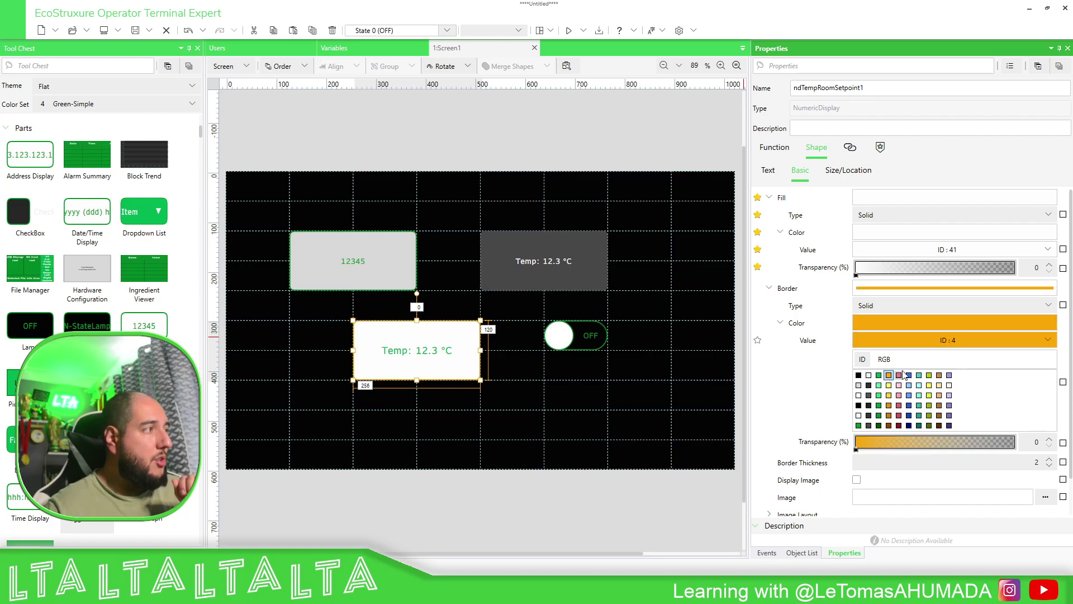
pyautogui.click(788, 326)
pyautogui.click(1050, 337)
pyautogui.click(1049, 336)
pyautogui.click(1050, 337)
pyautogui.click(1050, 336)
pyautogui.click(1049, 337)
pyautogui.click(1049, 336)
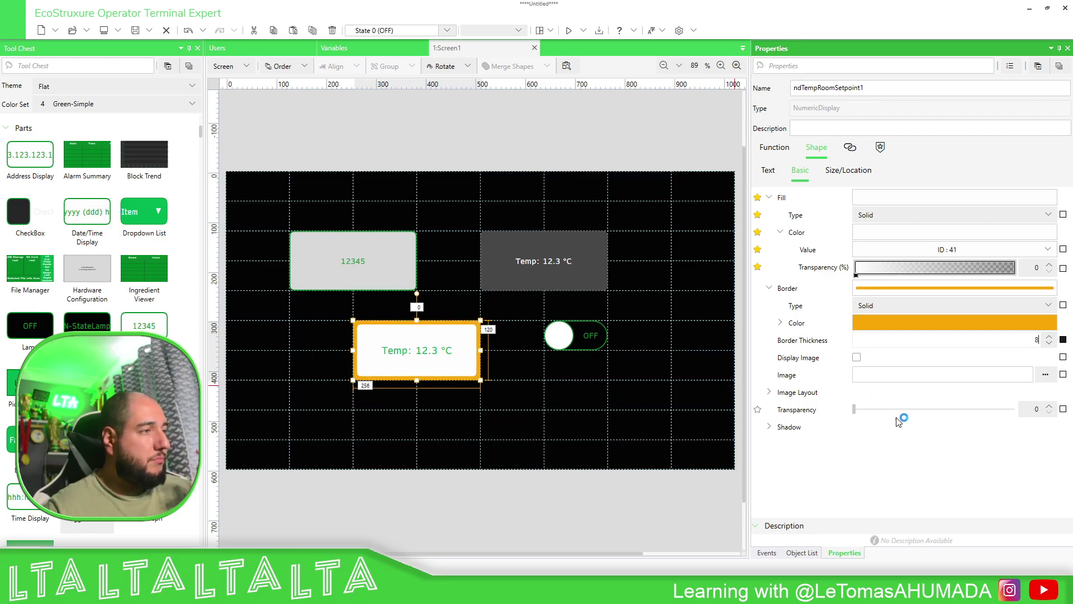
pyautogui.click(857, 358)
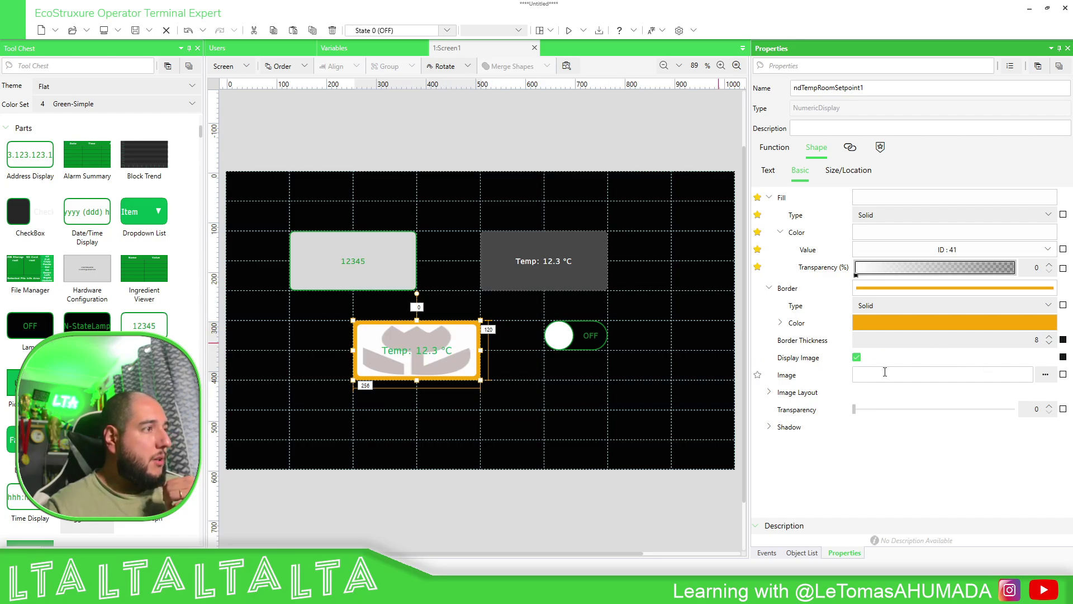
# - Show the TeSys Deca LC1D contactor image in the display and stretch it to 256 × 240
pyautogui.click(1045, 374)
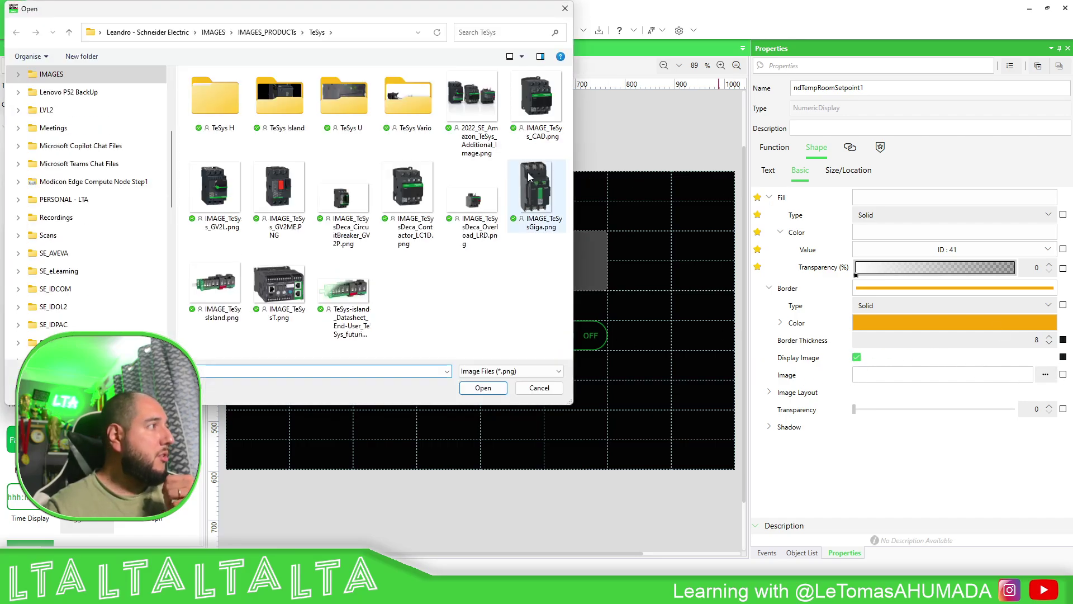
pyautogui.doubleClick(423, 189)
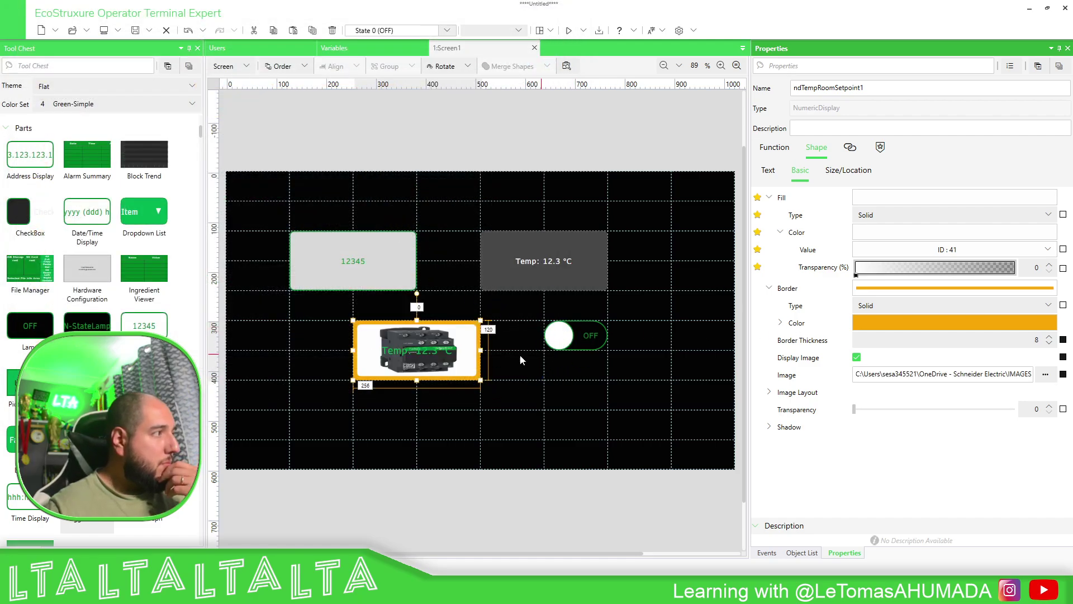
pyautogui.moveTo(481, 379); pyautogui.dragTo(472, 438)
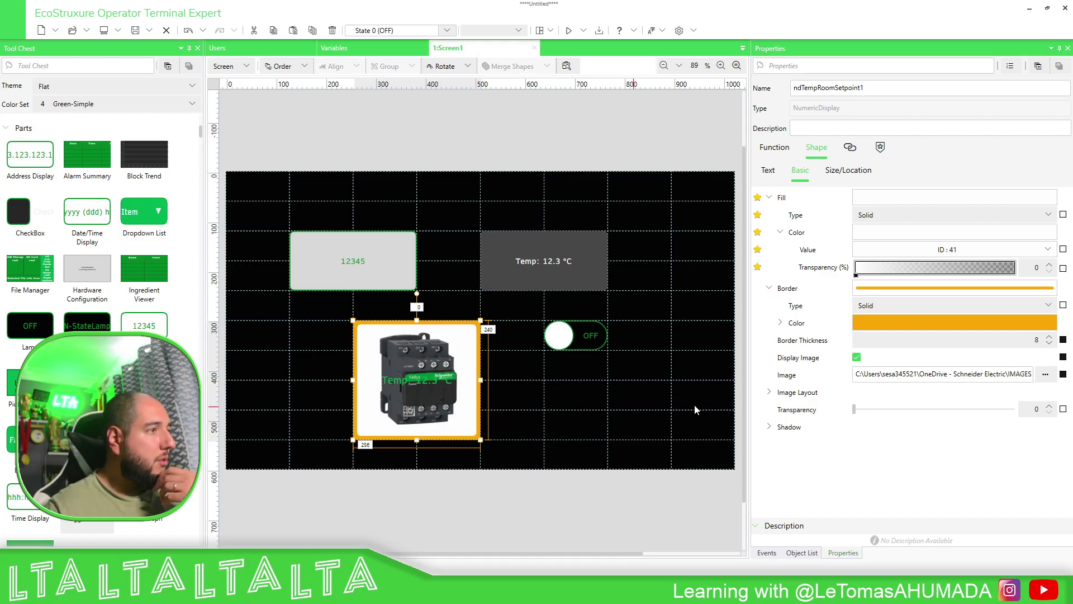
# - Top-align the temperature text, leaving image transparency at full opacity and unbound
pyautogui.click(769, 393)
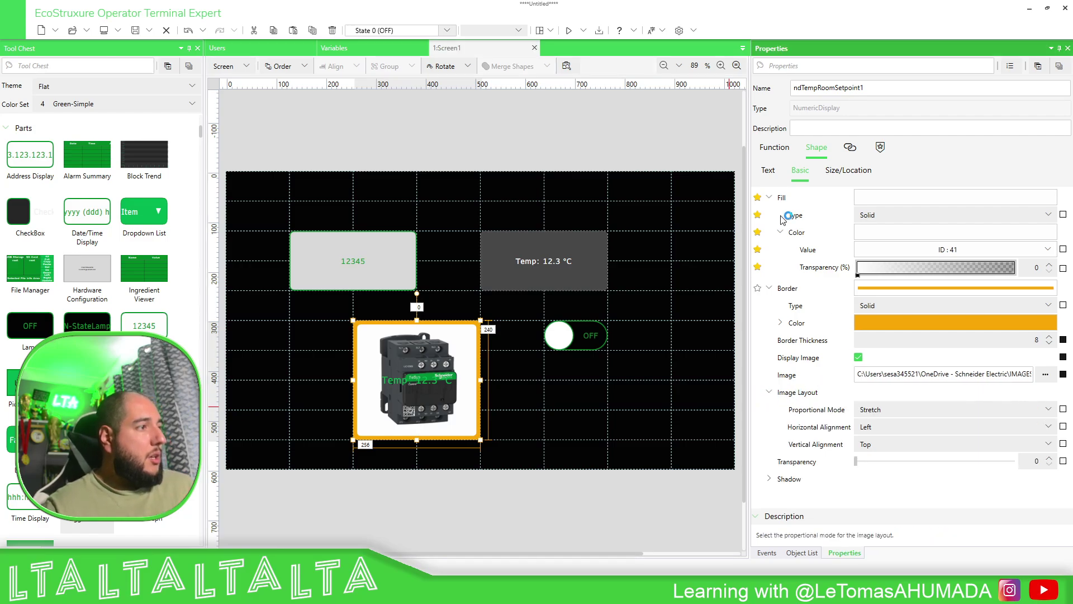
pyautogui.click(769, 170)
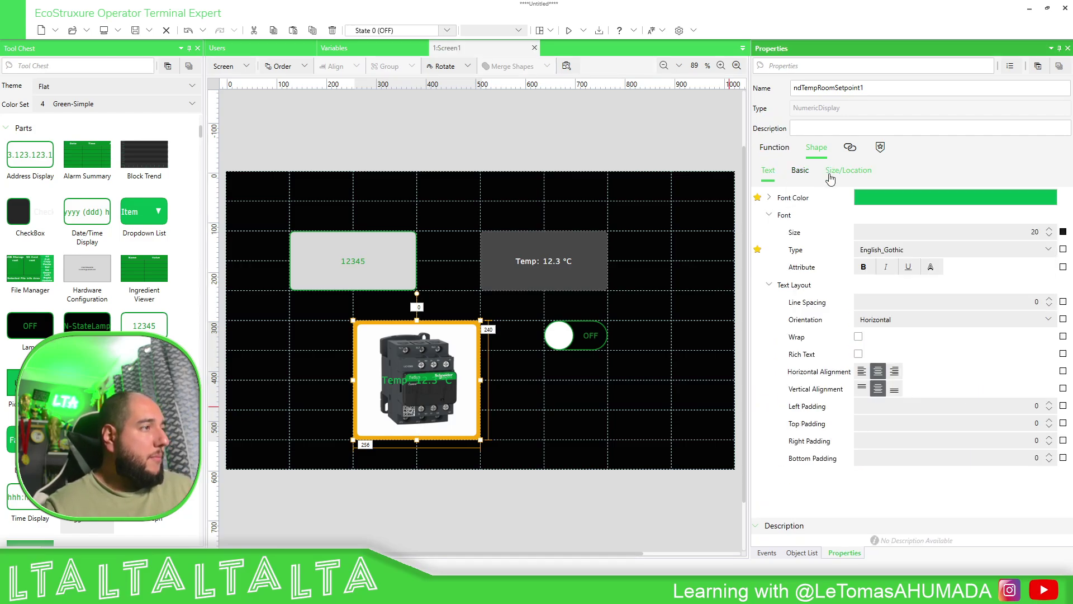
pyautogui.click(862, 388)
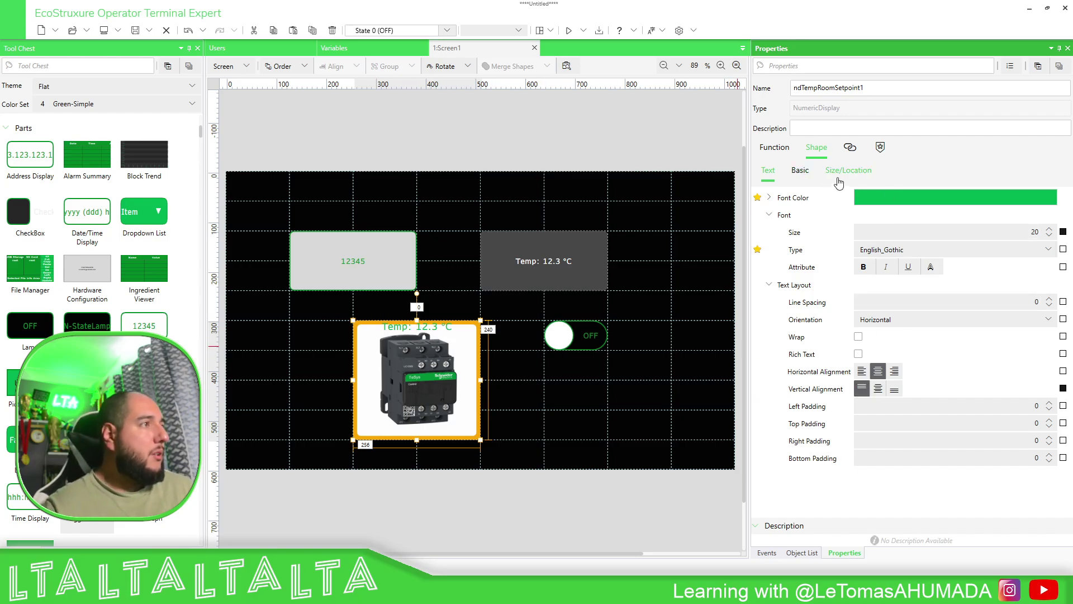
pyautogui.click(837, 174)
pyautogui.click(800, 171)
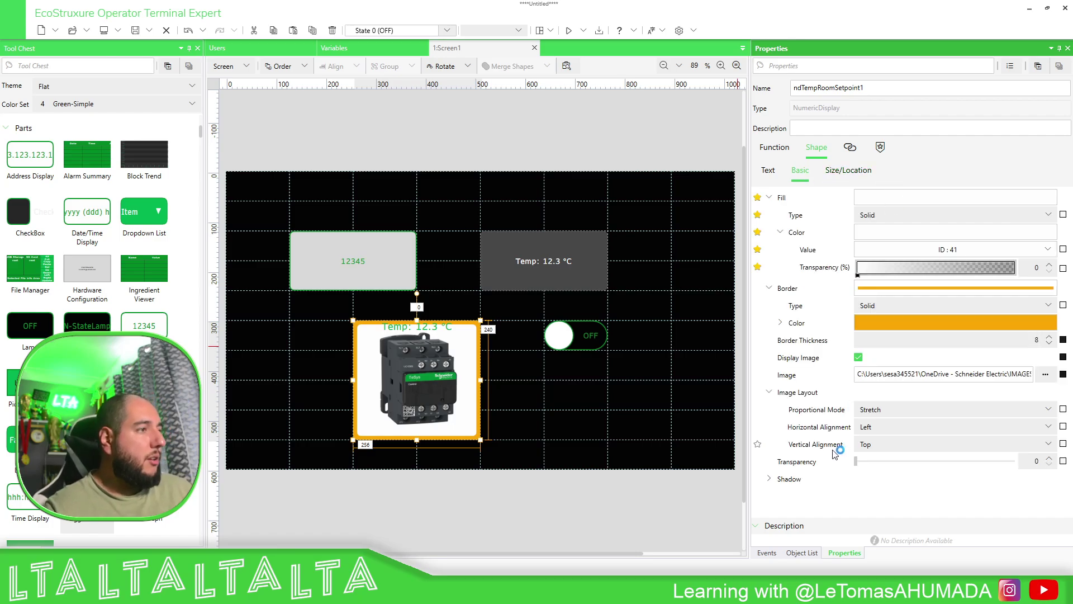
pyautogui.click(769, 393)
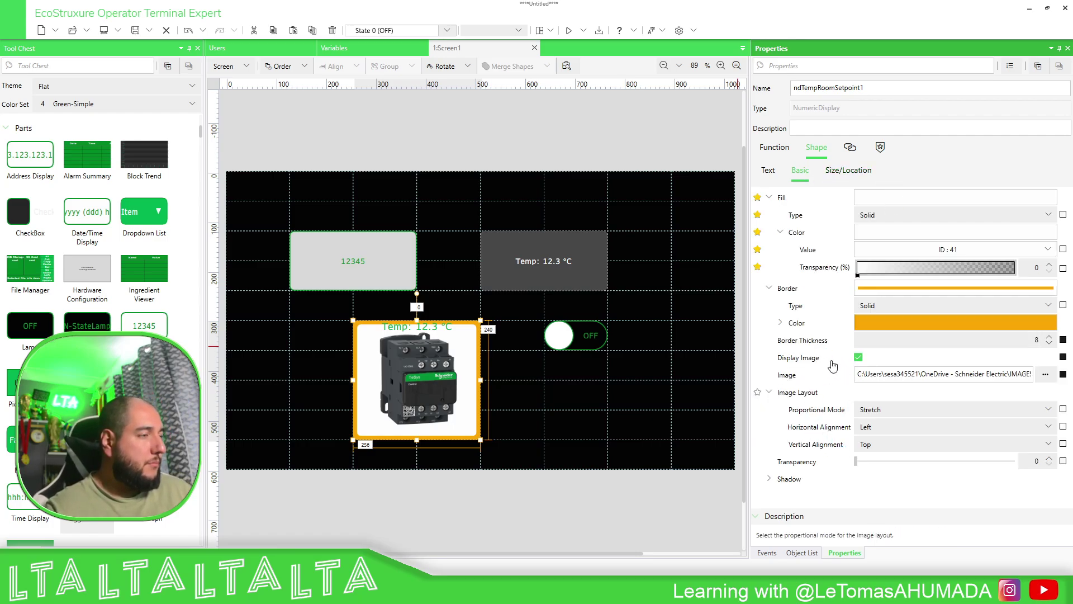
pyautogui.moveTo(858, 412)
pyautogui.mouseDown()
pyautogui.moveTo(1006, 410)
pyautogui.moveTo(856, 410)
pyautogui.mouseUp()
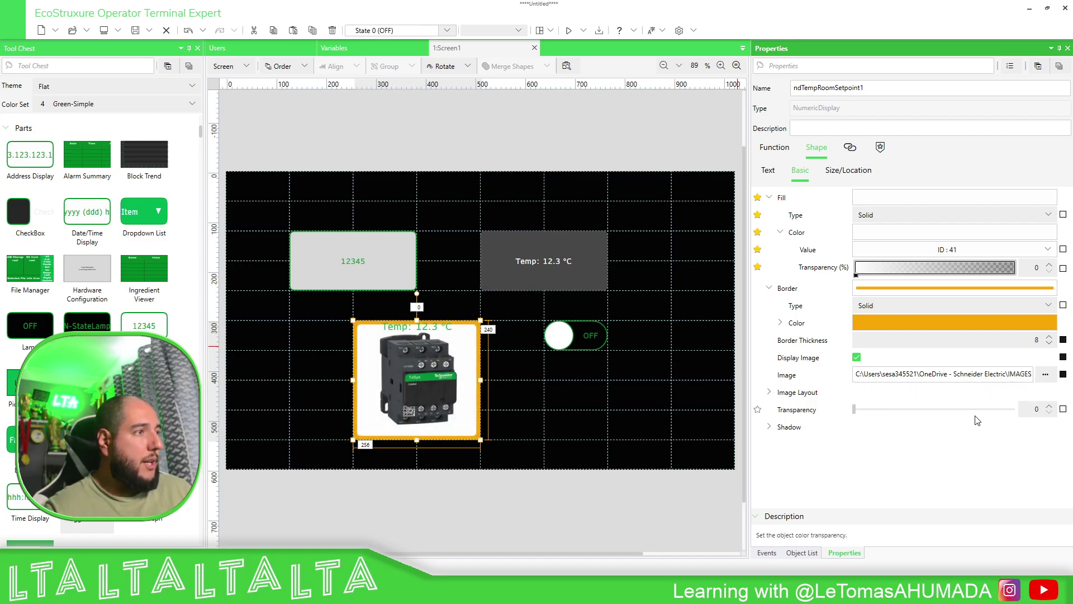
pyautogui.click(1063, 408)
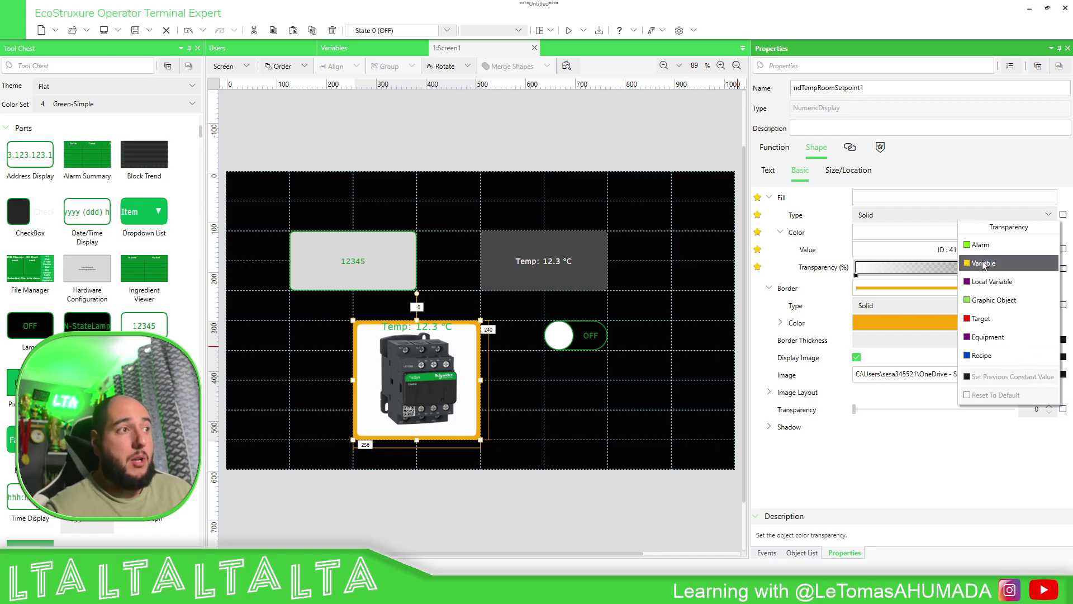
pyautogui.click(867, 476)
# - Enable the display's shadow and set the screen grid's fill colour to white, ID 41
pyautogui.click(770, 427)
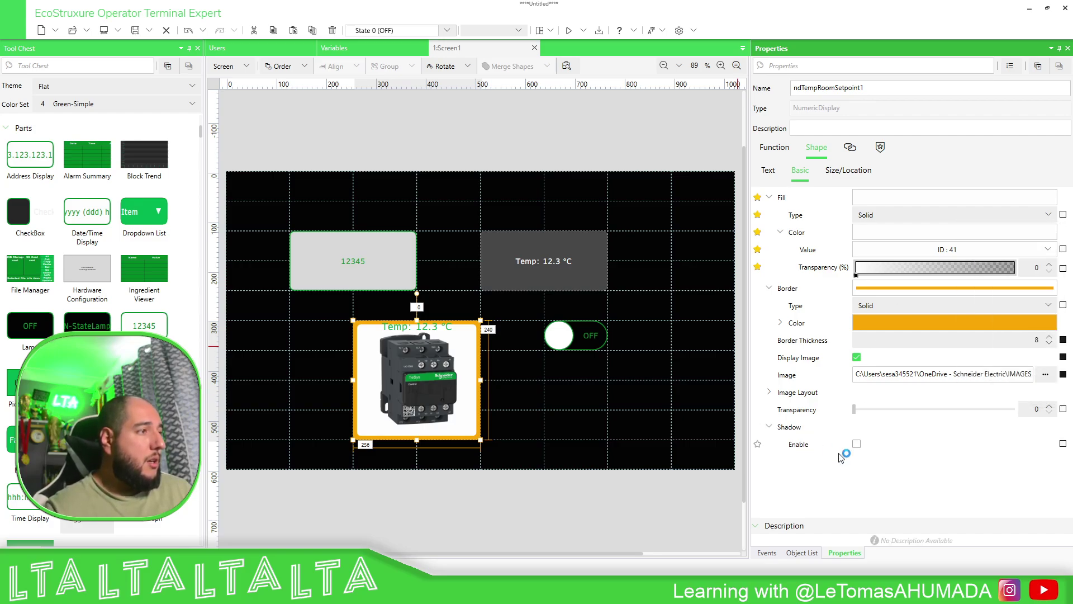
pyautogui.click(857, 444)
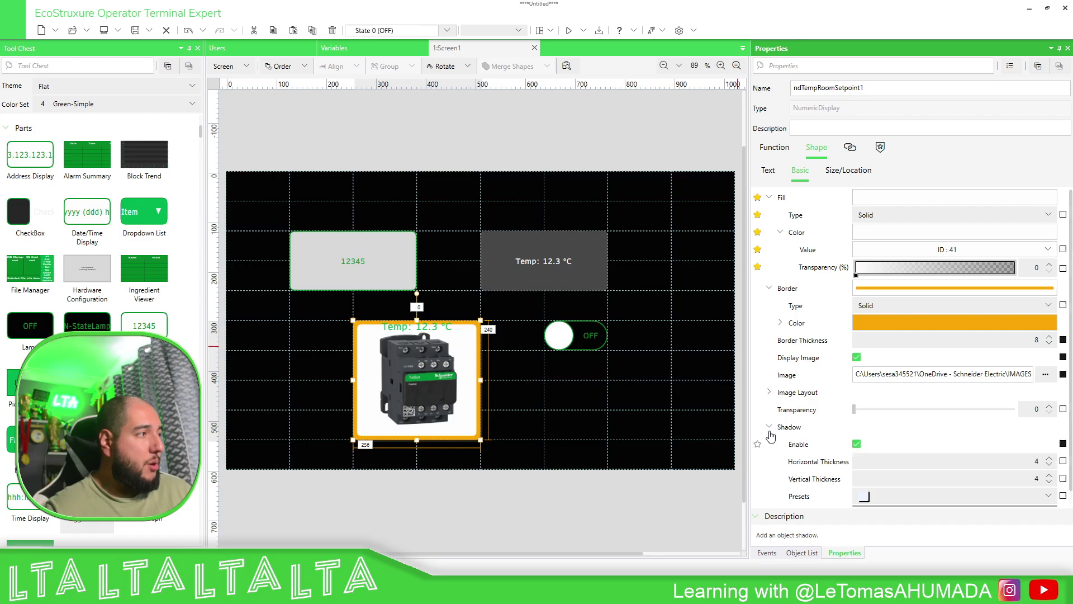
pyautogui.click(603, 423)
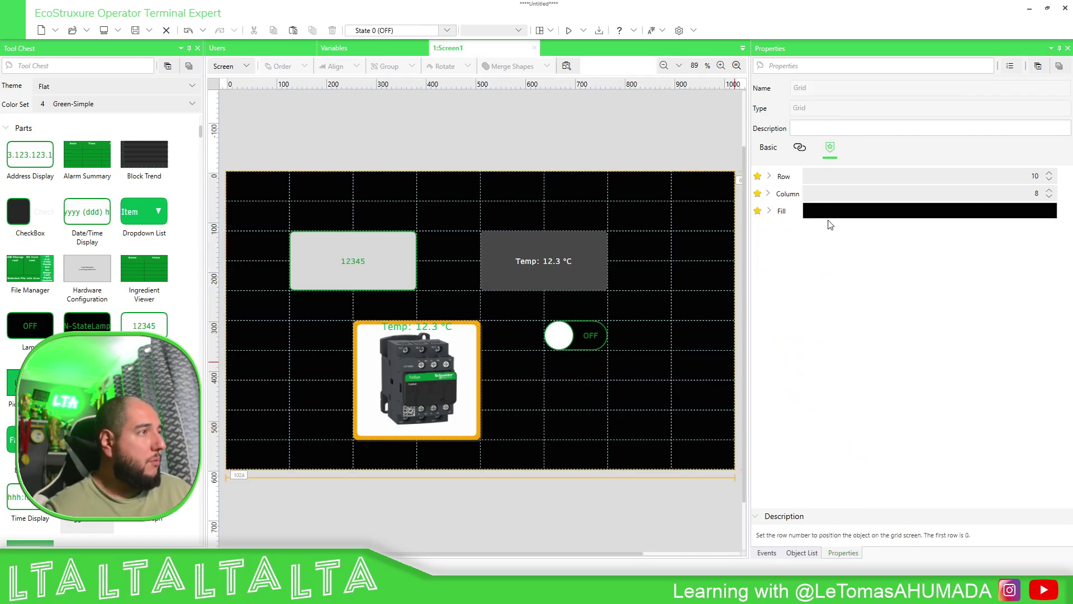
pyautogui.click(770, 212)
pyautogui.click(779, 246)
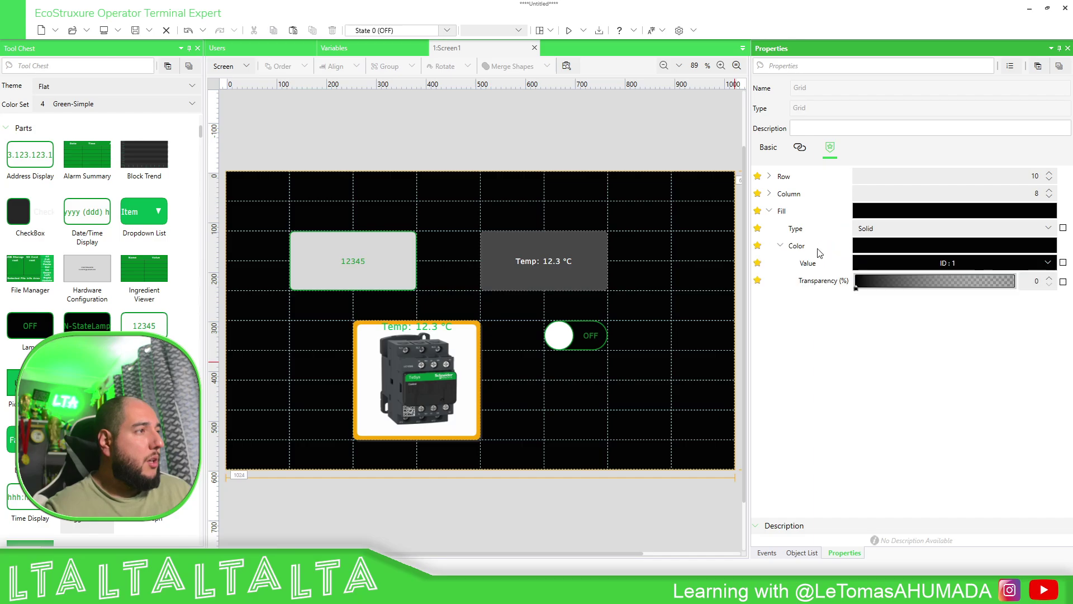
pyautogui.click(858, 269)
pyautogui.click(859, 338)
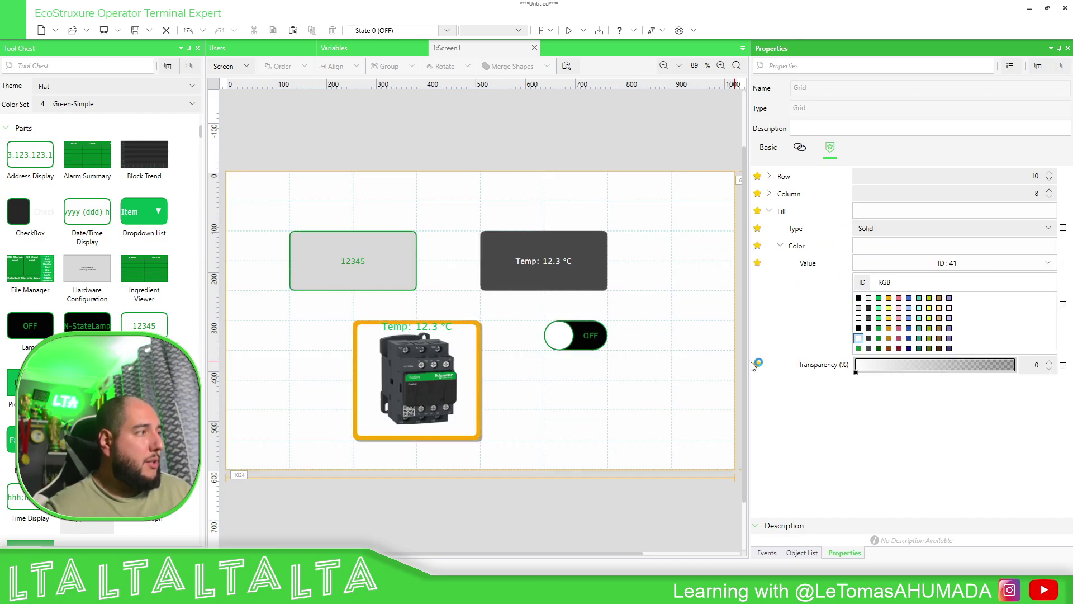
pyautogui.click(470, 398)
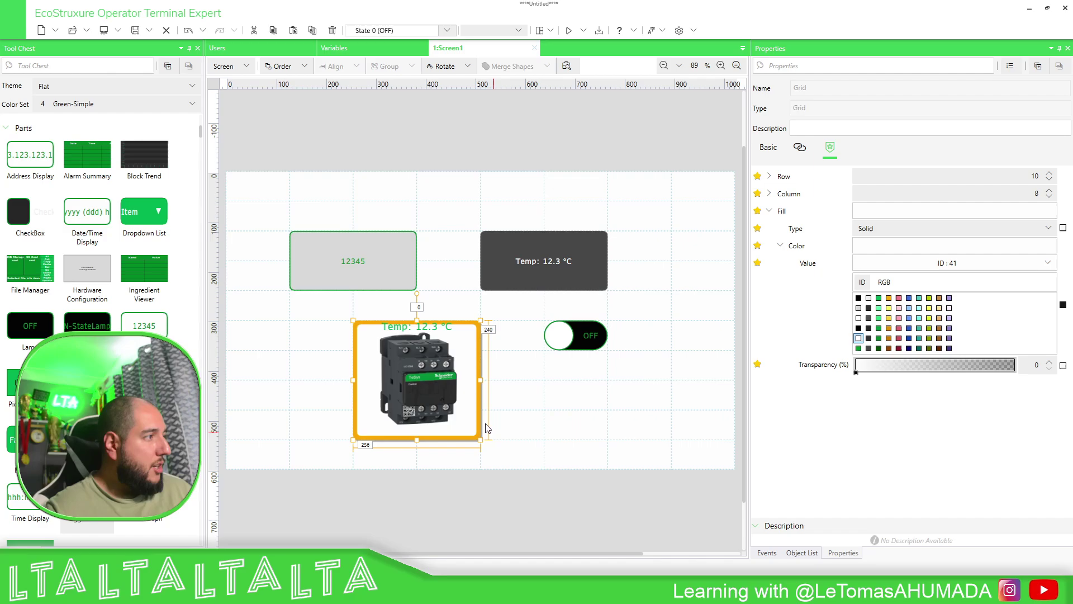
# - Set ndTempRoomSetpoint1's shadow colour to green ID 51 at 50% transparency and check it
pyautogui.click(782, 511)
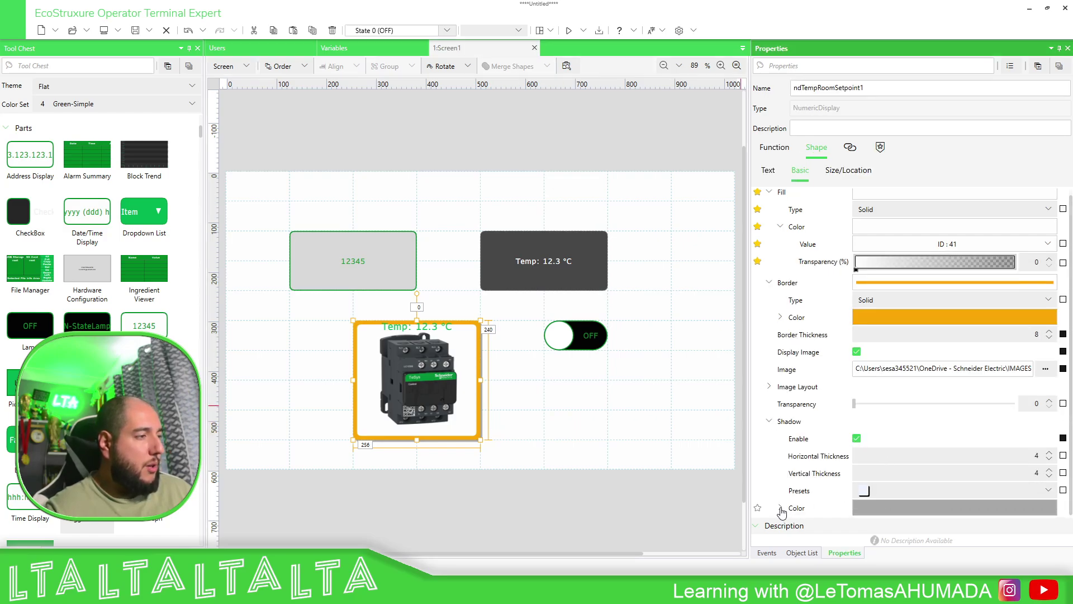
pyautogui.click(938, 481)
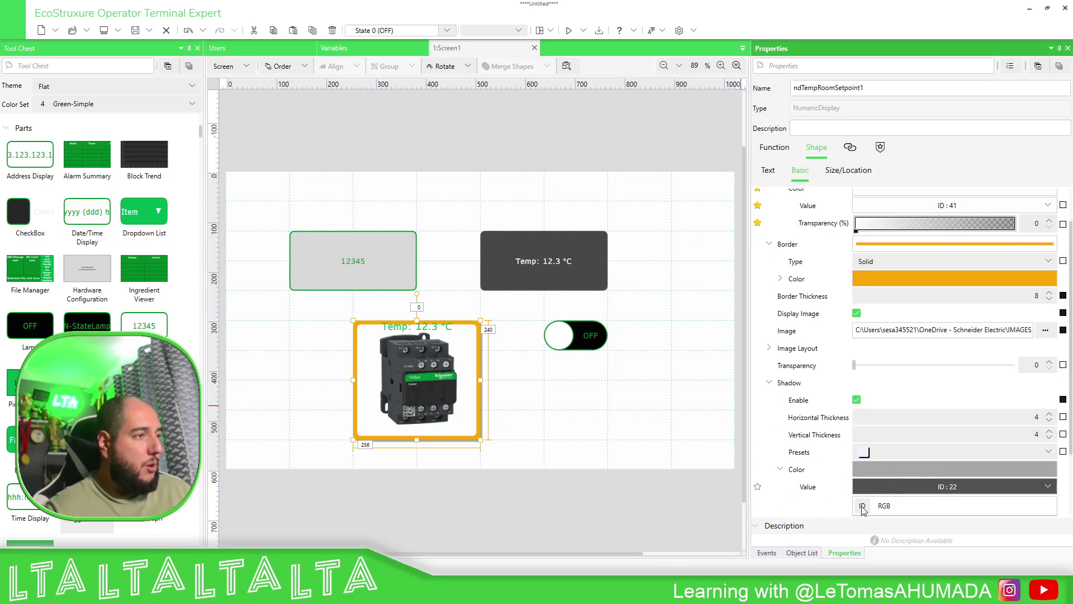
pyautogui.click(859, 491)
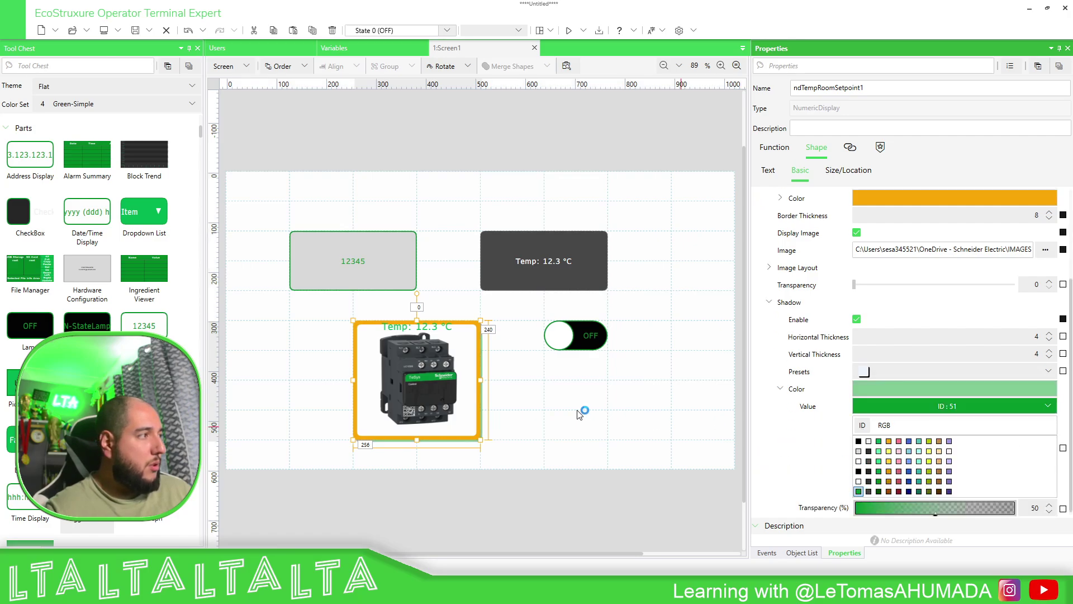
pyautogui.click(555, 390)
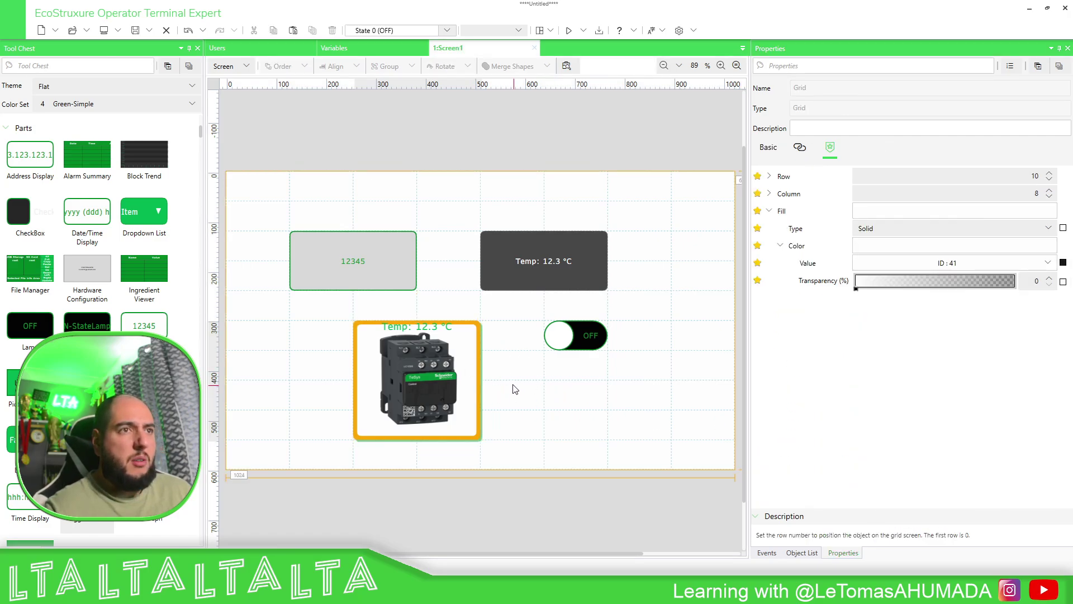
pyautogui.keyDown('ctrl'); pyautogui.scroll(5, 515, 379); pyautogui.keyUp('ctrl')
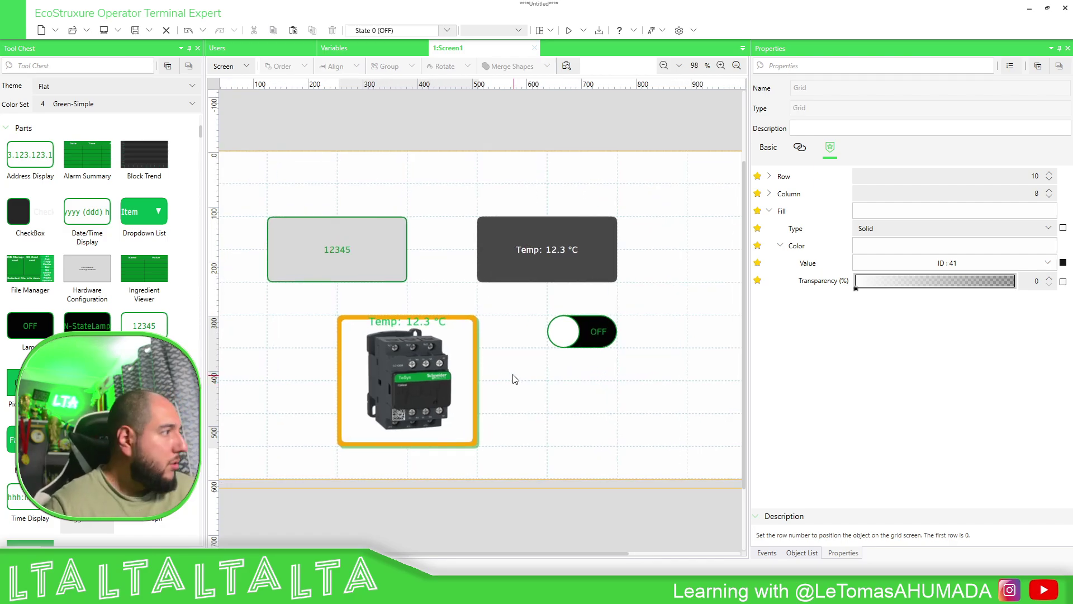
pyautogui.keyDown('ctrl'); pyautogui.scroll(-5, 449, 397); pyautogui.keyUp('ctrl')
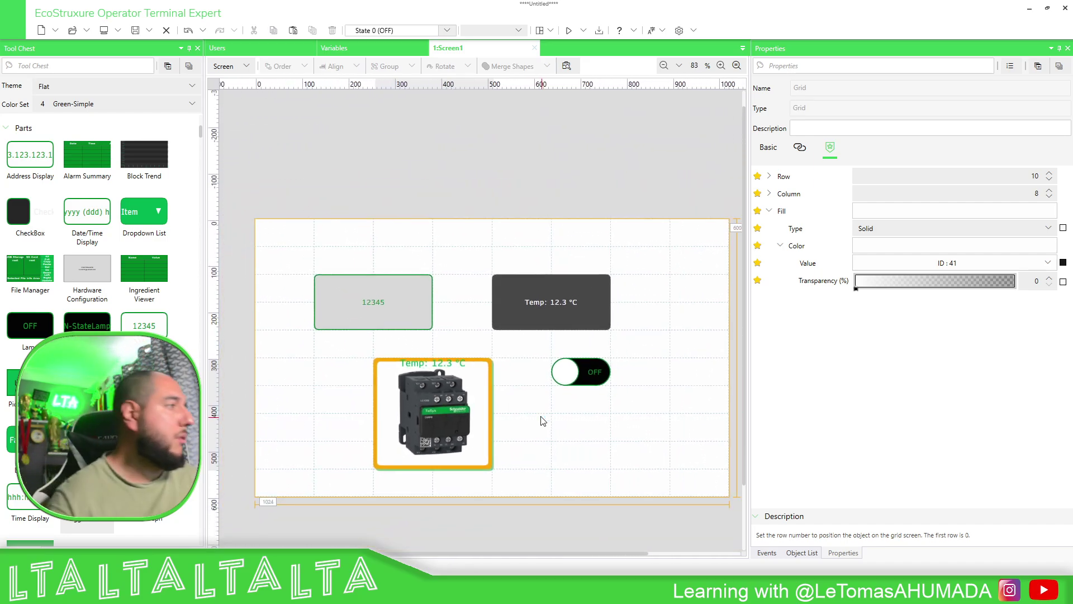
pyautogui.click(469, 383)
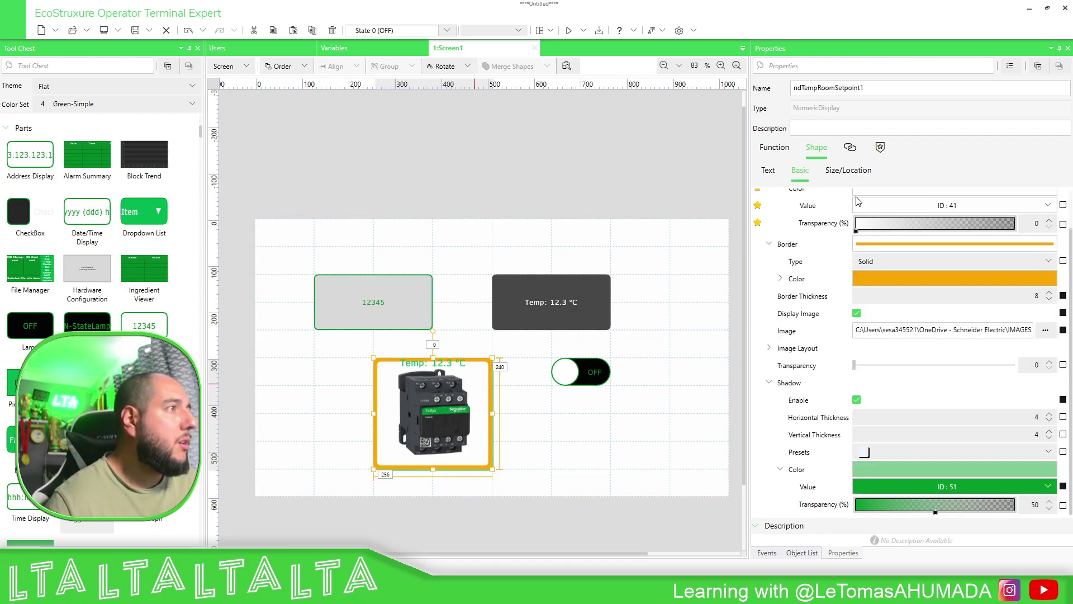
pyautogui.click(846, 171)
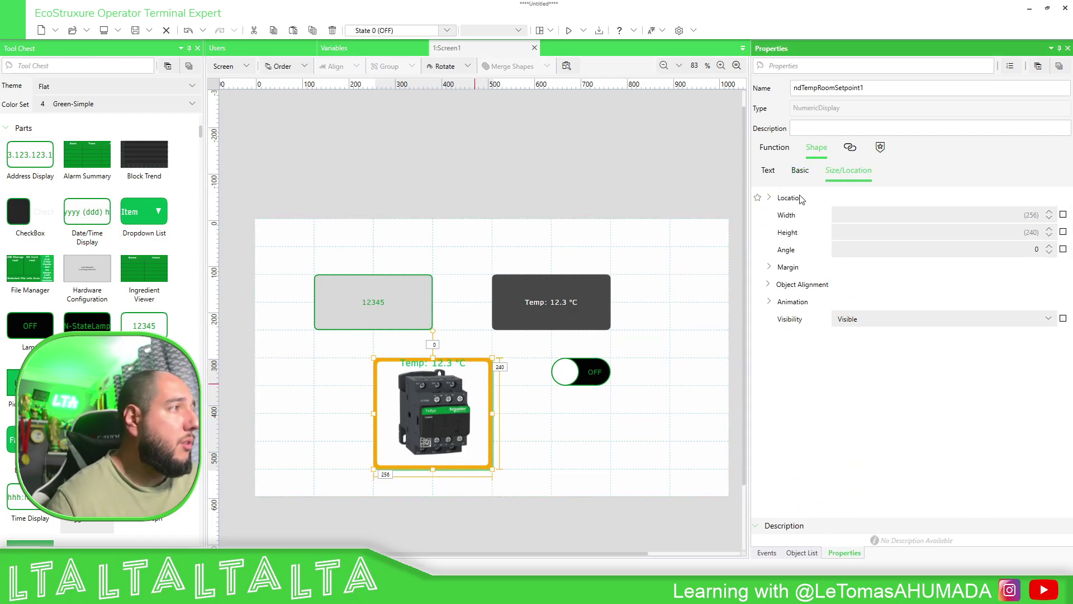
pyautogui.click(770, 199)
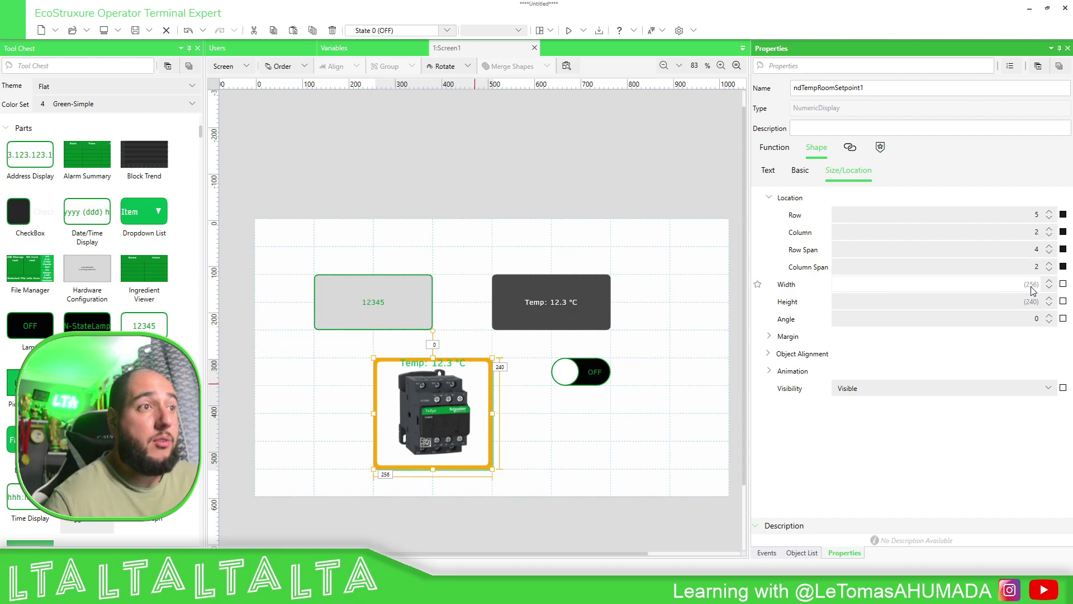
pyautogui.click(1062, 284)
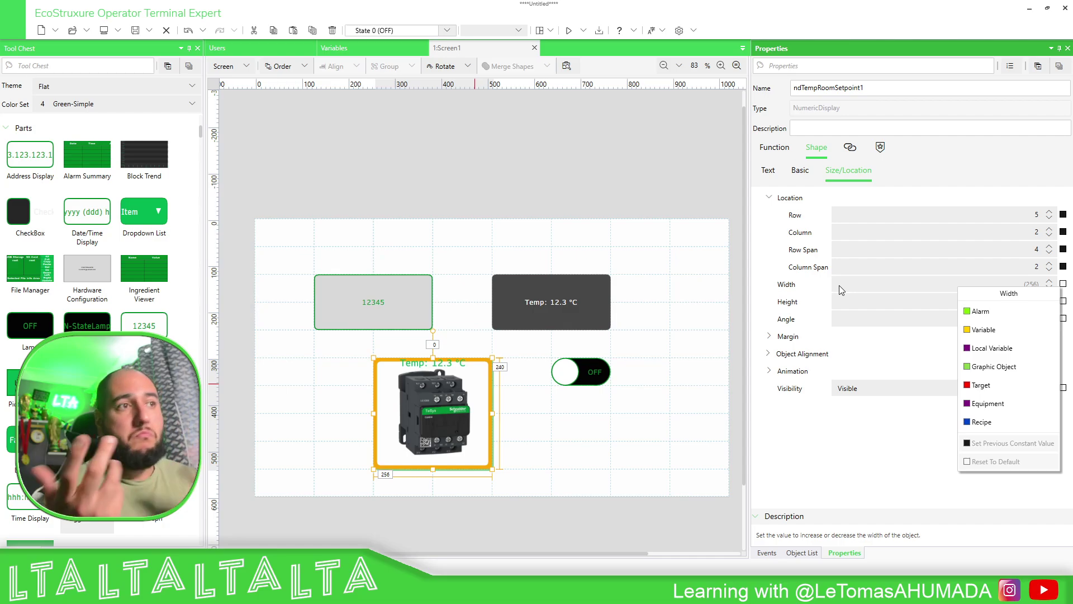
pyautogui.click(828, 410)
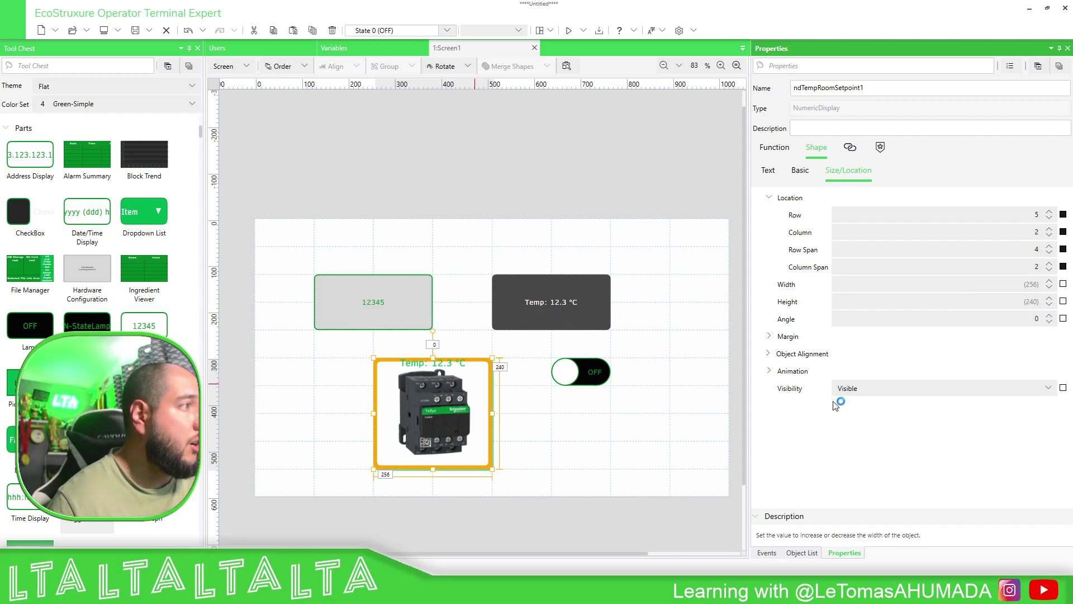
pyautogui.click(769, 198)
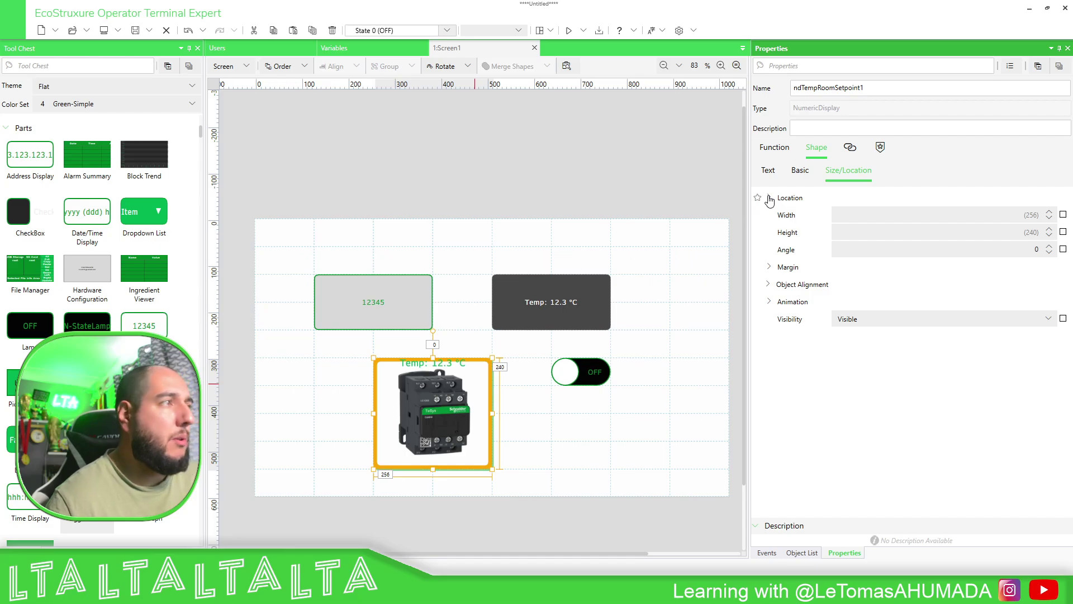
pyautogui.click(769, 285)
pyautogui.click(769, 285)
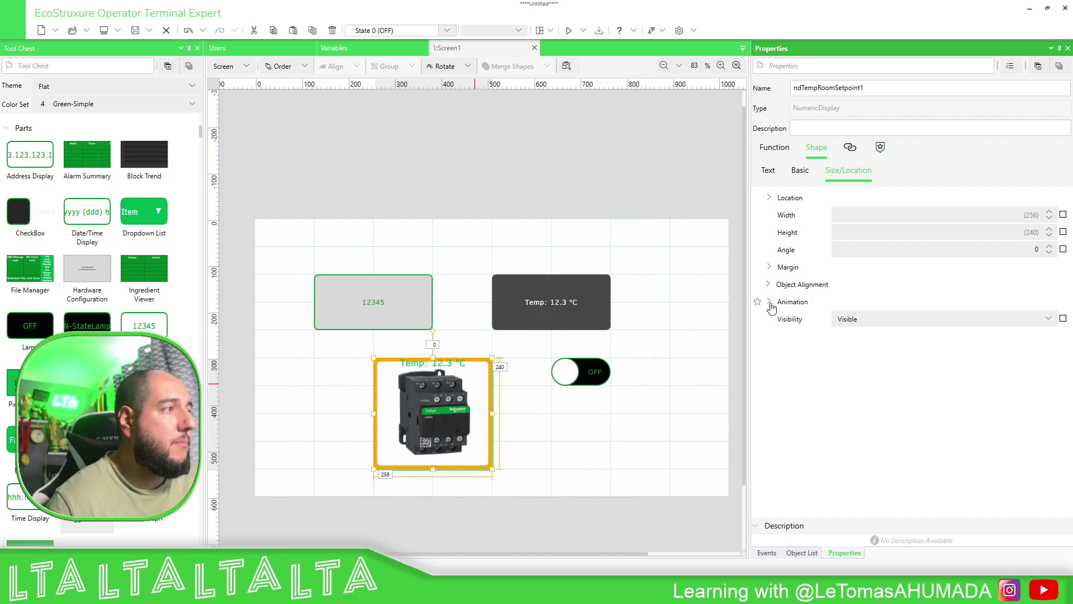
pyautogui.click(770, 302)
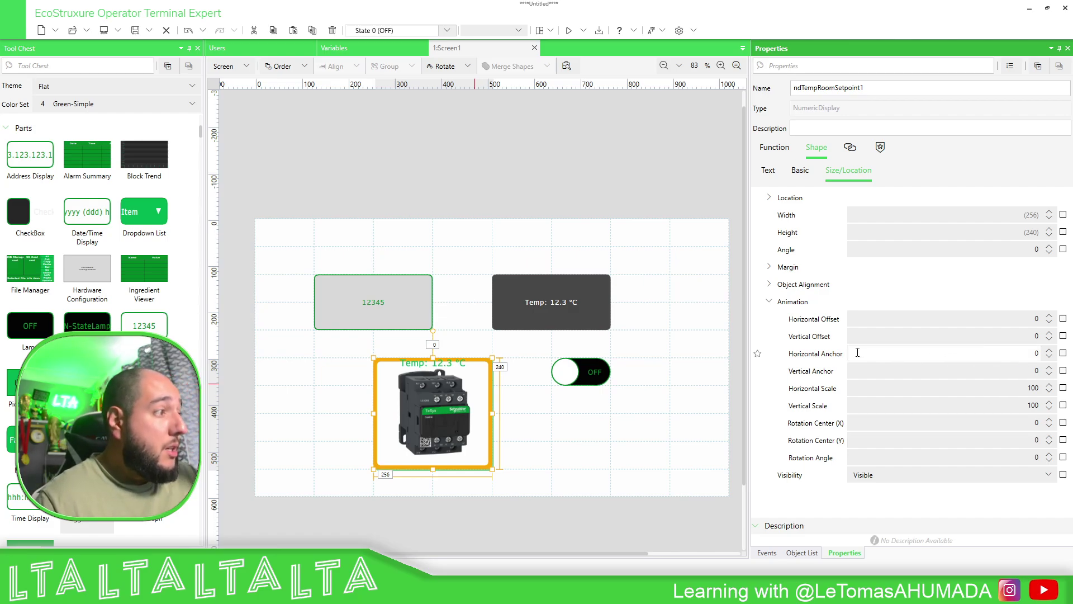
pyautogui.click(770, 301)
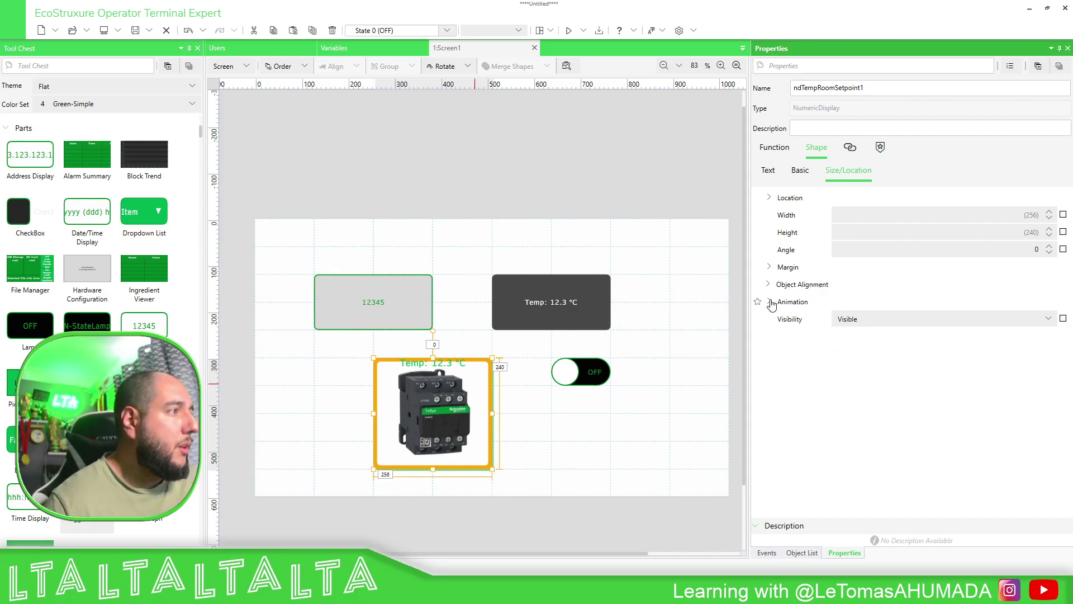
pyautogui.click(881, 321)
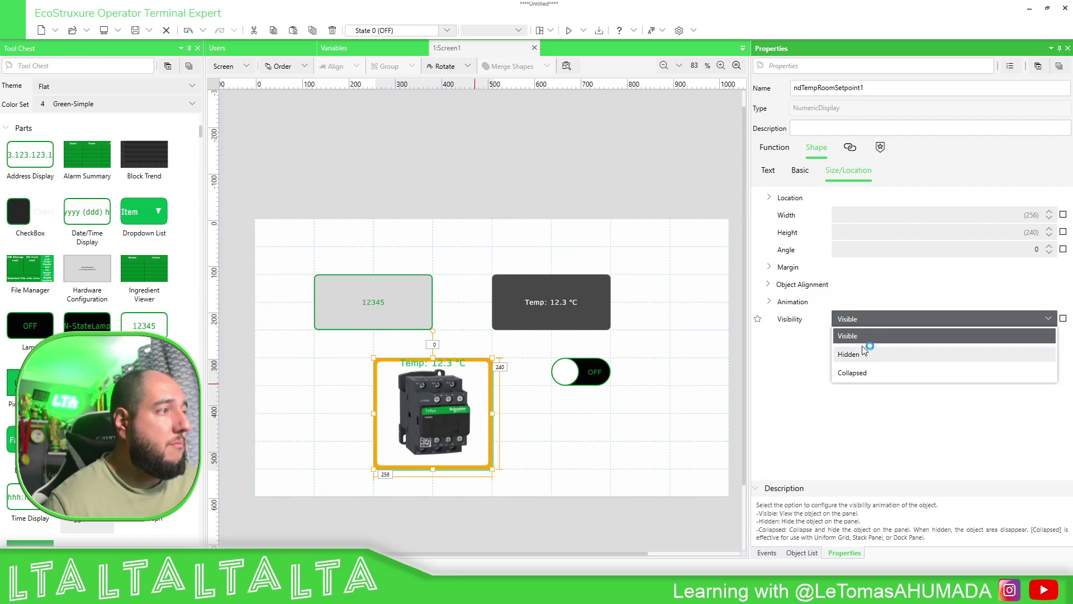
pyautogui.click(829, 369)
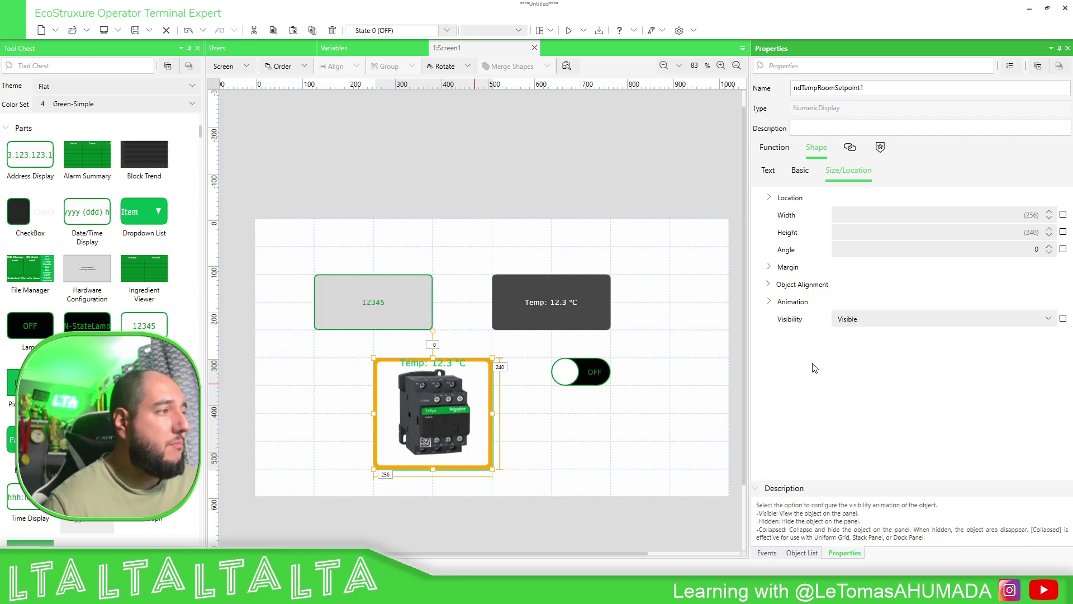
pyautogui.click(1063, 320)
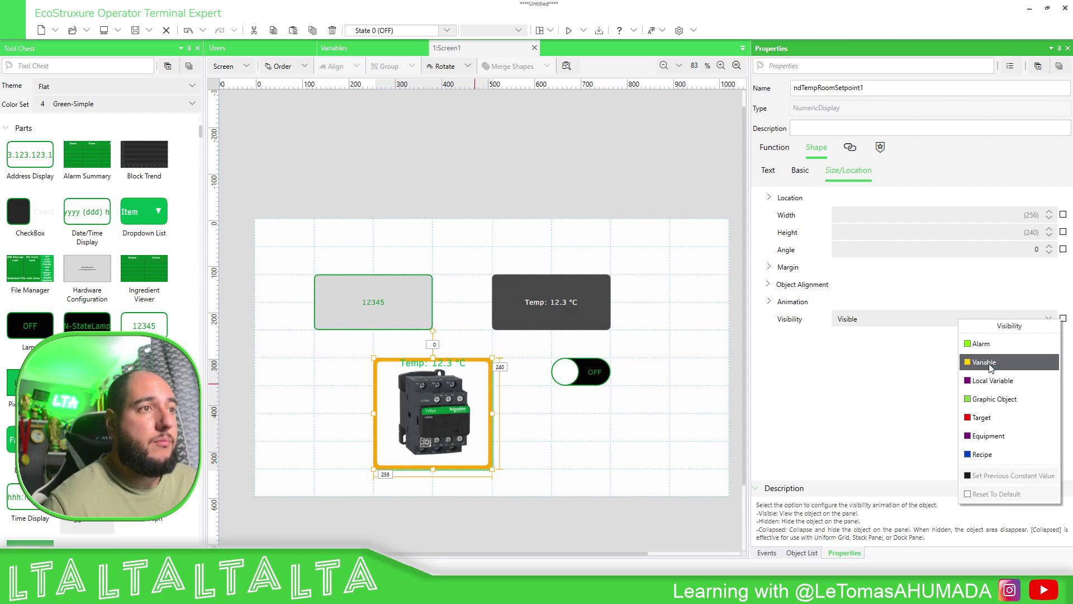
pyautogui.click(876, 380)
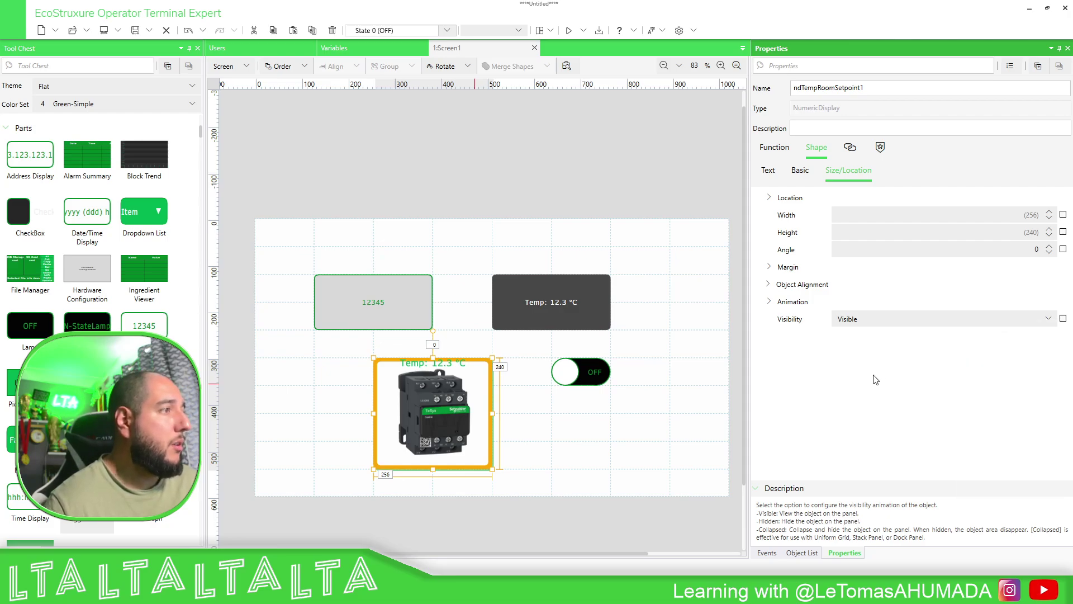
pyautogui.click(619, 410)
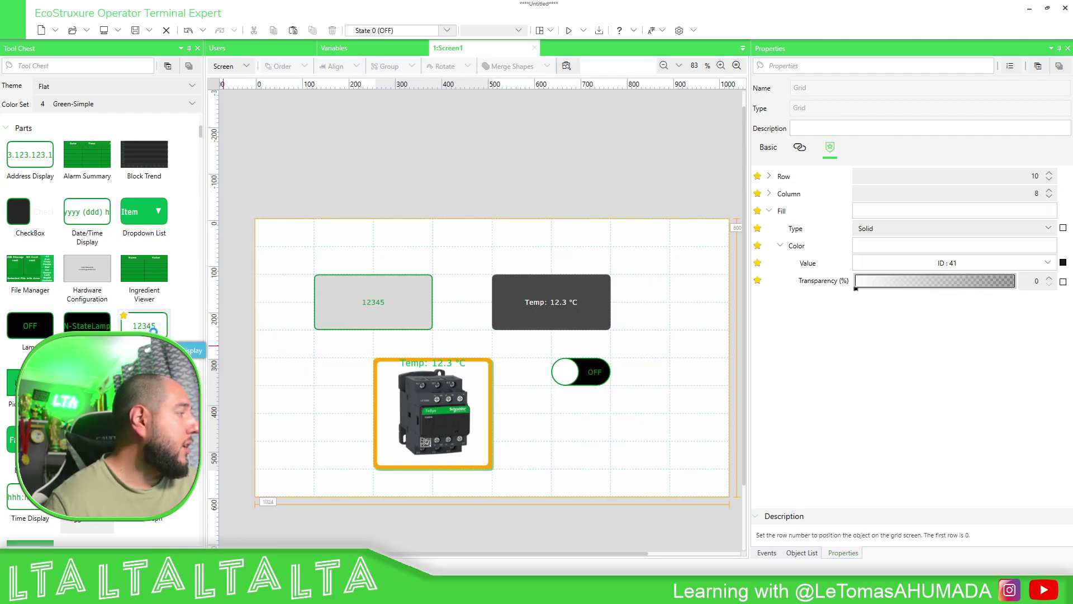
# - Place a Numeric Display below the toggle switch and bind its Current Value to a variable
pyautogui.moveTo(152, 330); pyautogui.dragTo(590, 425)
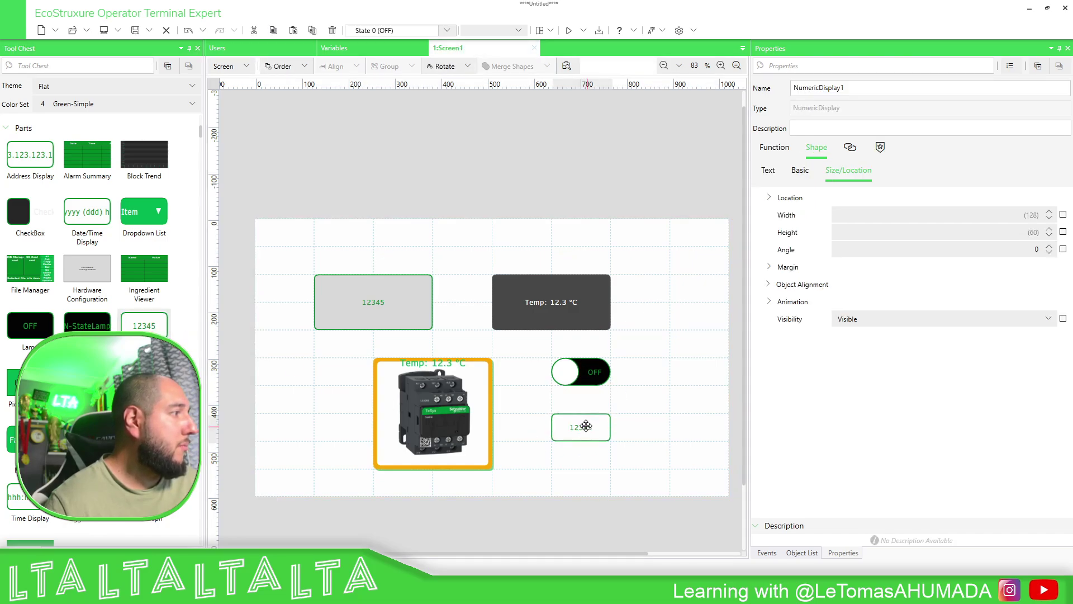
pyautogui.click(774, 148)
pyautogui.click(1063, 199)
pyautogui.click(1000, 241)
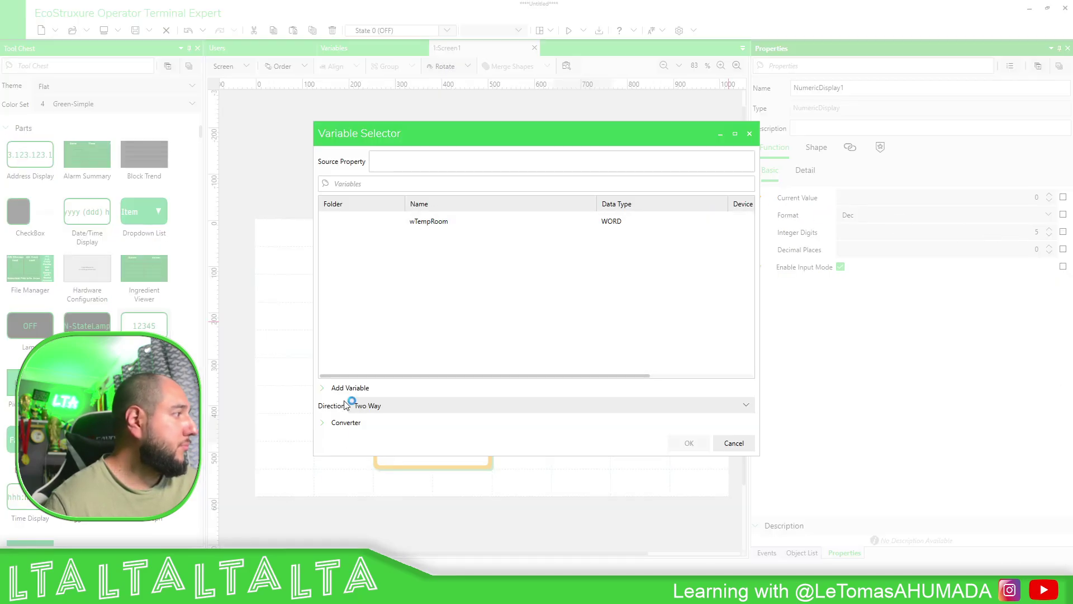
# - Create a new INT variable iVisibility, direction Two Way, and confirm it as the current value
pyautogui.click(350, 387)
pyautogui.click(398, 347)
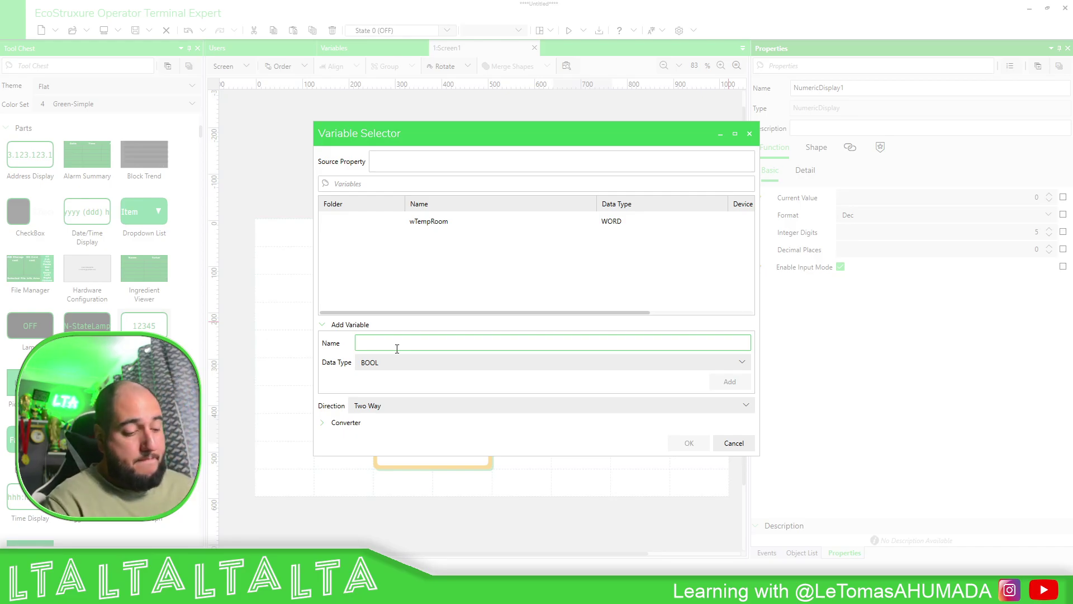
pyautogui.write('iVisibility')
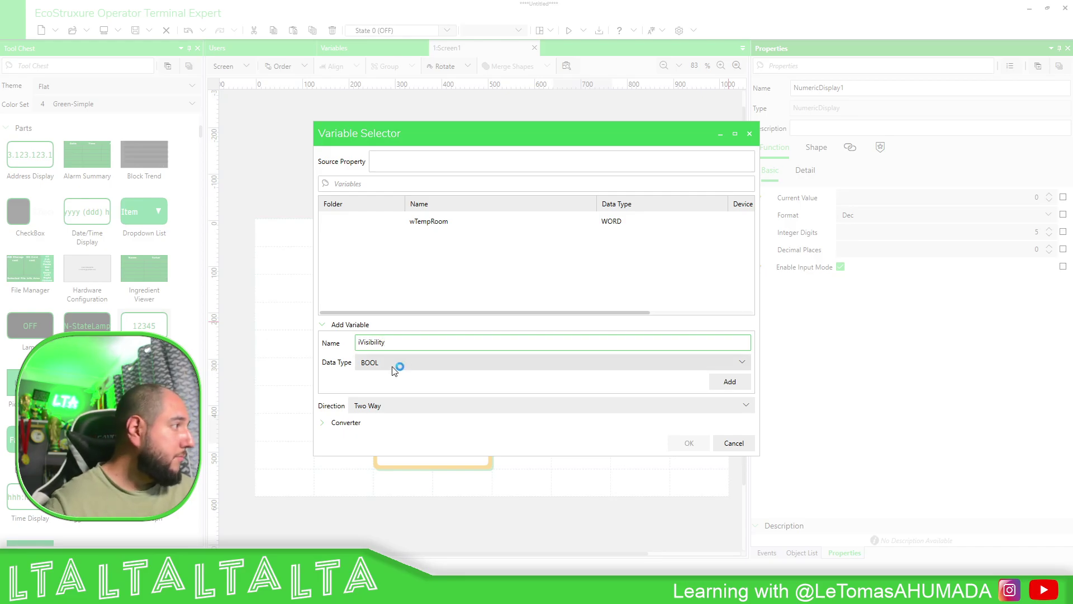
pyautogui.click(691, 369)
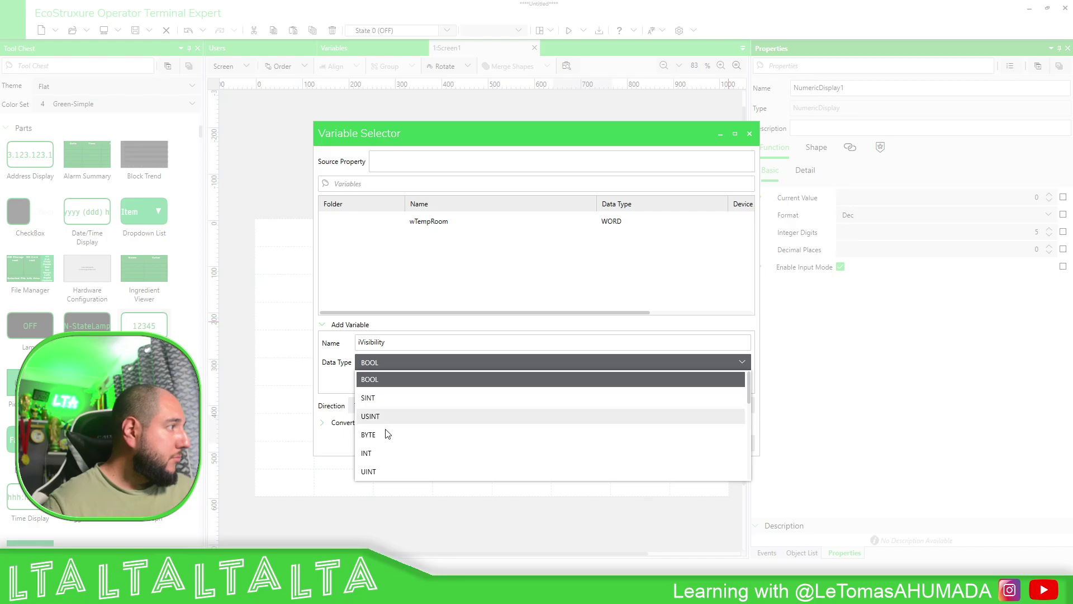
pyautogui.click(380, 453)
pyautogui.click(485, 405)
pyautogui.click(620, 433)
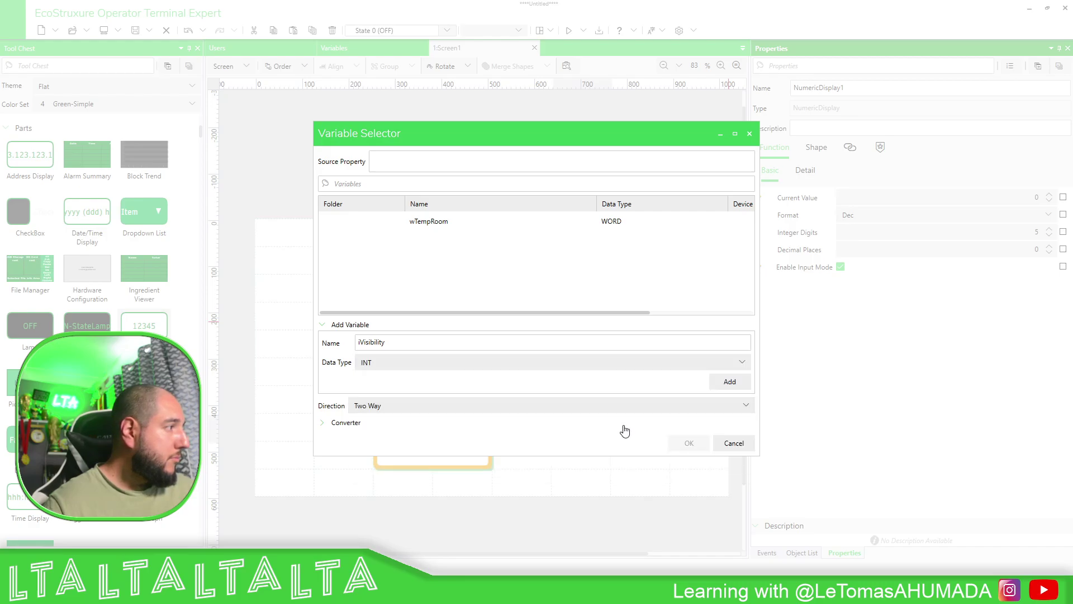
pyautogui.click(721, 384)
pyautogui.click(704, 443)
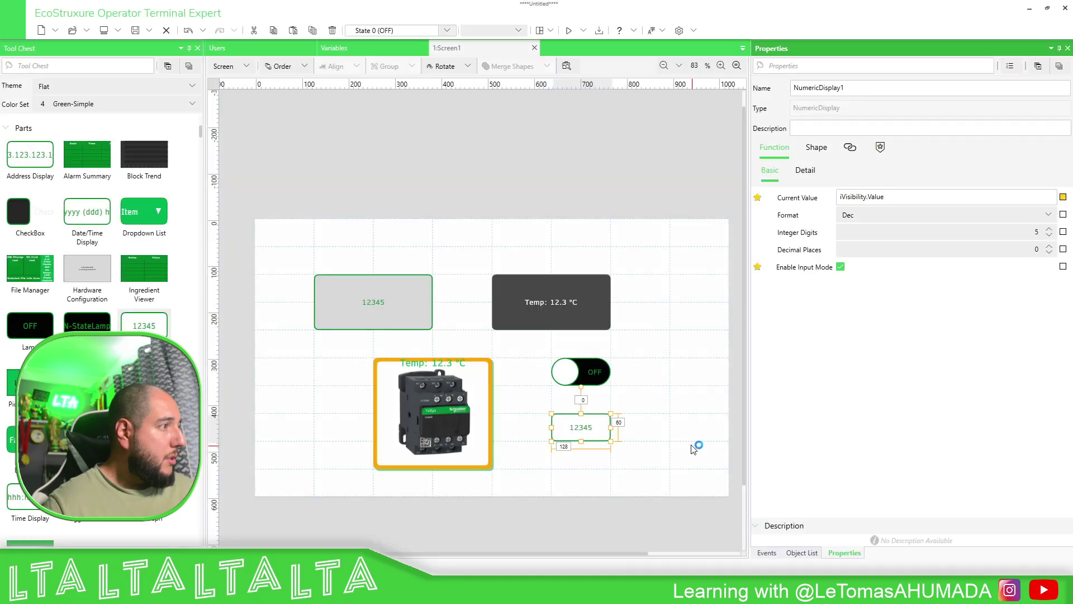
pyautogui.click(599, 165)
pyautogui.click(433, 402)
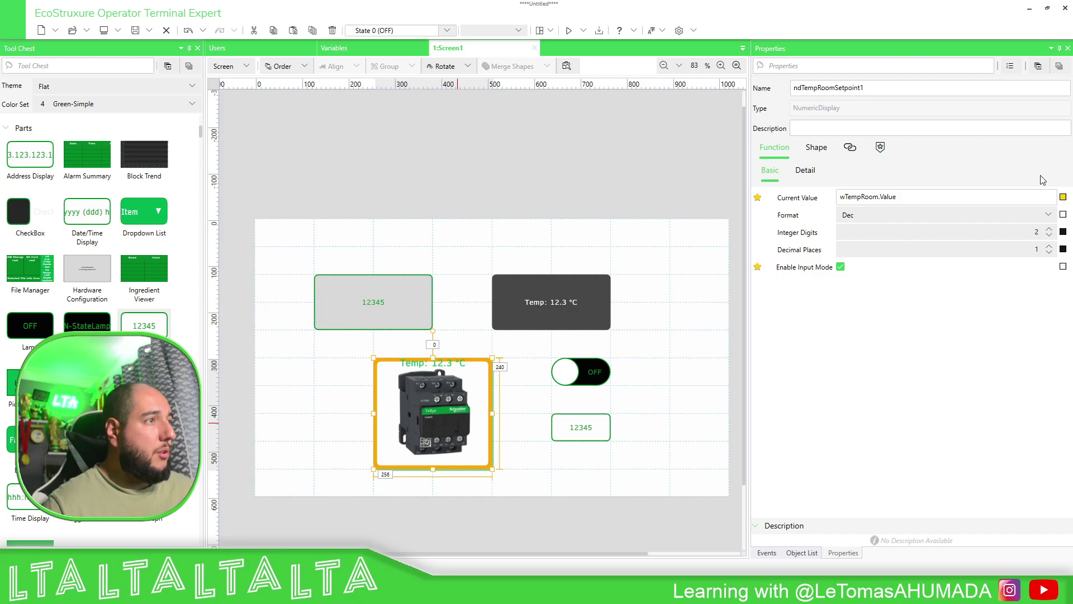
# - Bind ndTempRoomSetpoint1's Size/Location Visibility property to the iVisibility variable
pyautogui.click(816, 150)
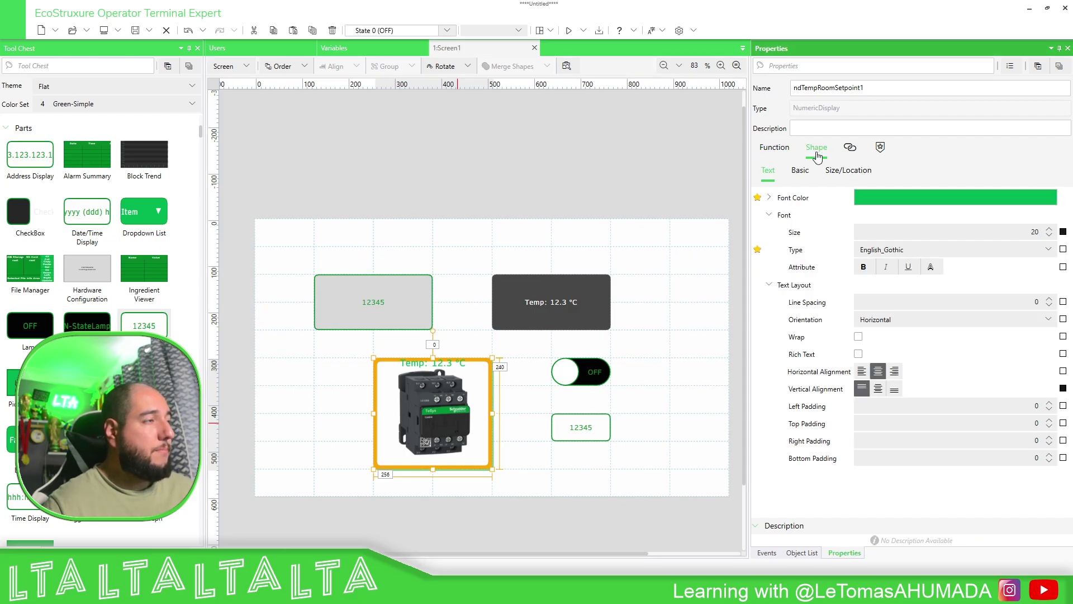
pyautogui.click(869, 174)
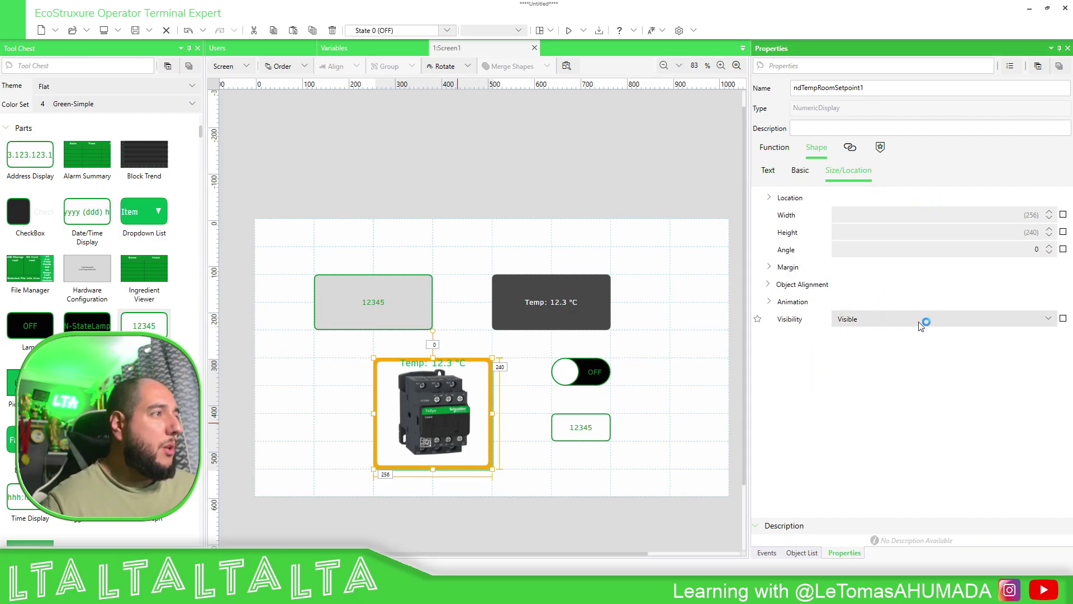
pyautogui.click(1063, 318)
pyautogui.click(983, 361)
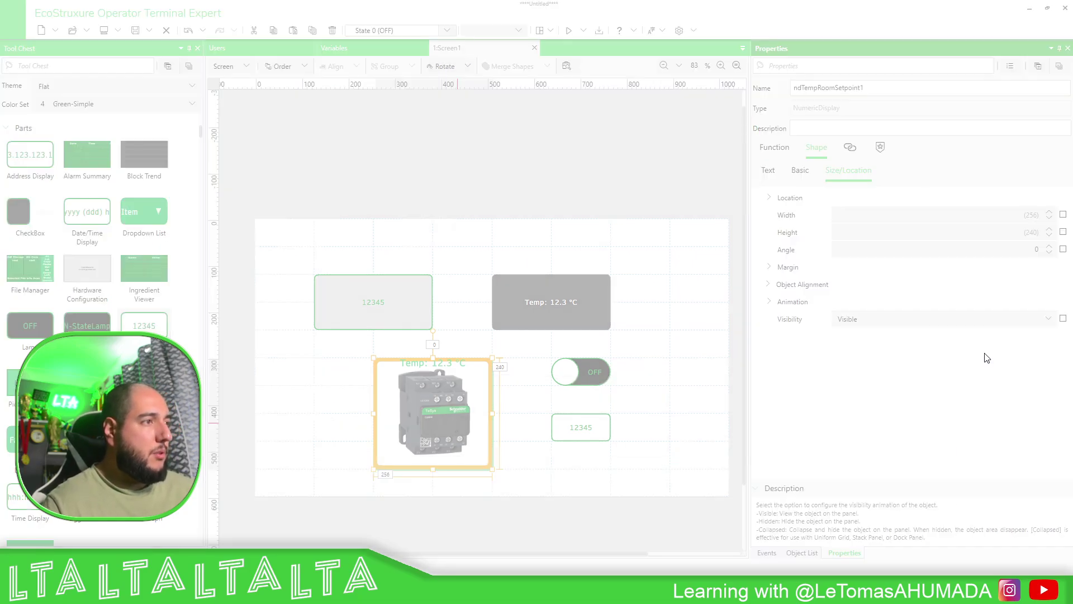
pyautogui.click(556, 242)
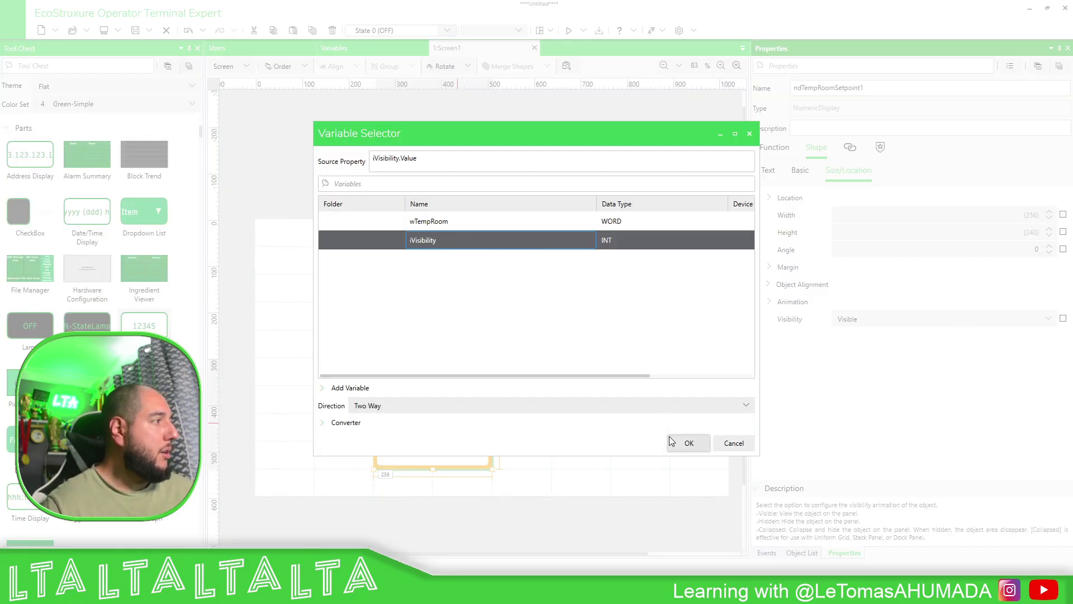
pyautogui.click(688, 443)
pyautogui.click(612, 416)
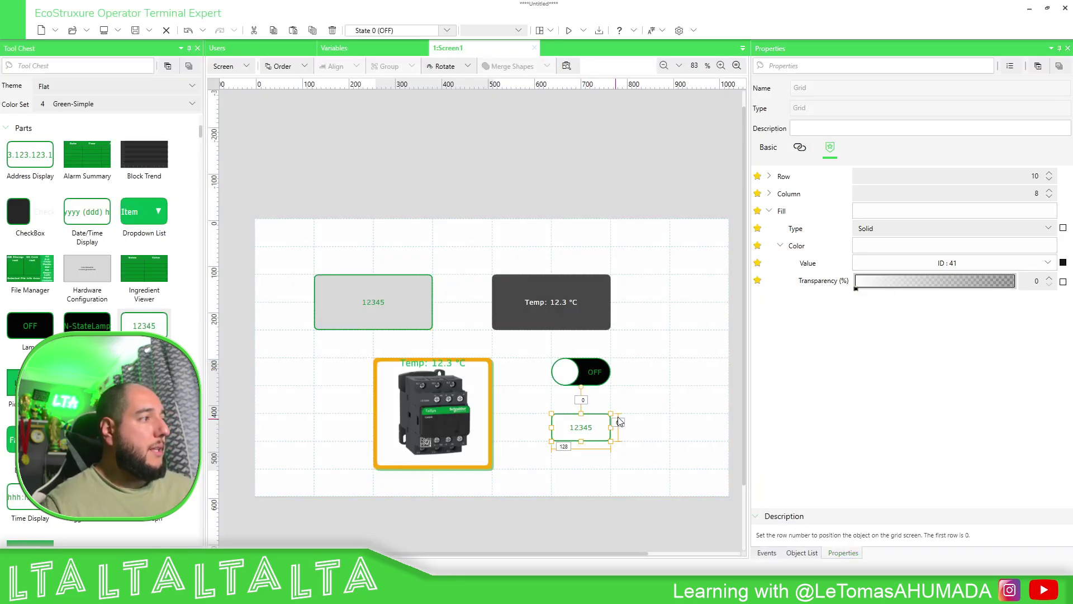
pyautogui.click(583, 30)
# - Simulate the screen, enter 1 into the iVisibility numeric display, then return to the editor
pyautogui.click(602, 73)
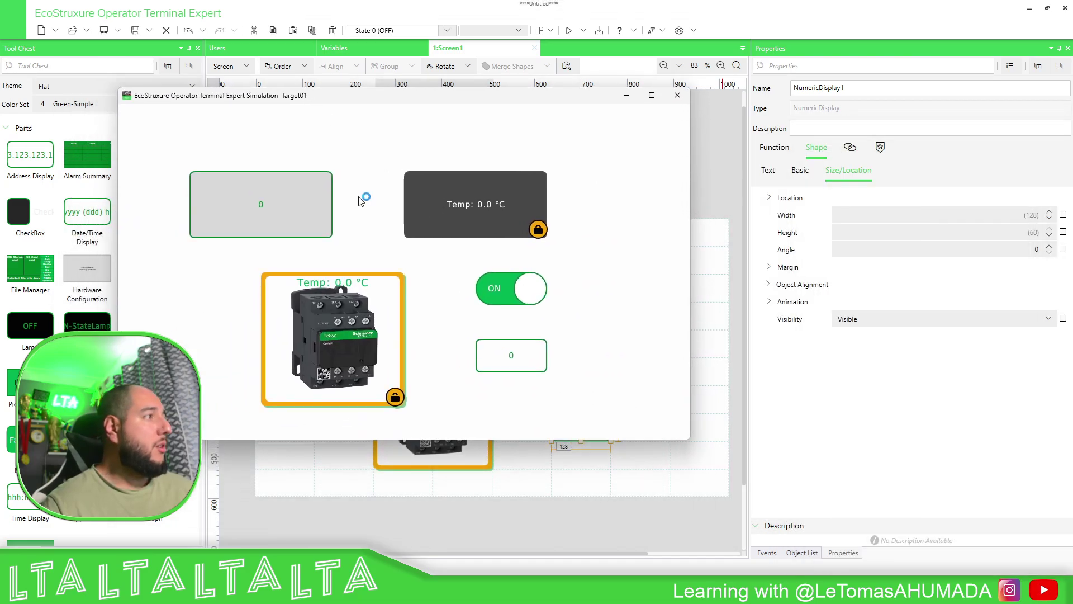
pyautogui.click(519, 356)
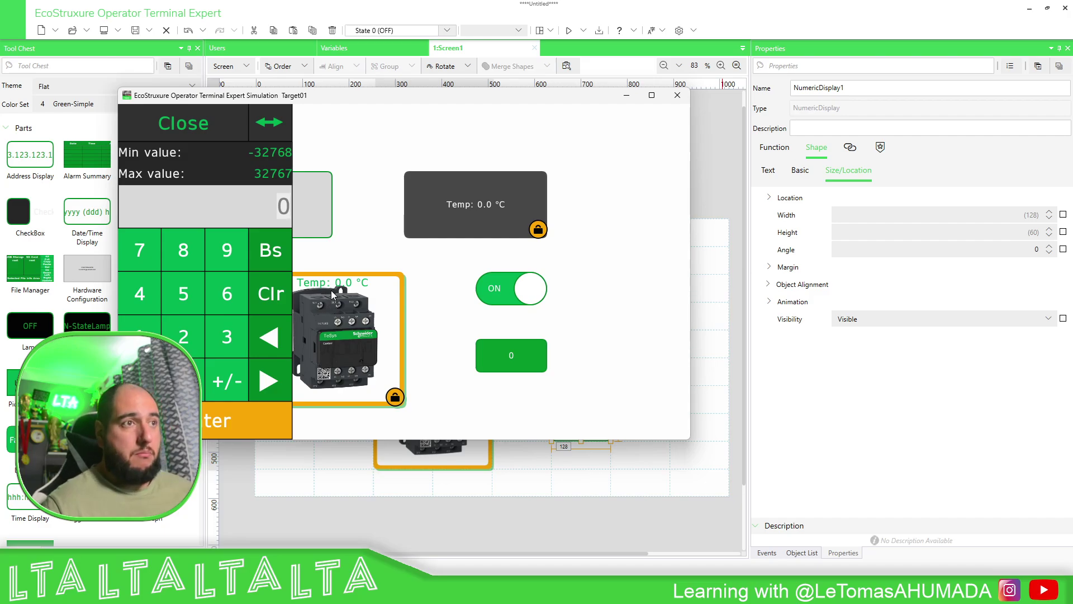
pyautogui.write('1')
pyautogui.press('Return')
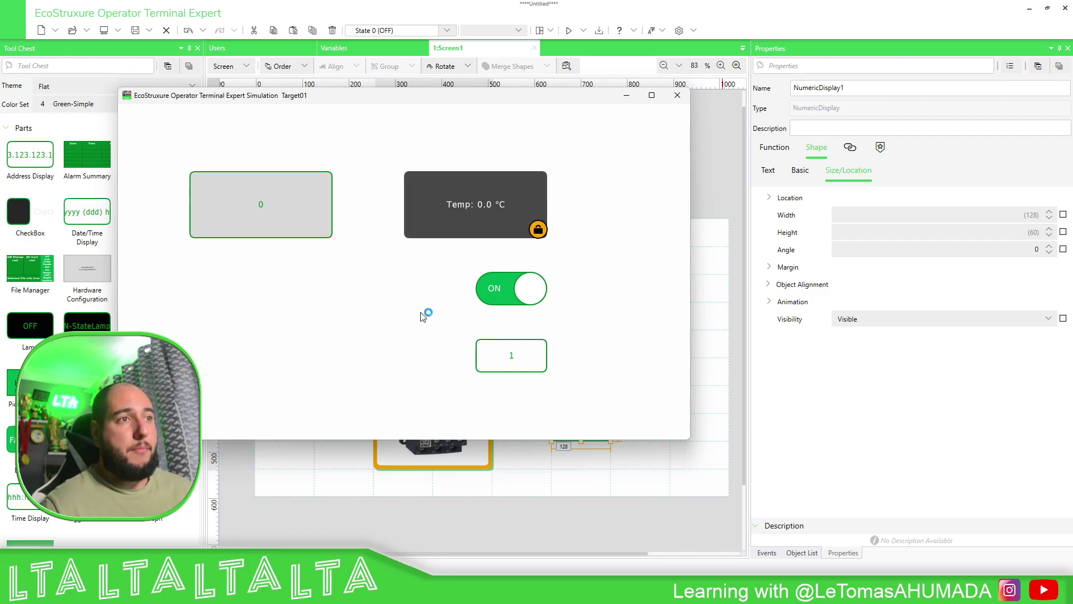
pyautogui.click(708, 166)
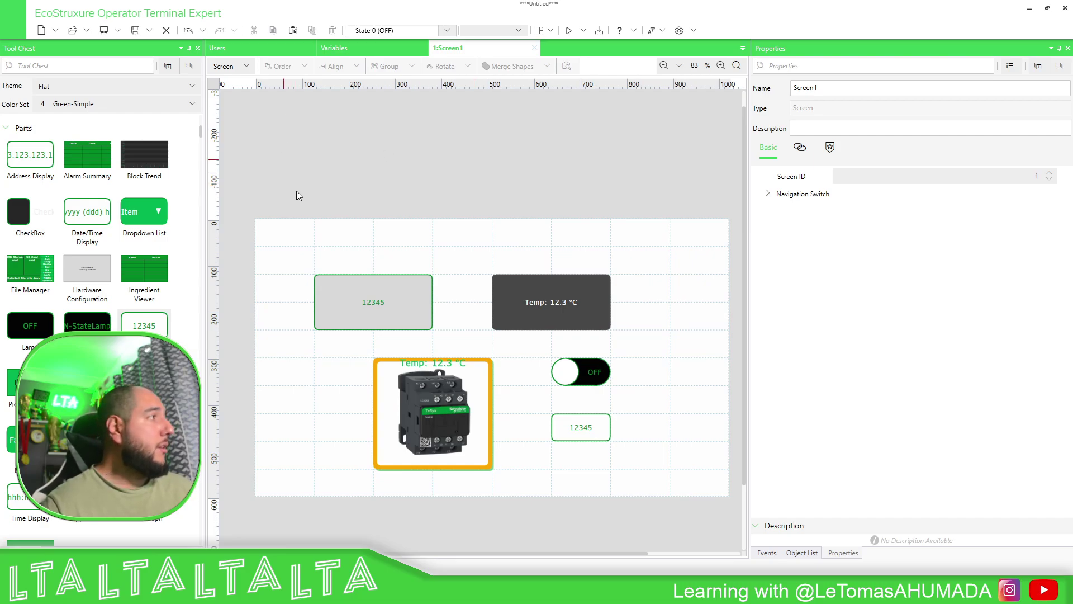
pyautogui.click(441, 400)
pyautogui.click(594, 306)
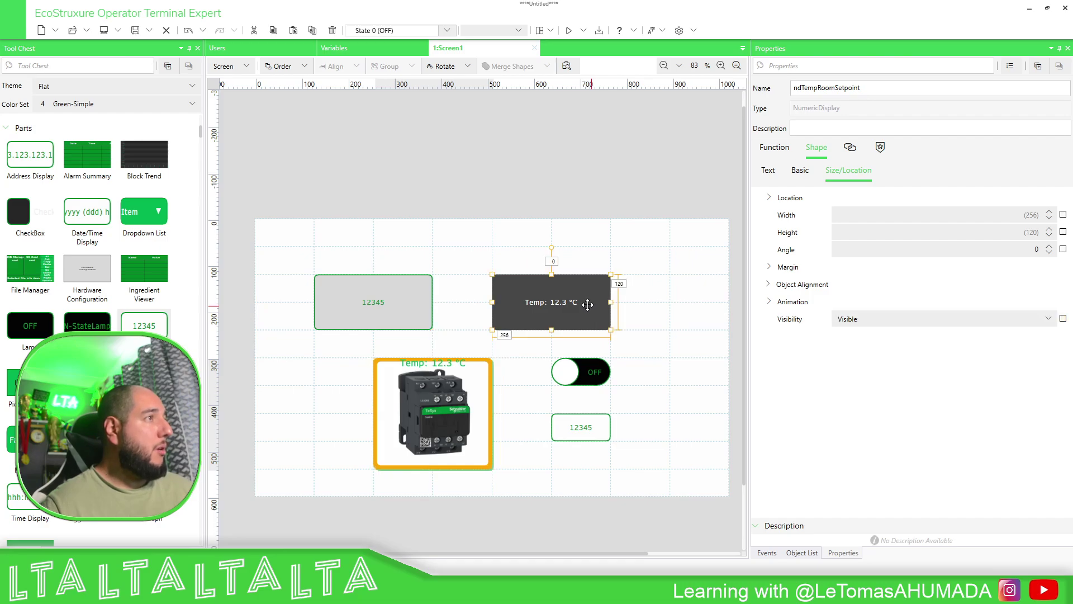
pyautogui.click(362, 299)
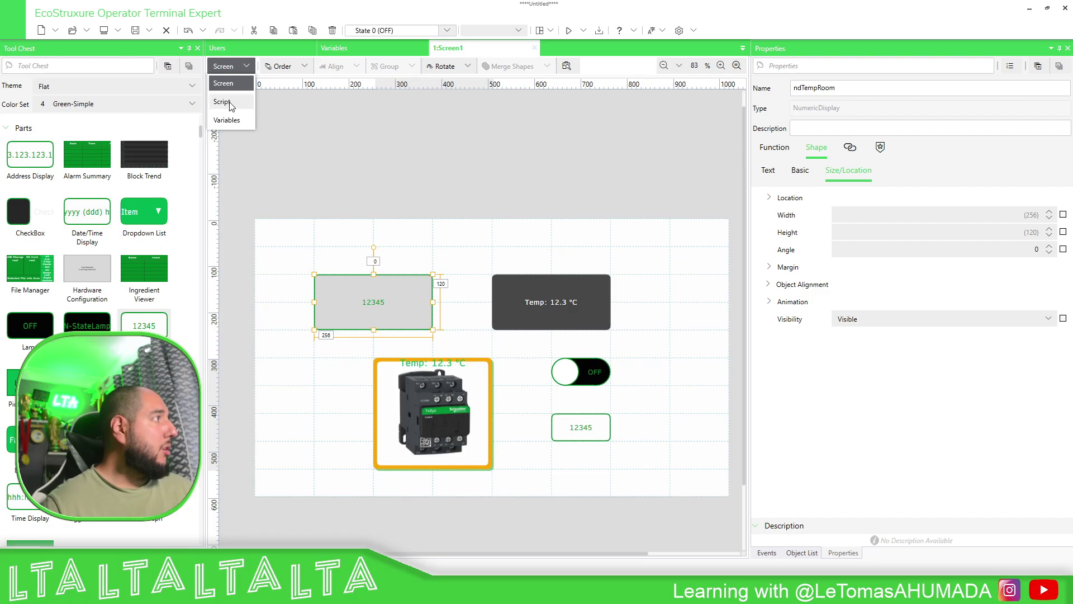
pyautogui.click(229, 101)
pyautogui.click(171, 68)
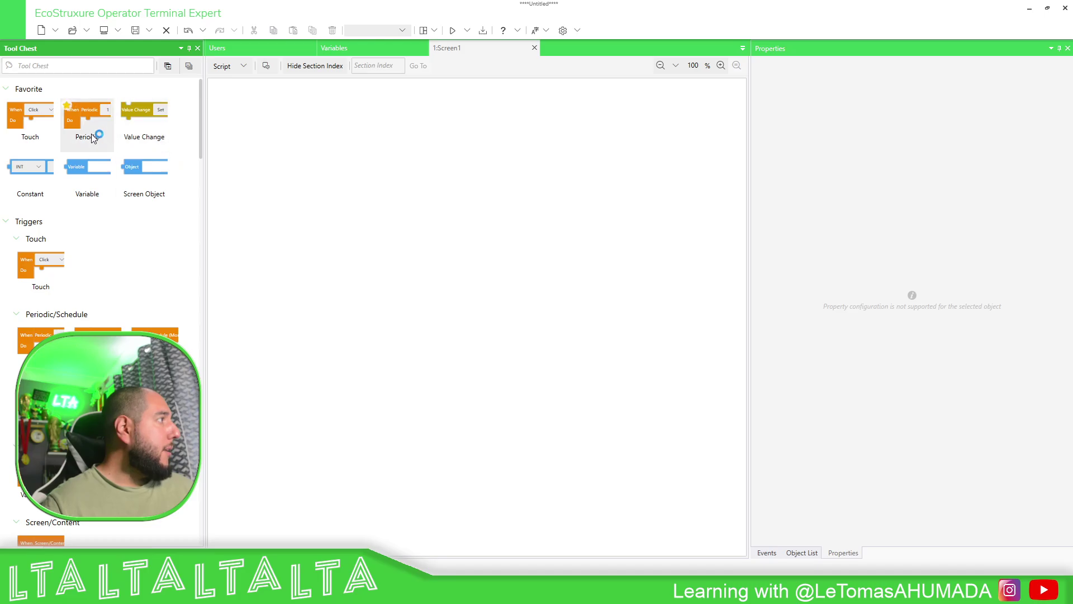
pyautogui.moveTo(46, 131); pyautogui.dragTo(297, 128)
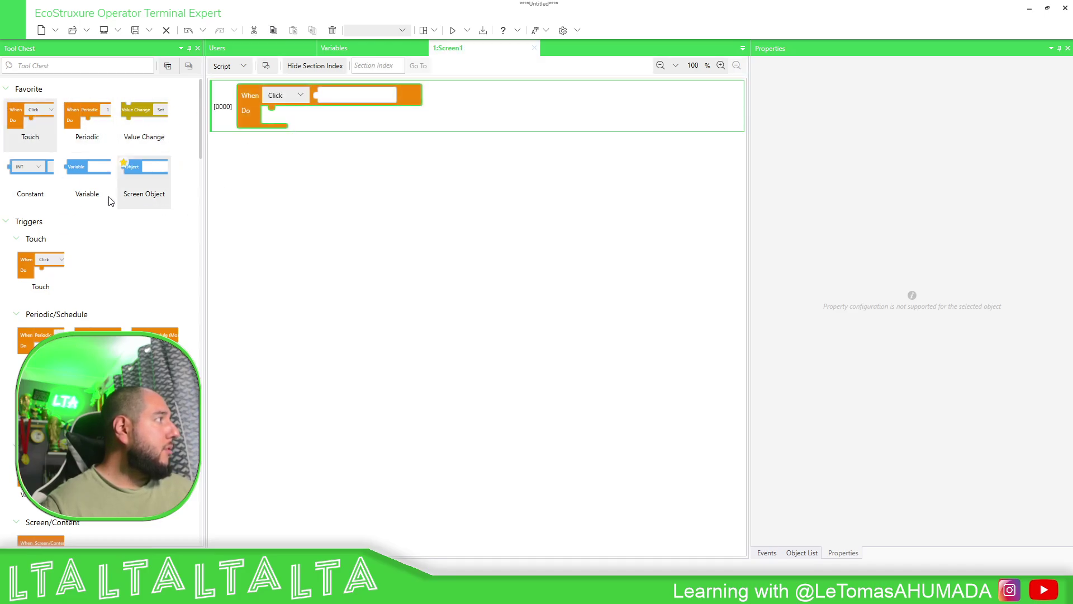
pyautogui.moveTo(154, 177); pyautogui.dragTo(348, 108)
pyautogui.click(418, 97)
pyautogui.click(397, 116)
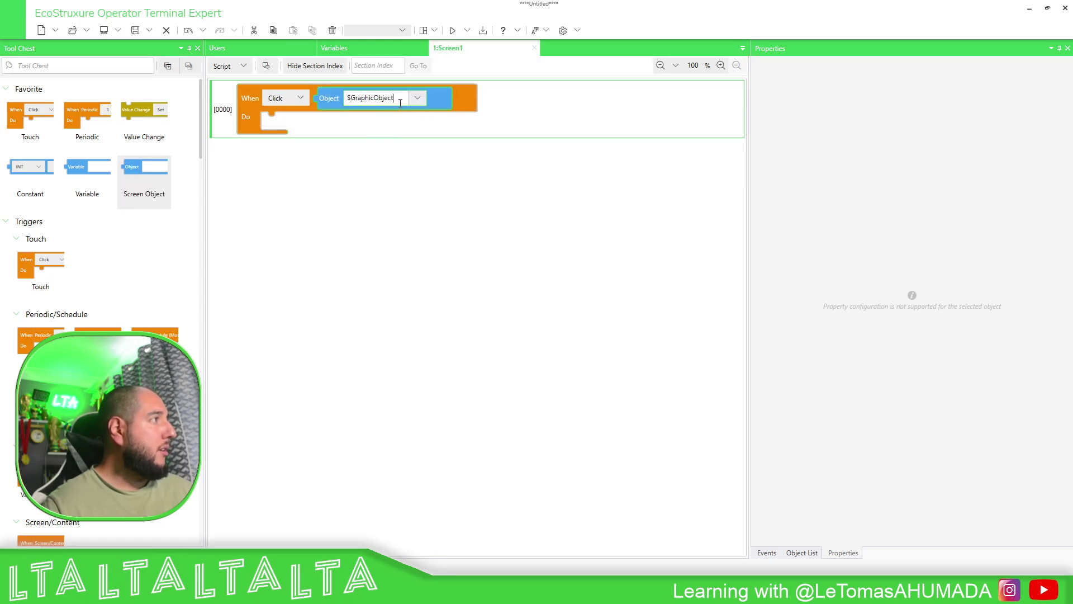
pyautogui.write('.')
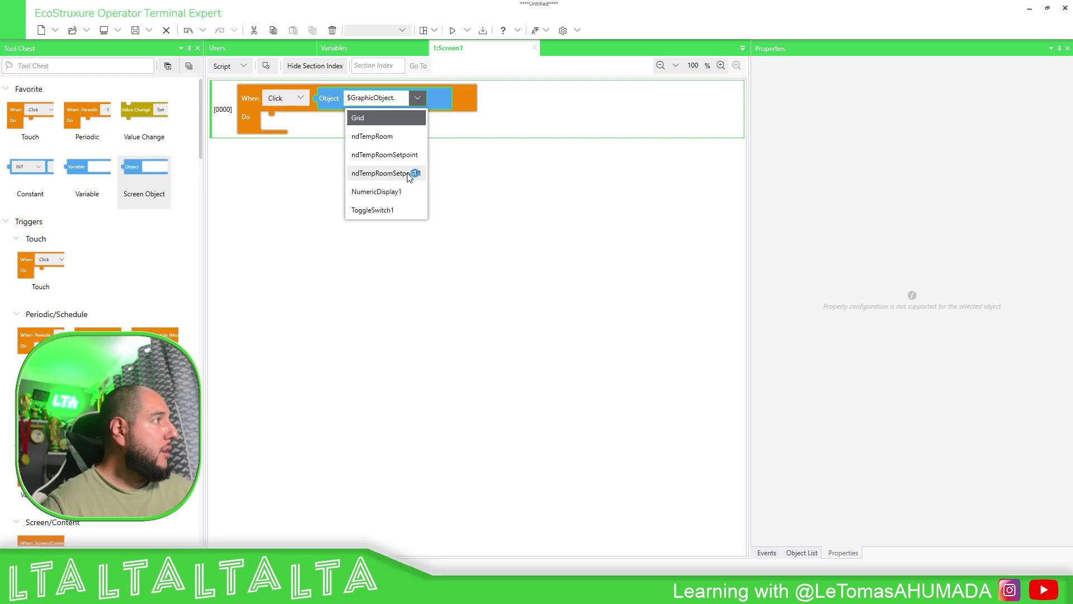
pyautogui.click(398, 139)
pyautogui.click(472, 138)
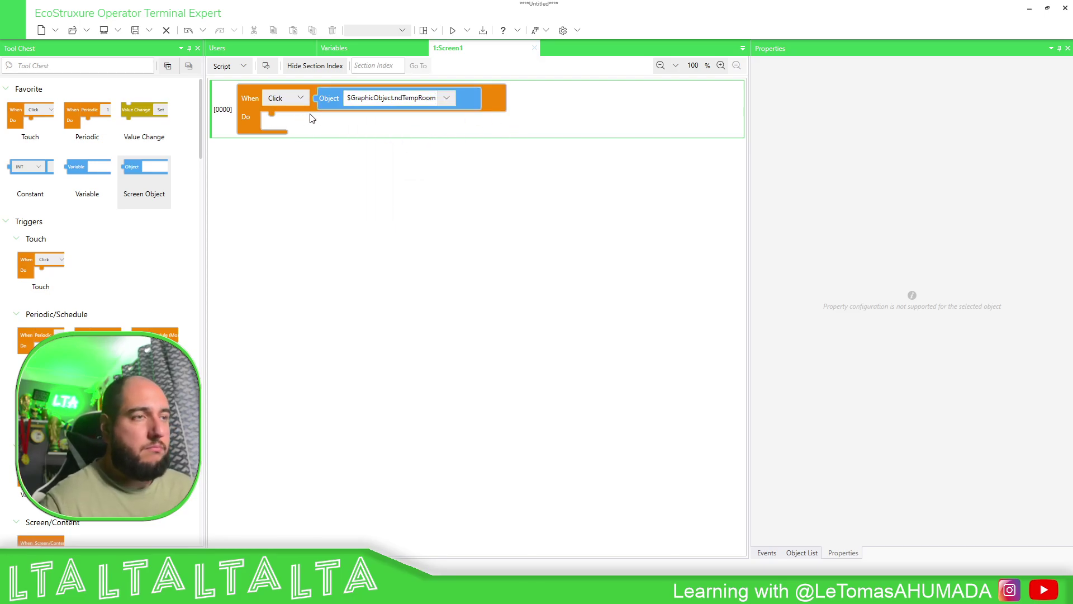
pyautogui.click(250, 89)
pyautogui.press('Delete')
pyautogui.click(237, 68)
pyautogui.click(224, 83)
pyautogui.click(499, 190)
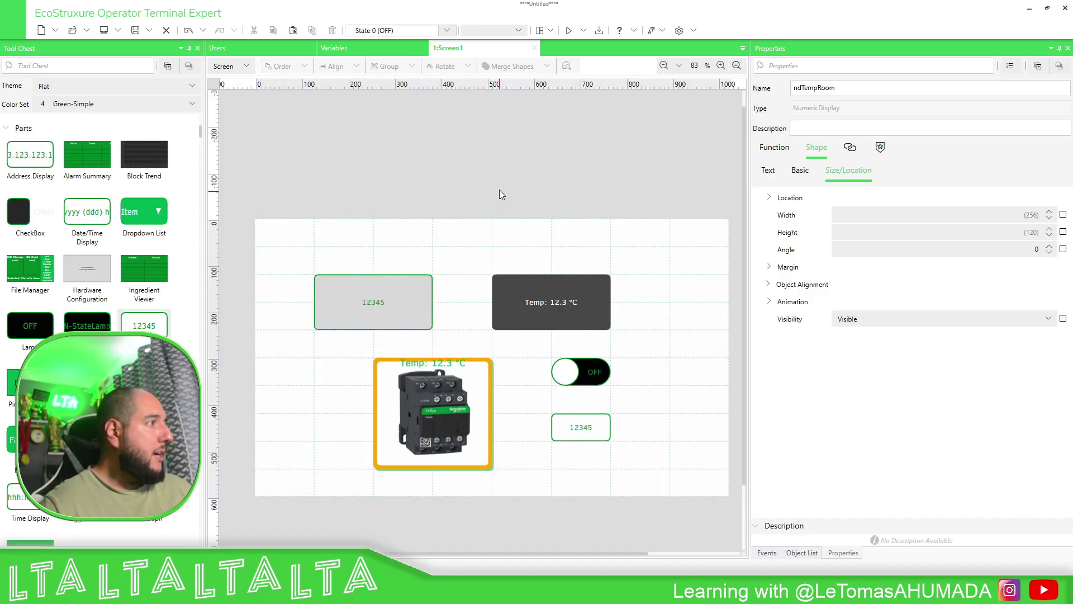